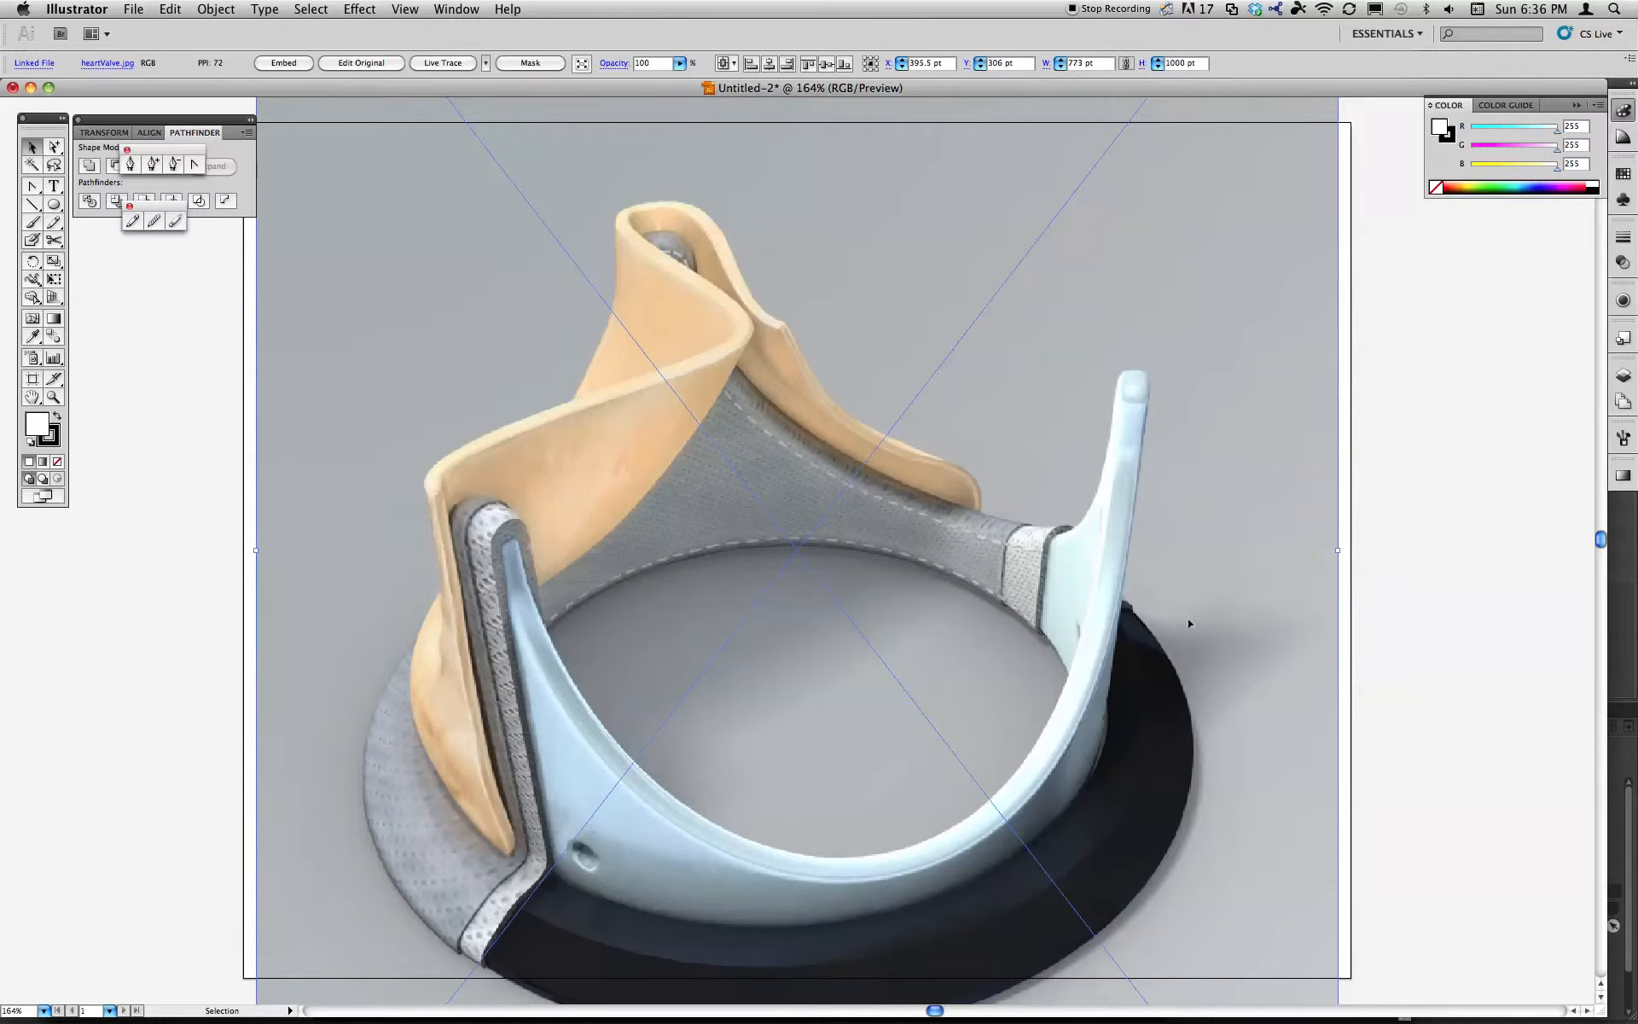
Scale the heart valve image down to about 460 × 595 pt and place it on the left half of the artboard
drag(1056, 616, 1074, 446)
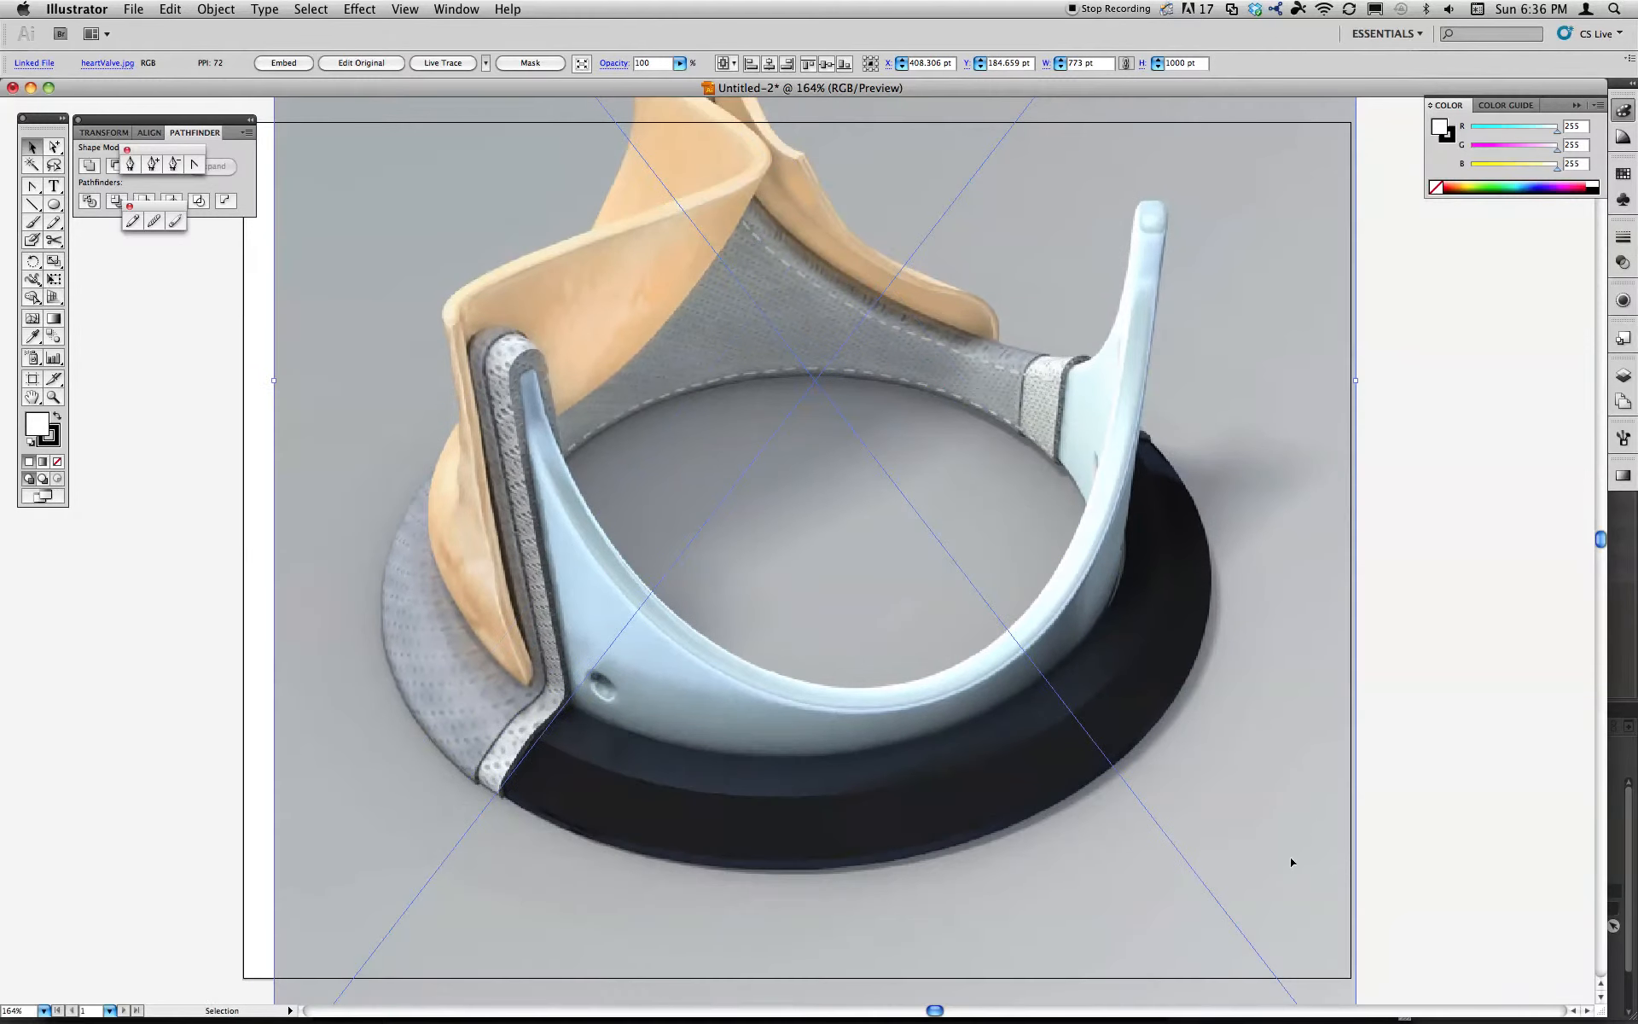
drag(1290, 857, 1067, 555)
drag(834, 375, 665, 764)
click(966, 559)
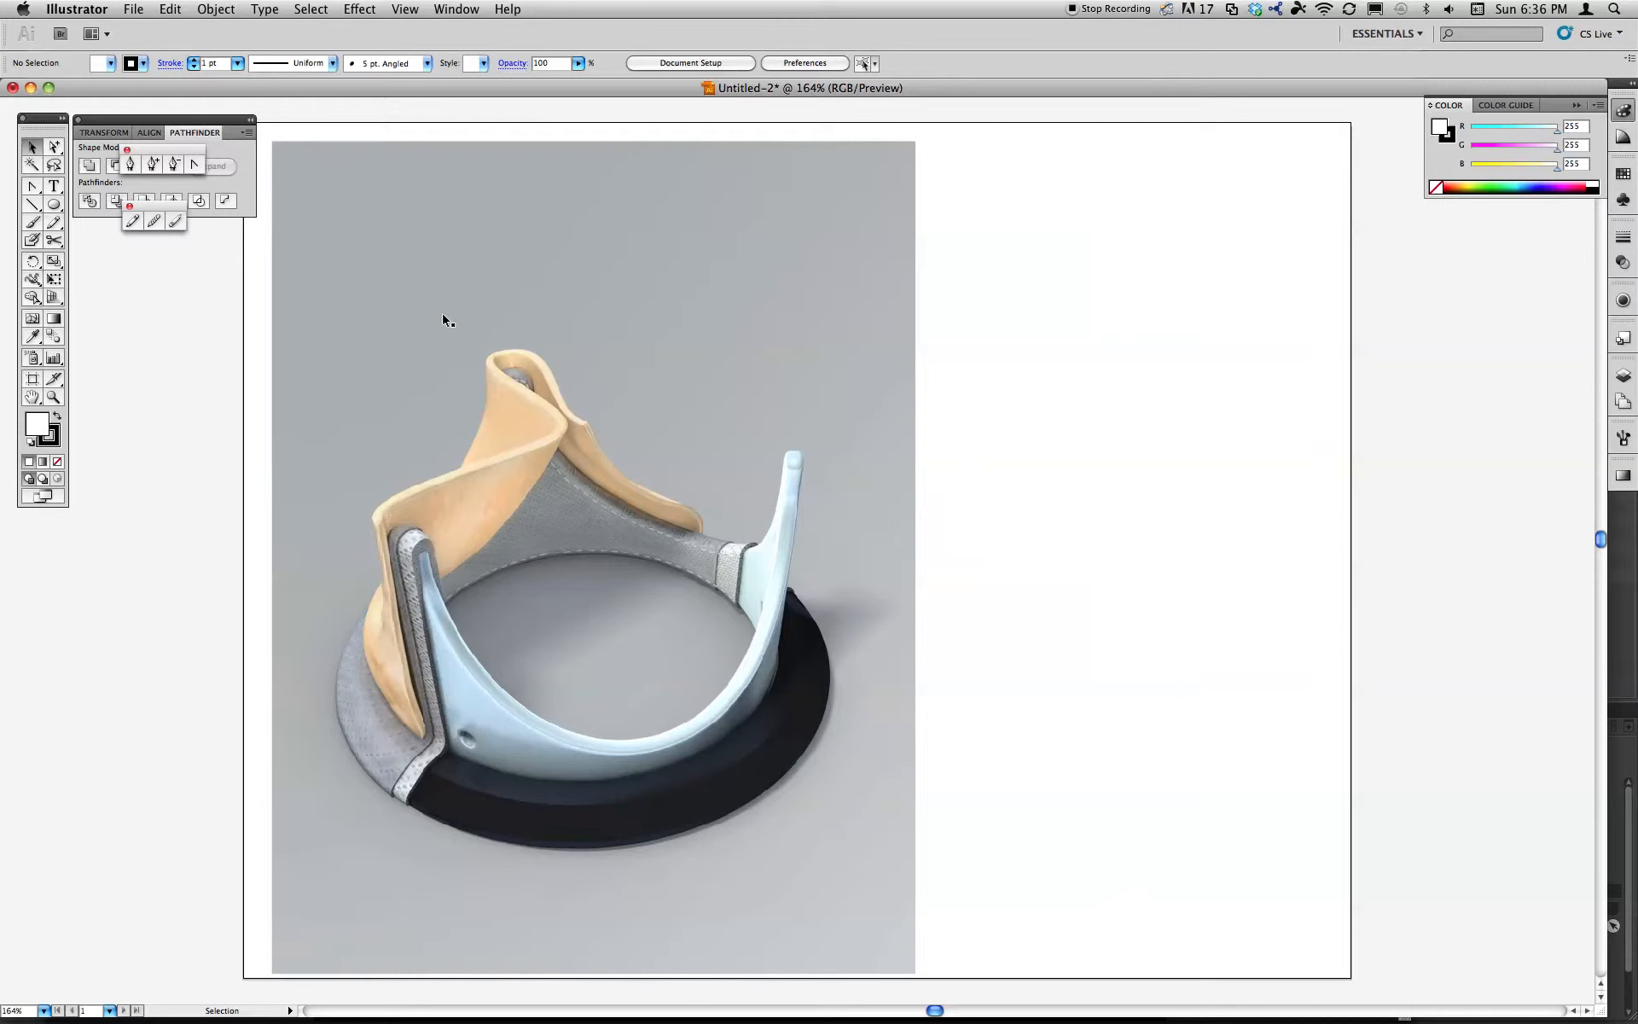
drag(406, 439, 402, 431)
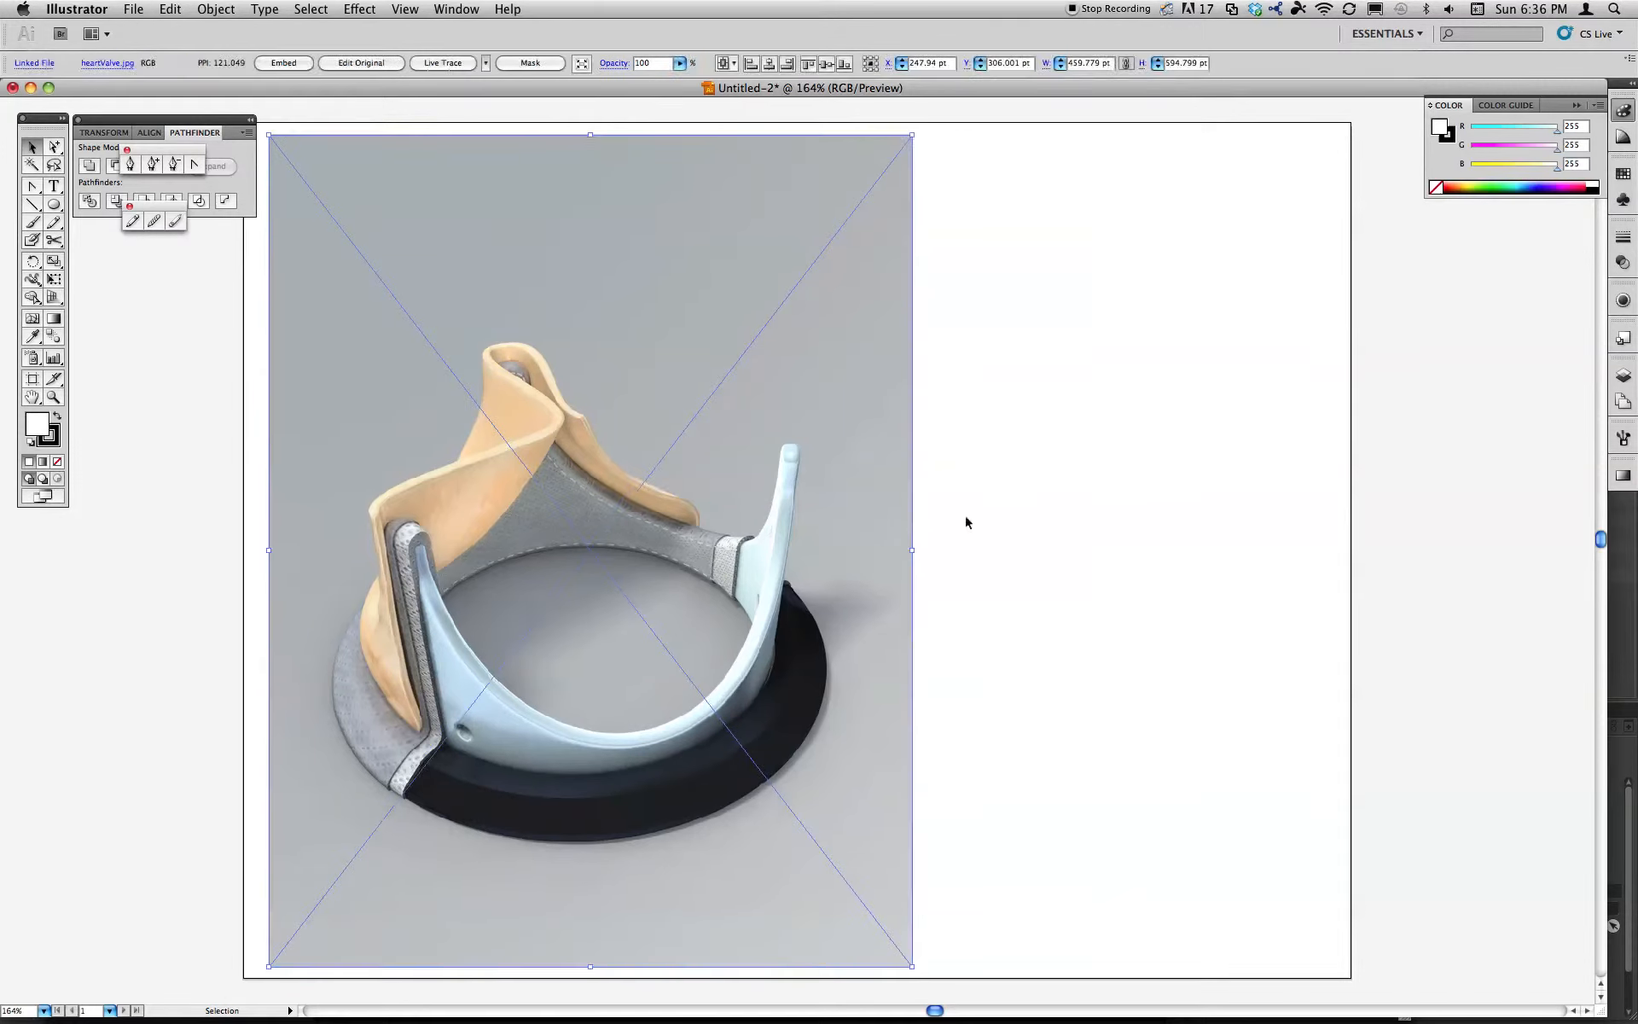
click(965, 522)
Try the default Live Trace on the heart valve image, and undo it
click(662, 295)
click(215, 9)
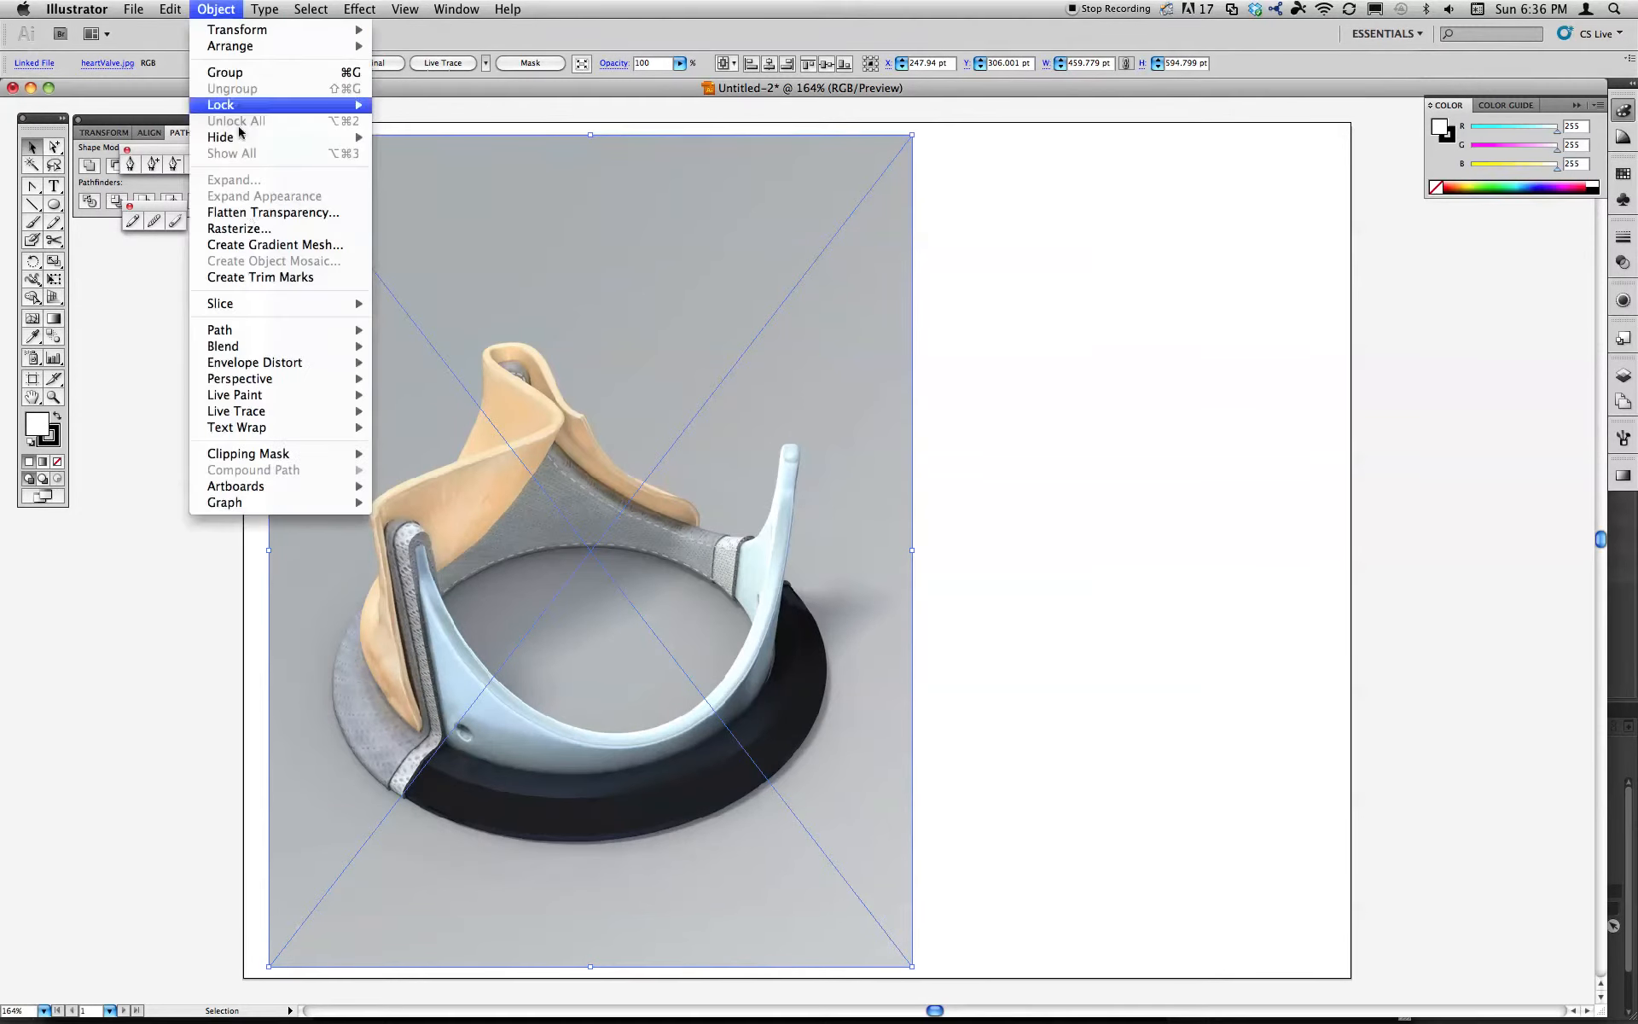
mouse_move(285, 413)
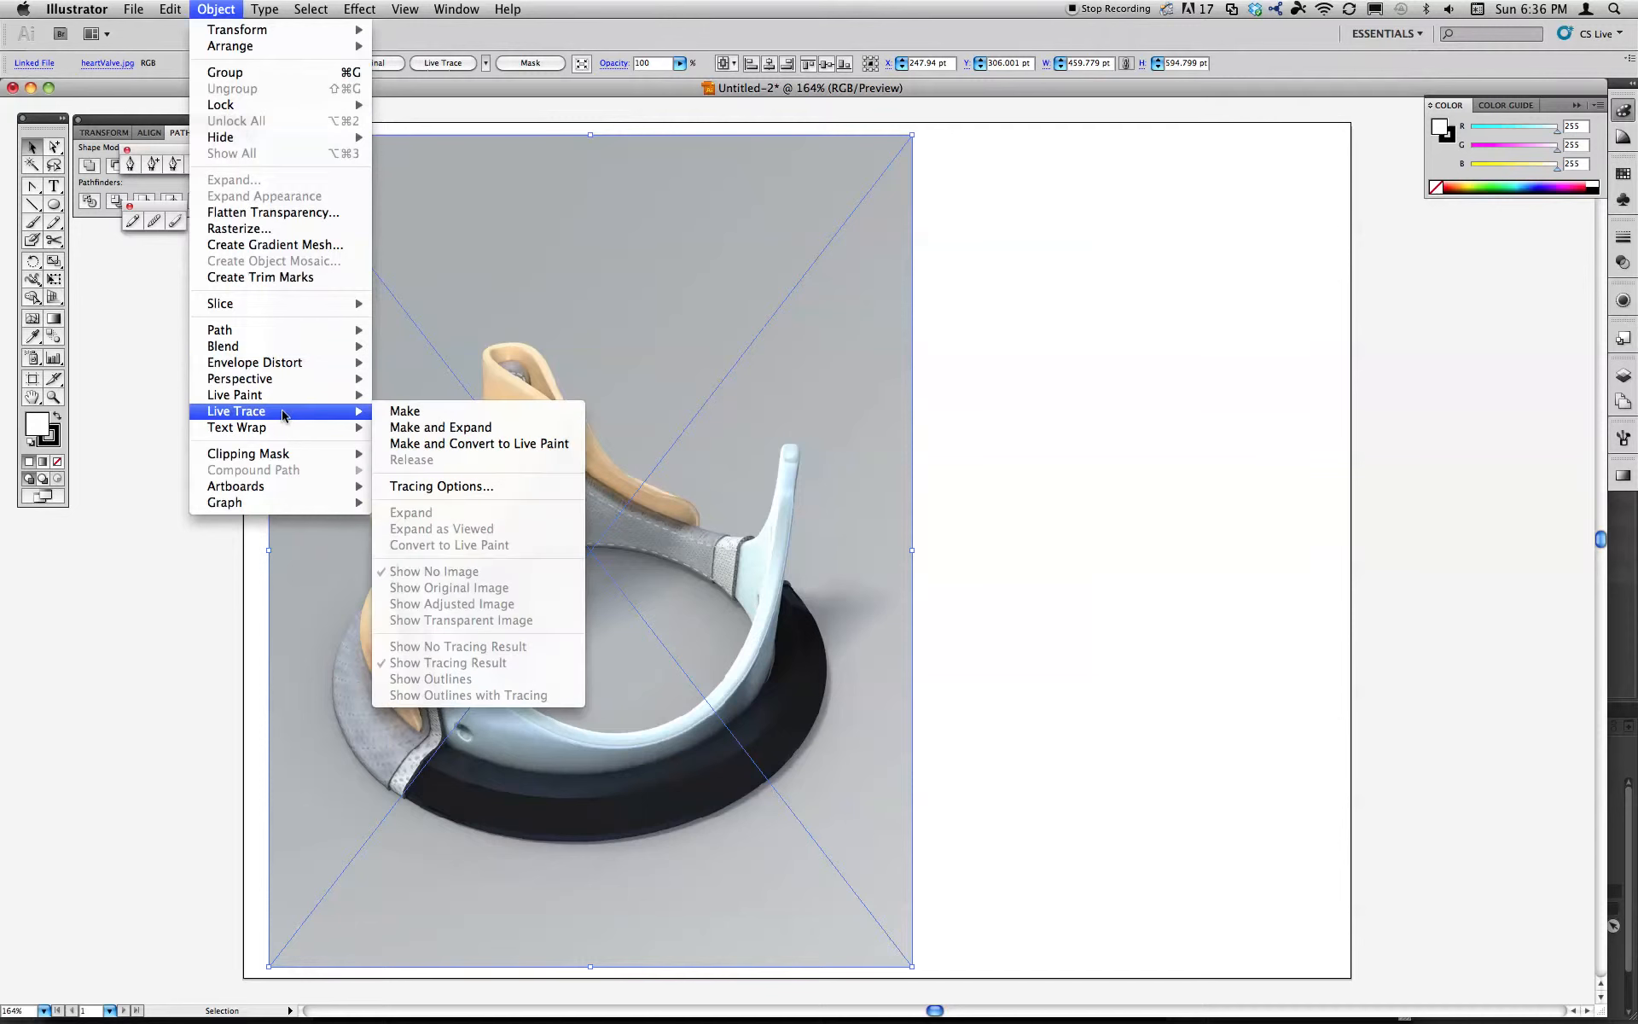
click(462, 415)
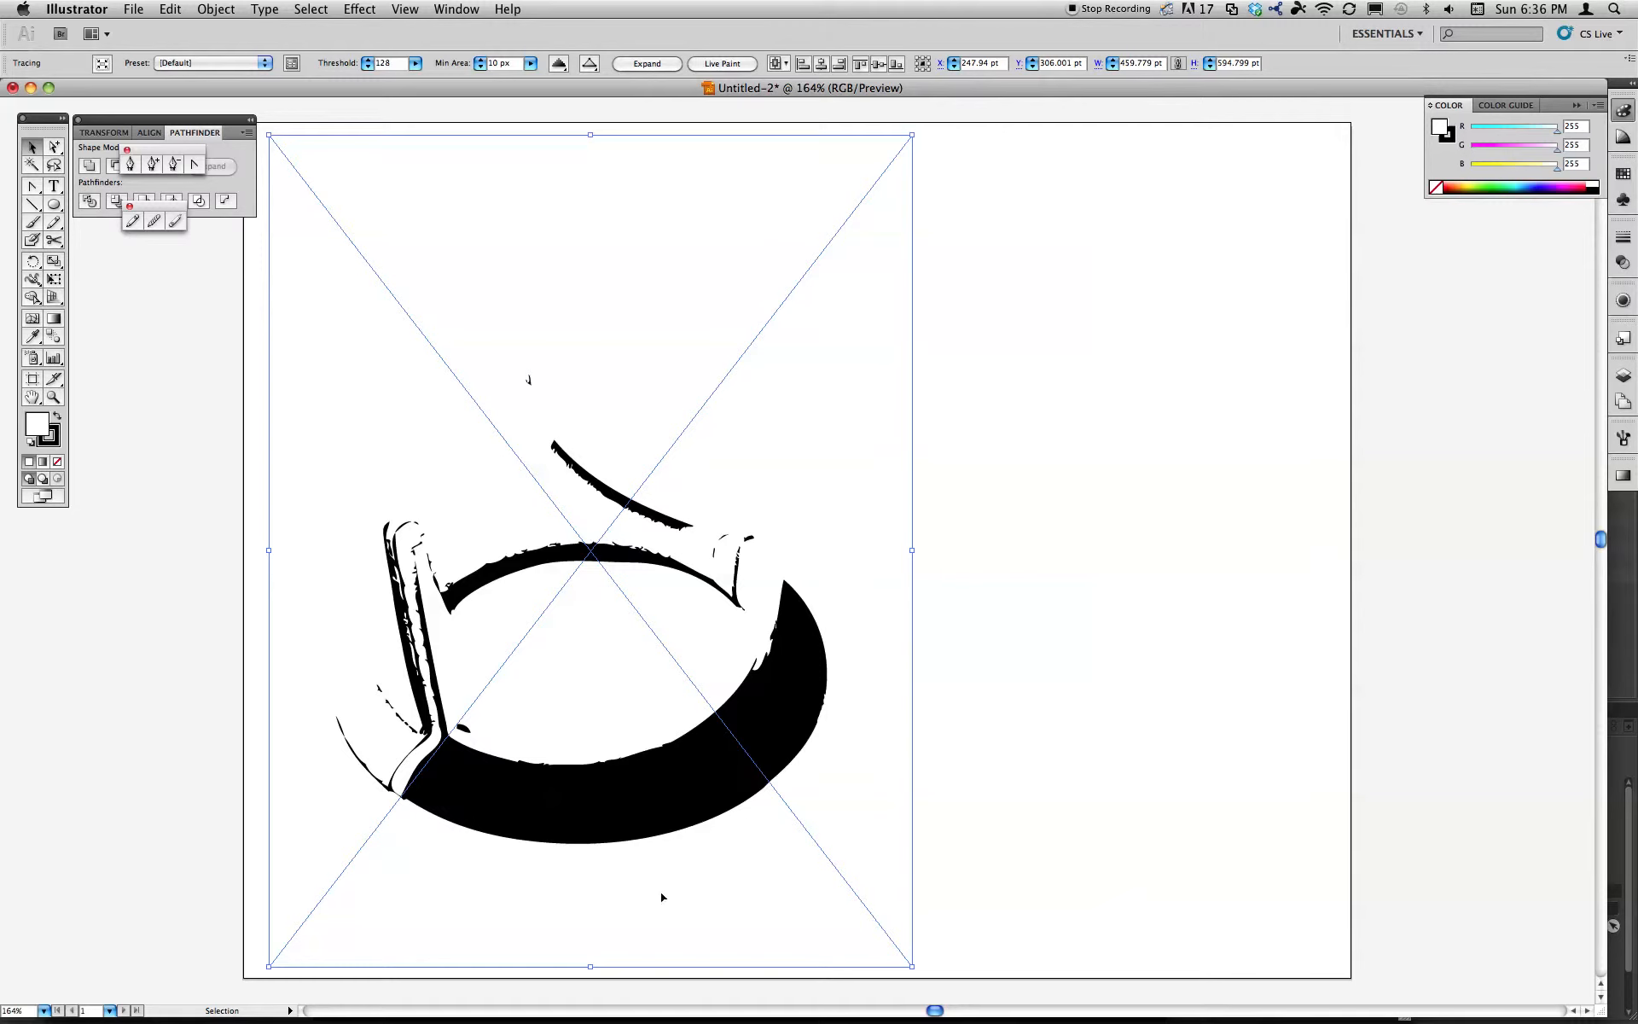
key(super+z)
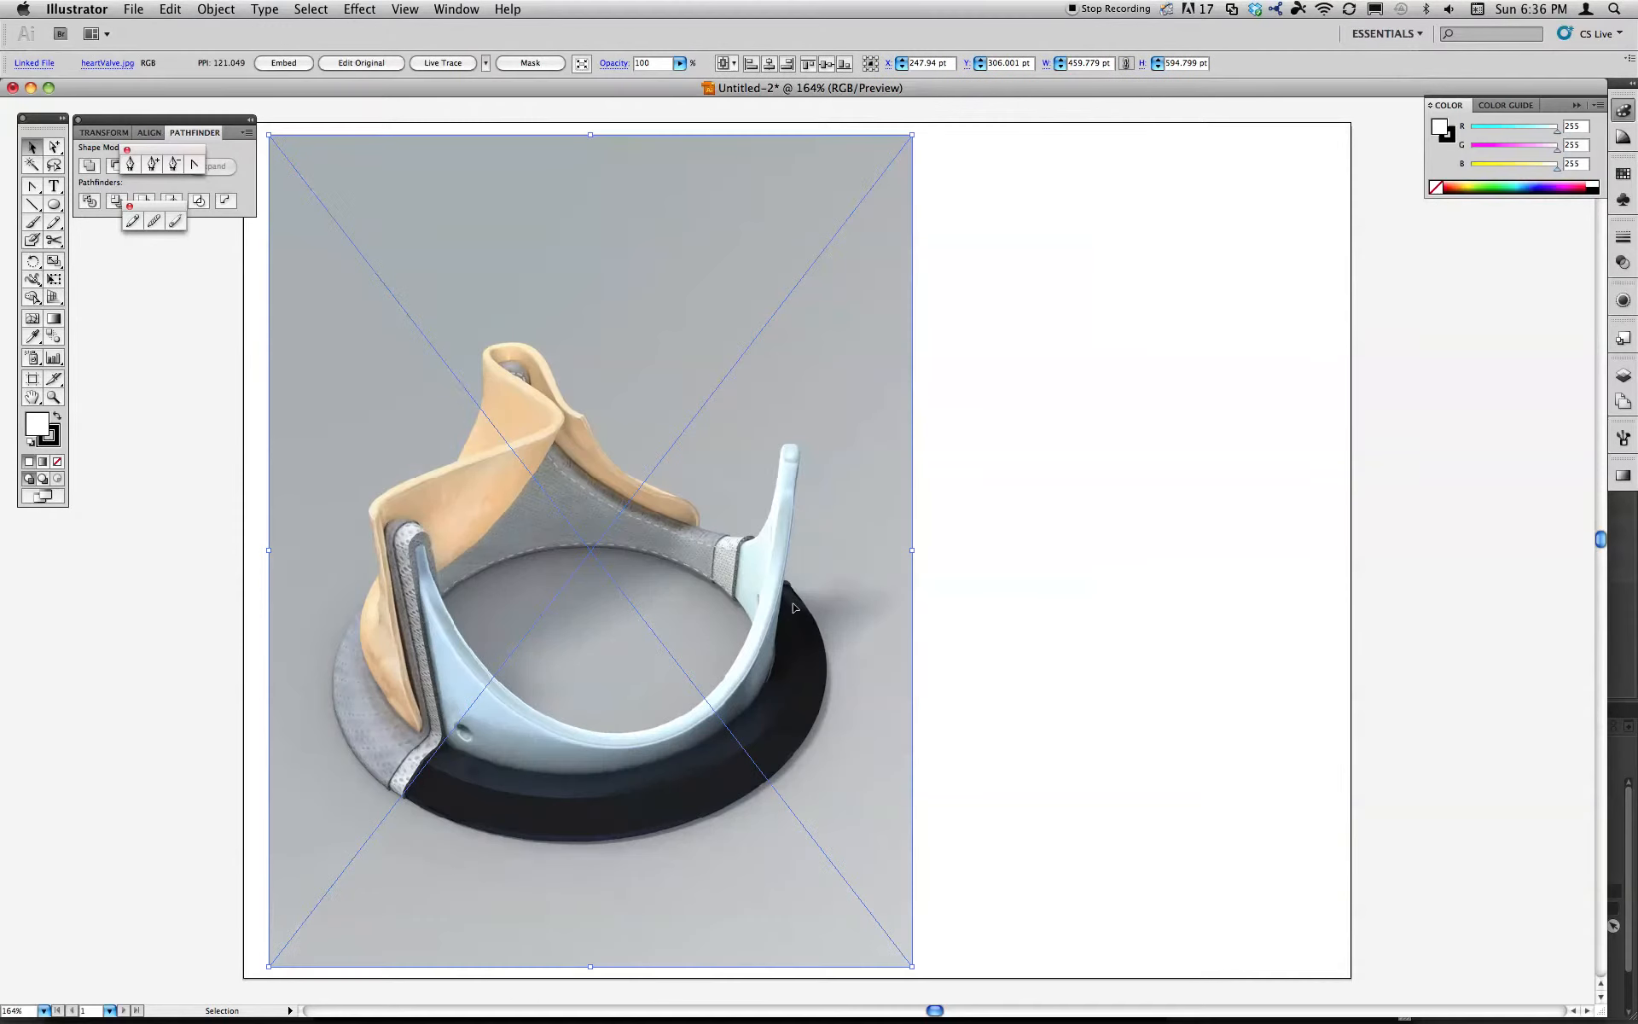
Open the Live Trace tracing options for the image, enable the preview and keep the dialog clear of the artwork
click(216, 11)
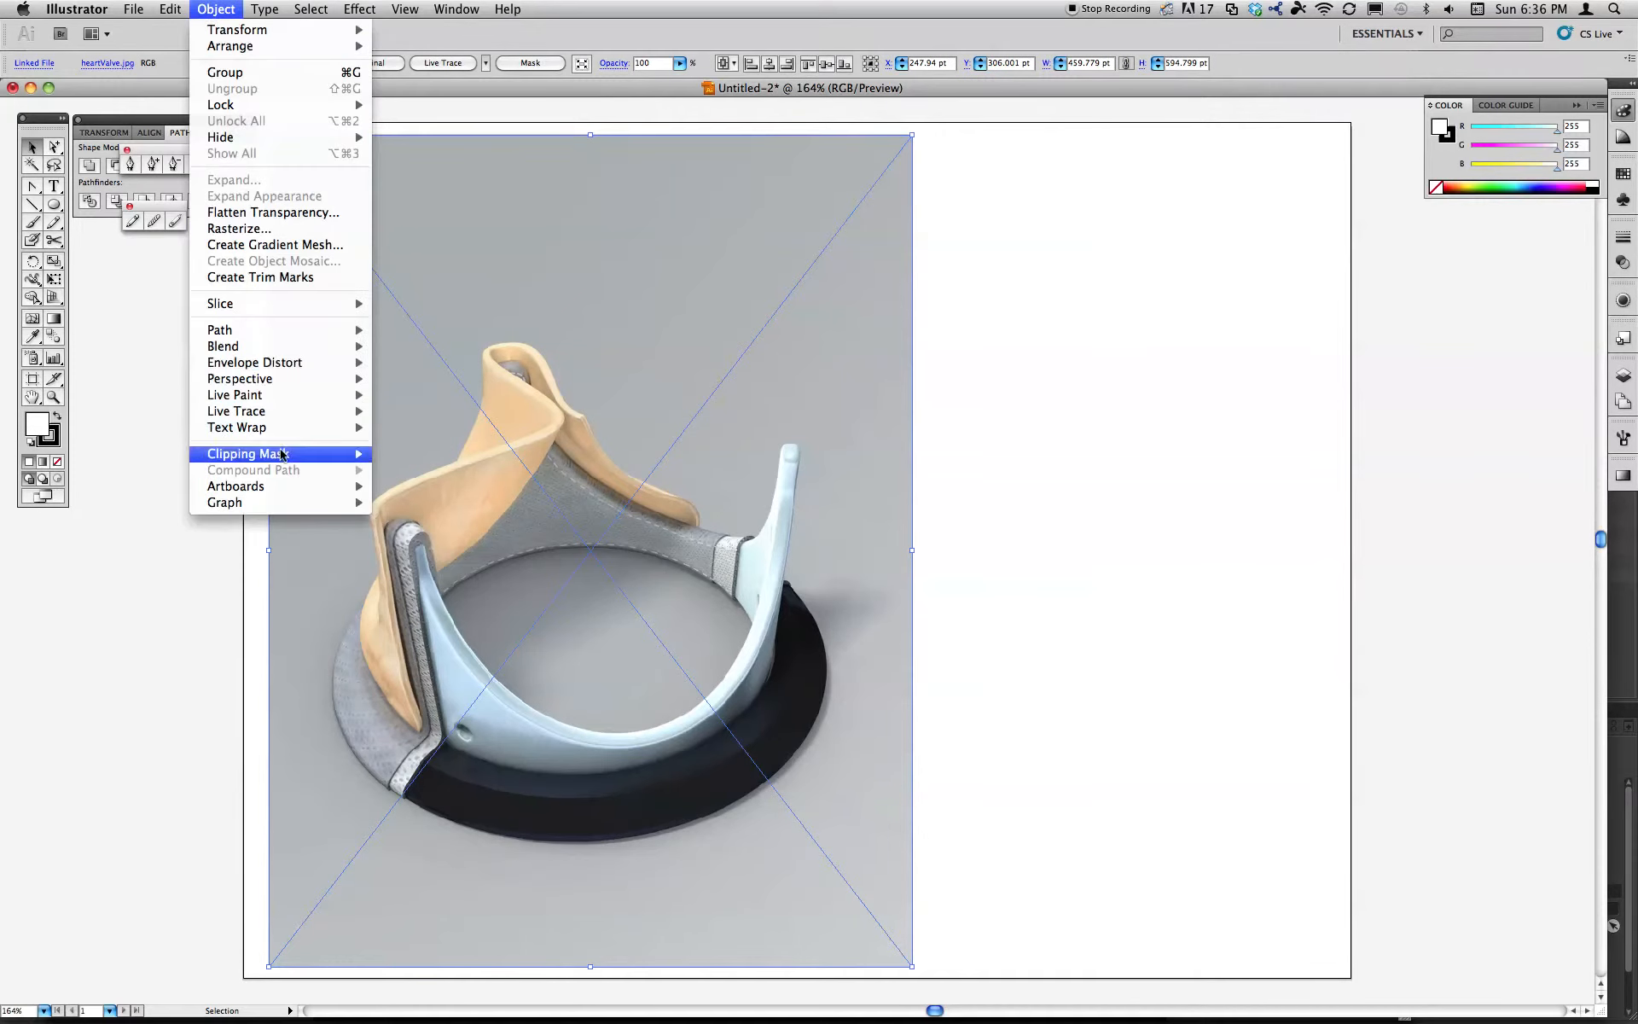
mouse_move(275, 399)
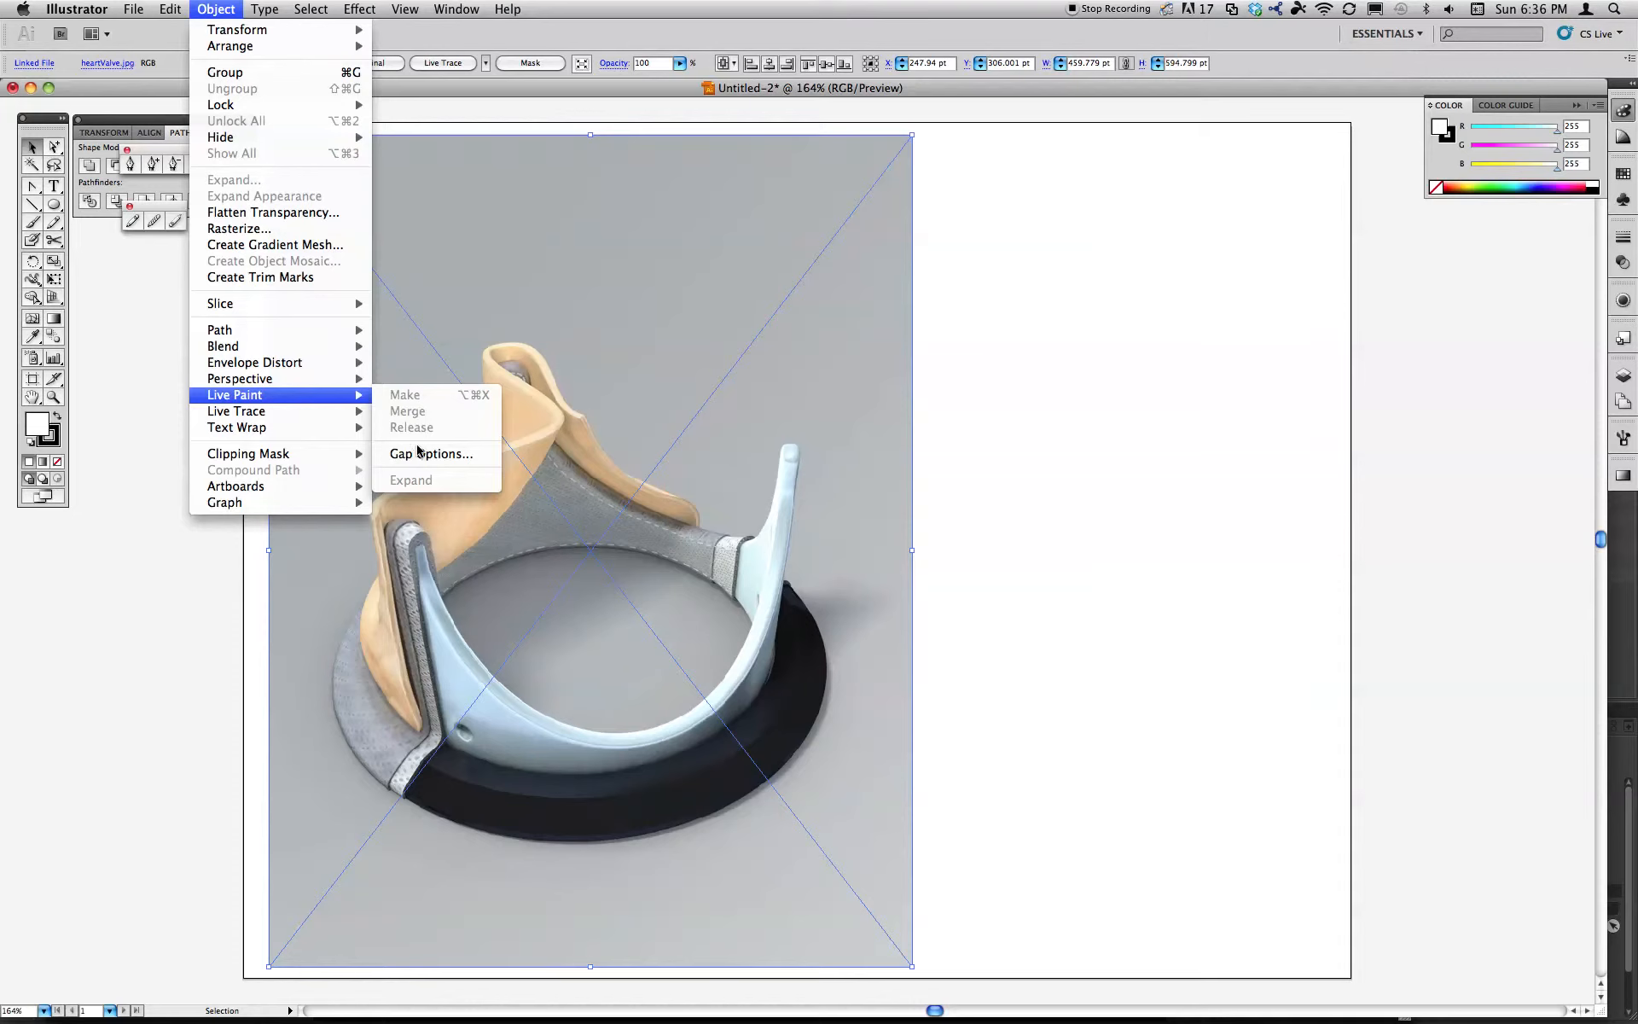
click(460, 486)
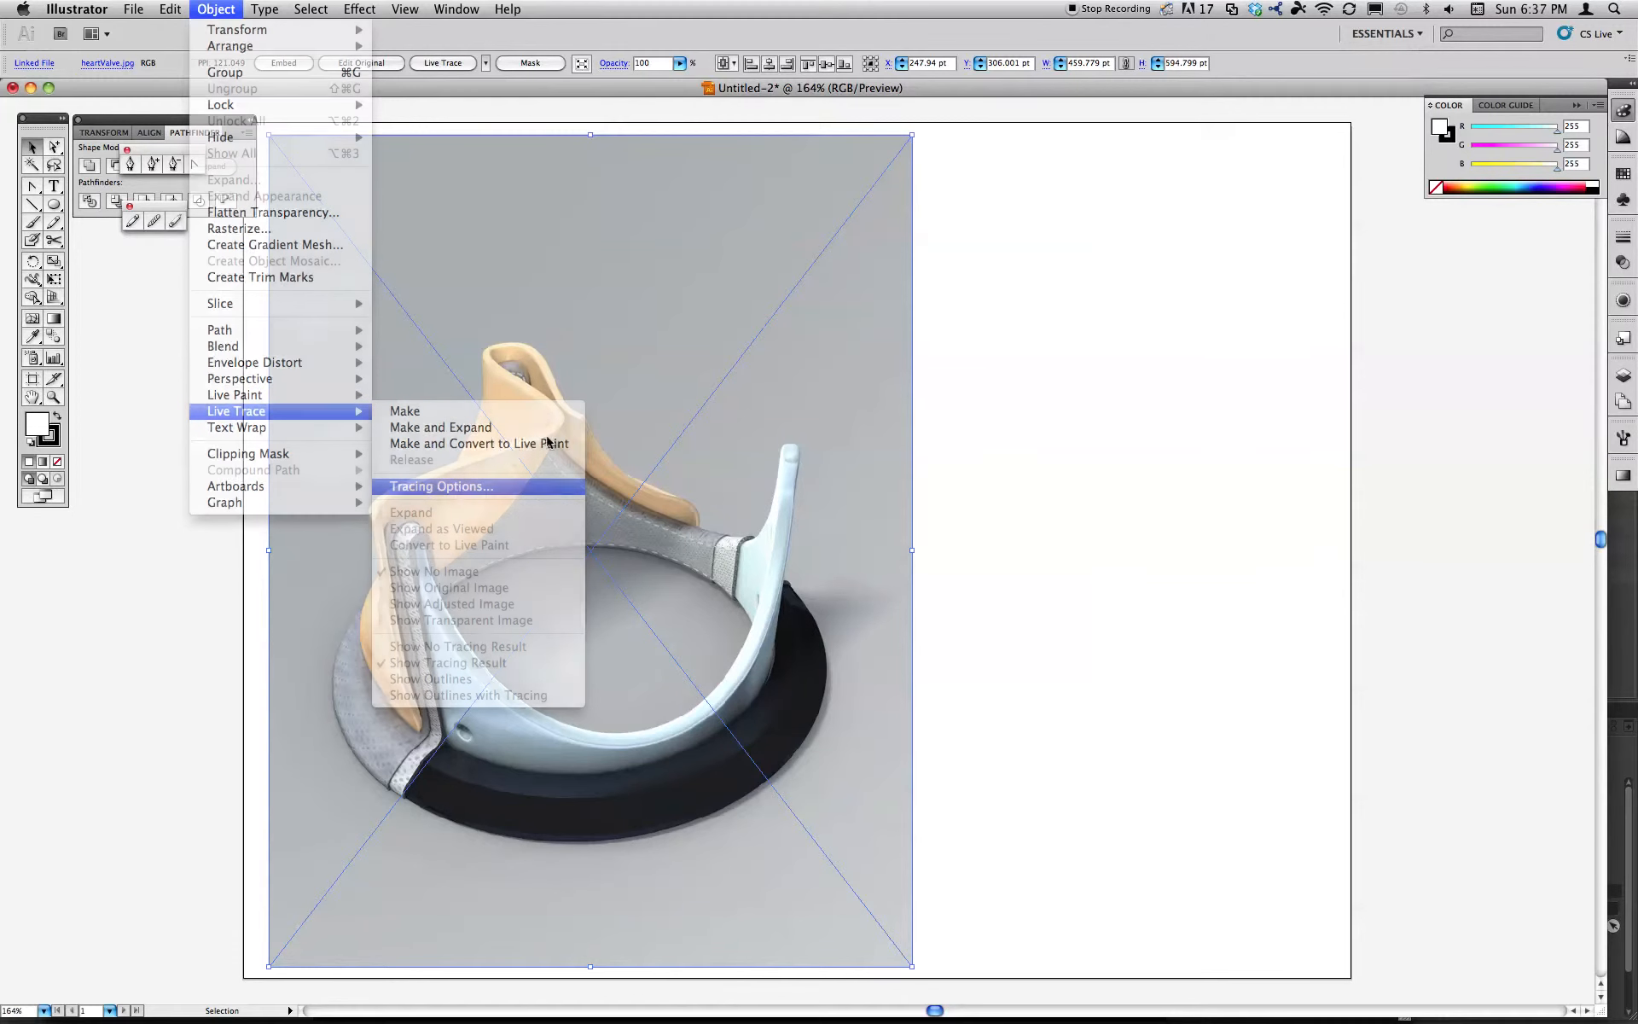
mouse_move(1035, 247)
mouse_down()
mouse_move(1123, 305)
mouse_move(1178, 278)
mouse_up()
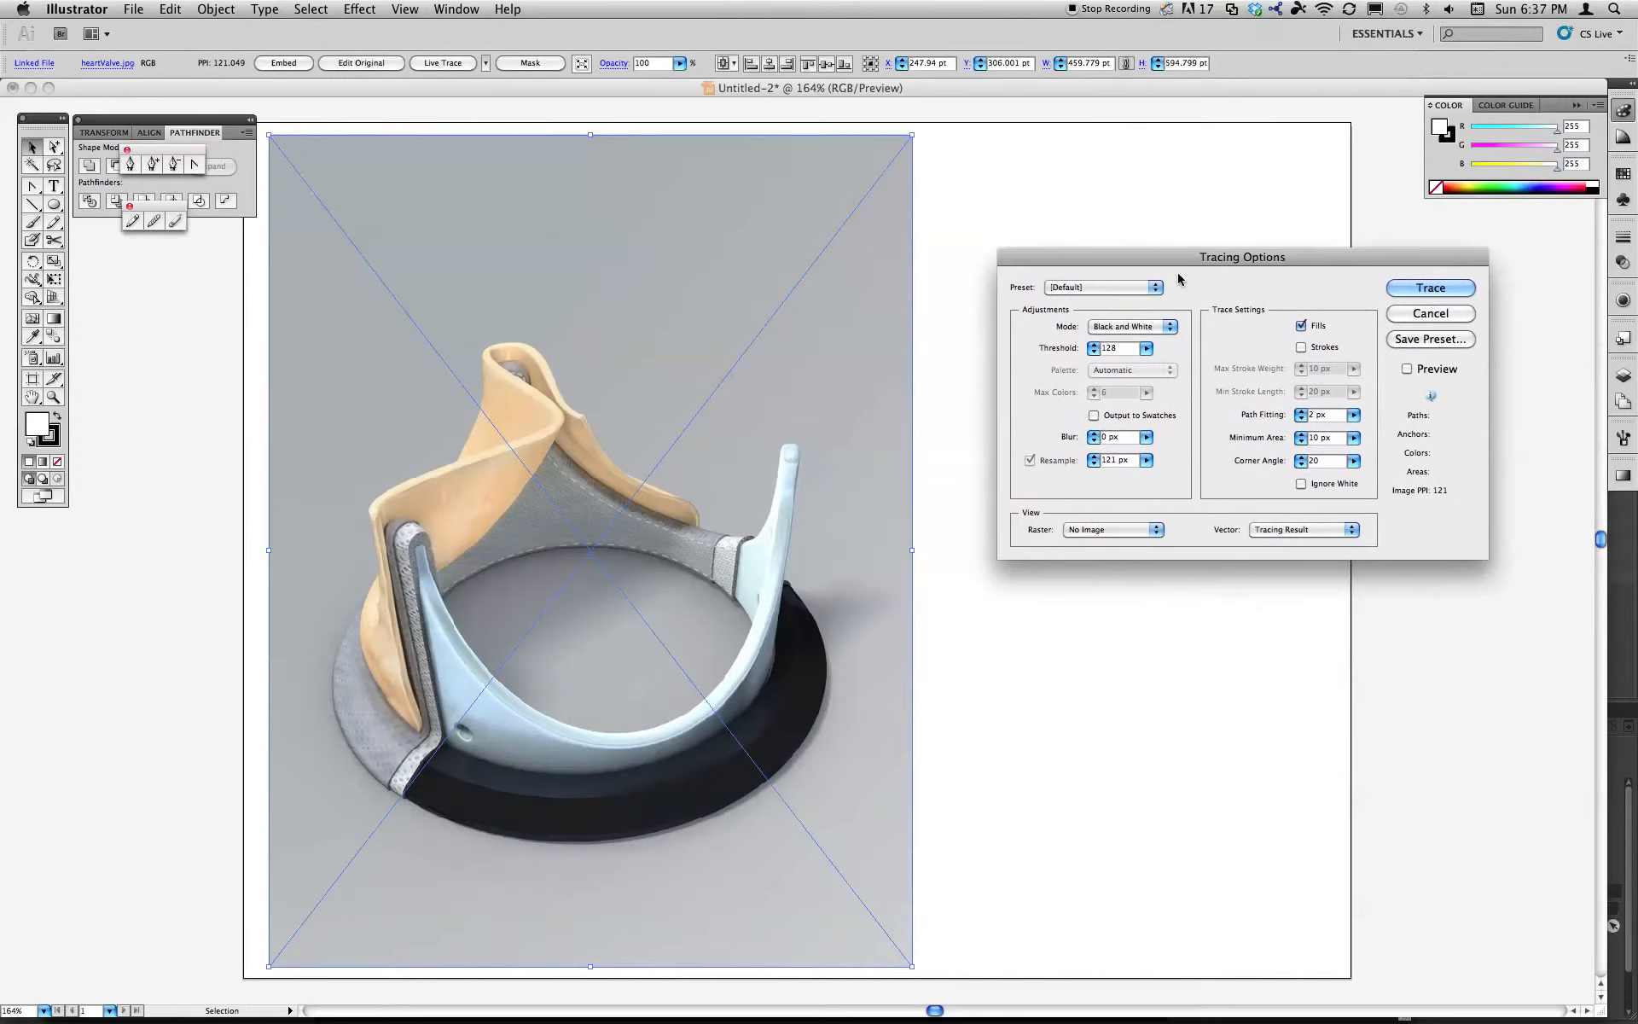
click(1407, 368)
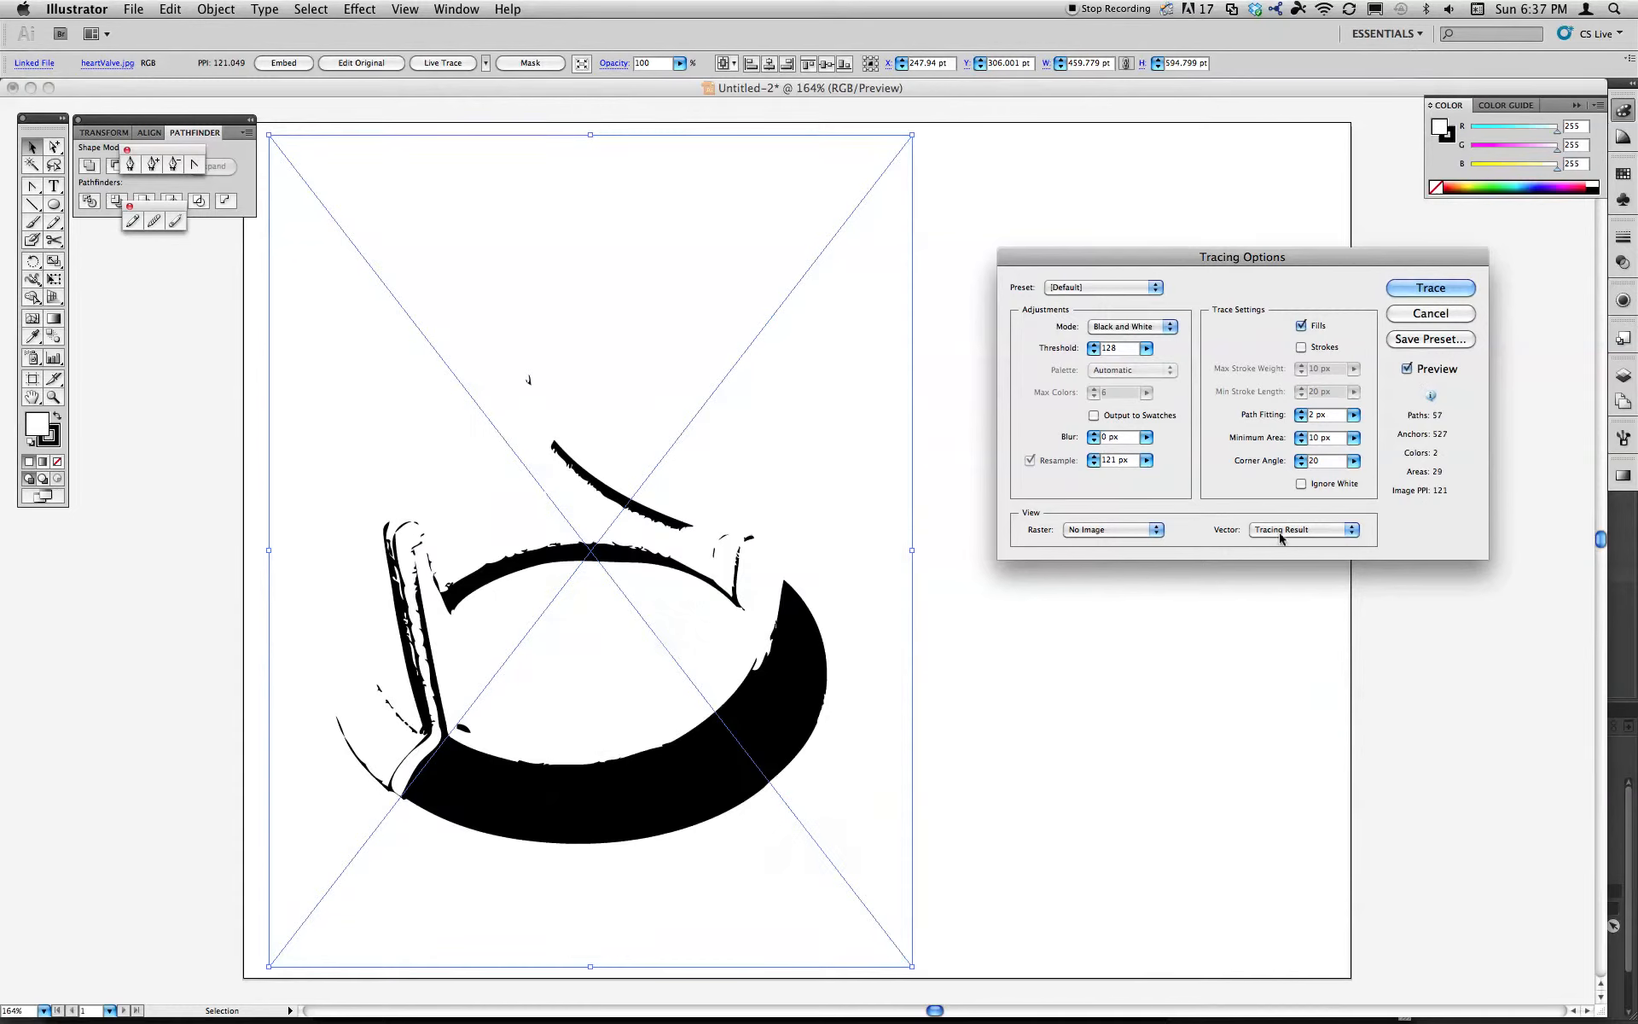
drag(1080, 257, 1049, 219)
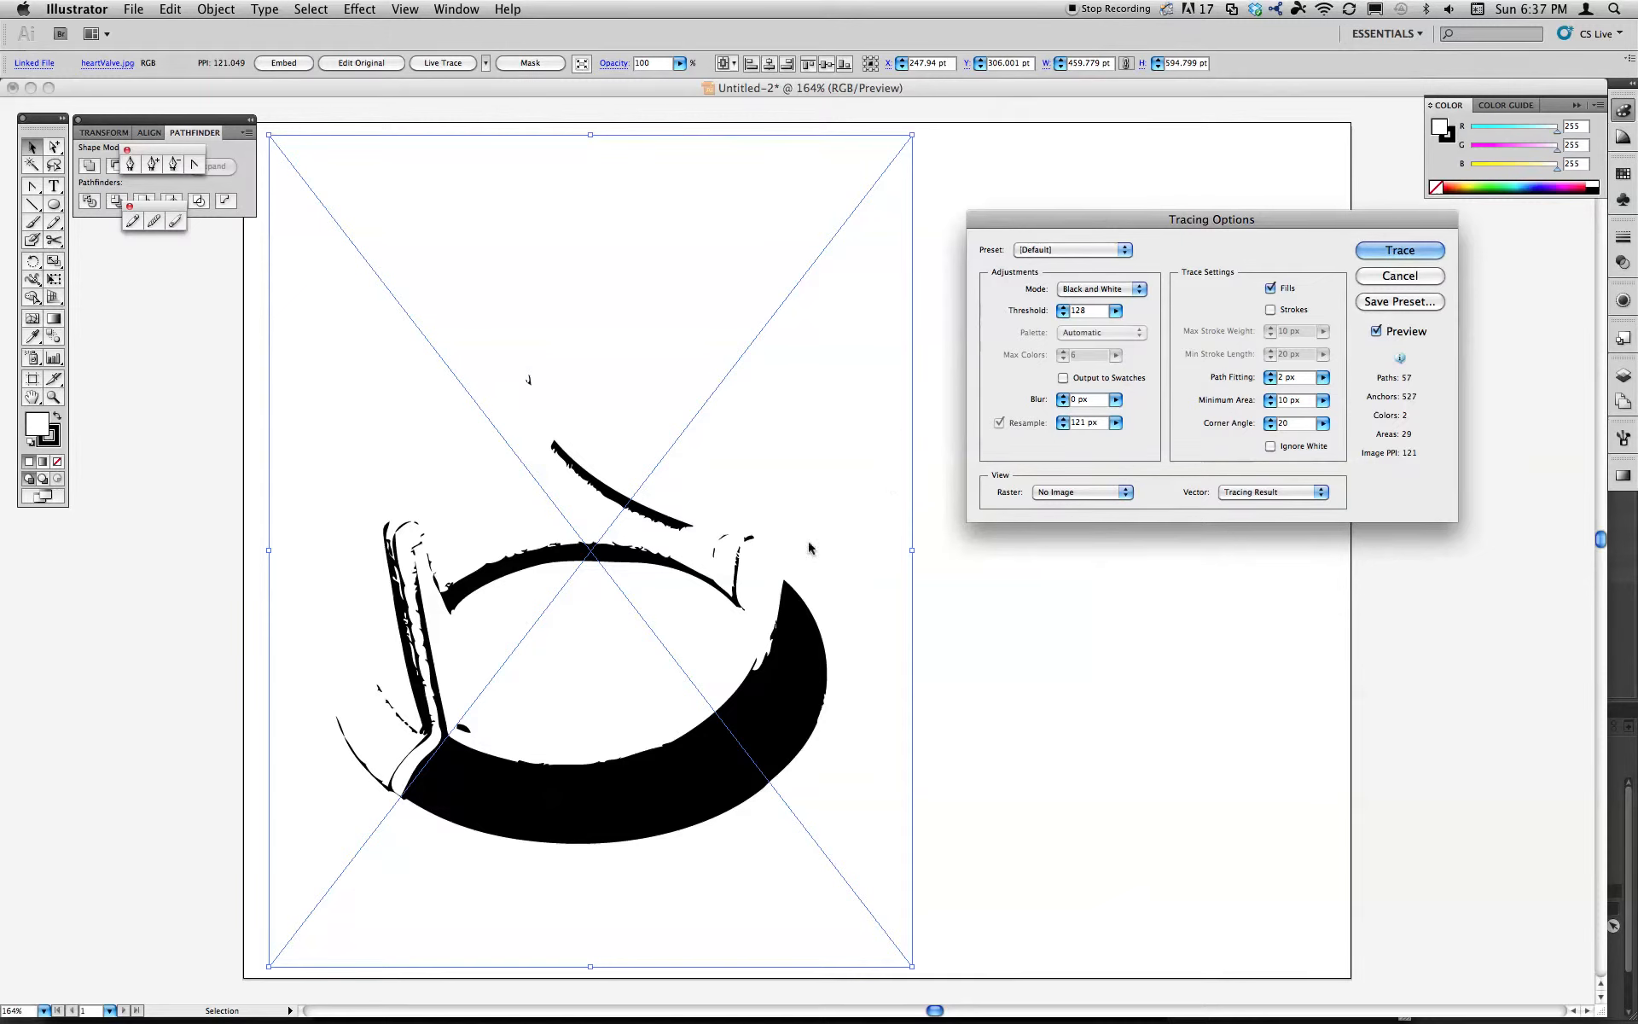
Try different black-and-white tracing thresholds, raising the value to 165 and lowering it to 118
click(1115, 311)
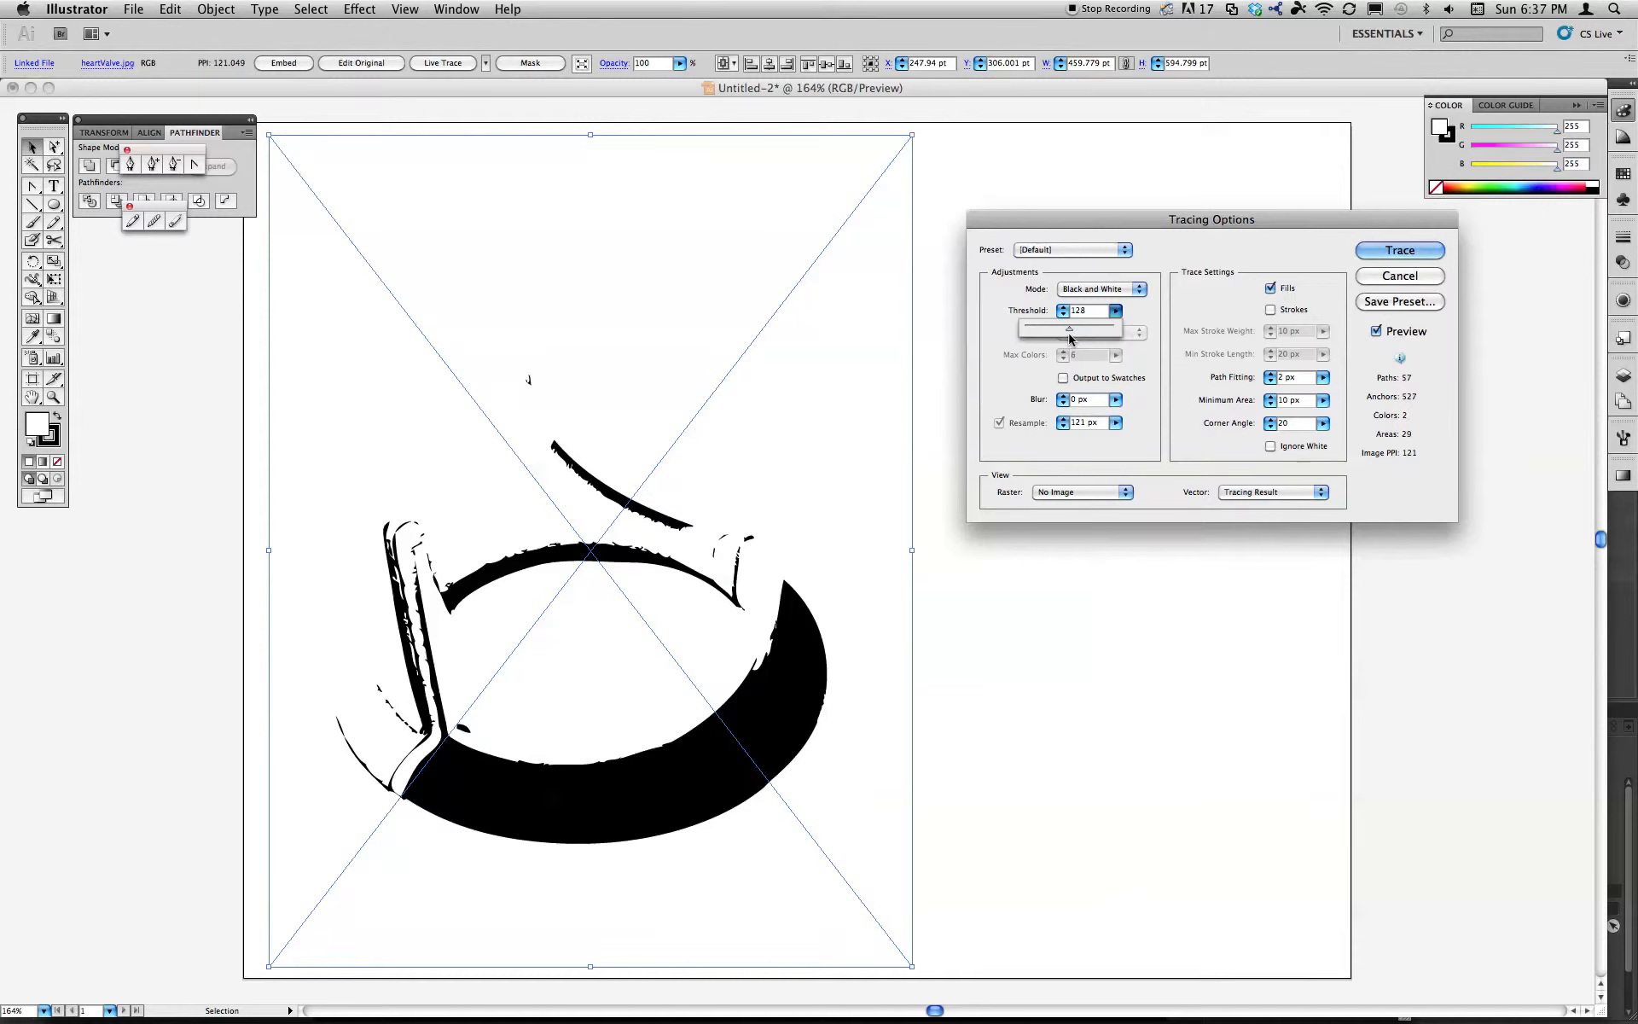
drag(1069, 333, 1077, 330)
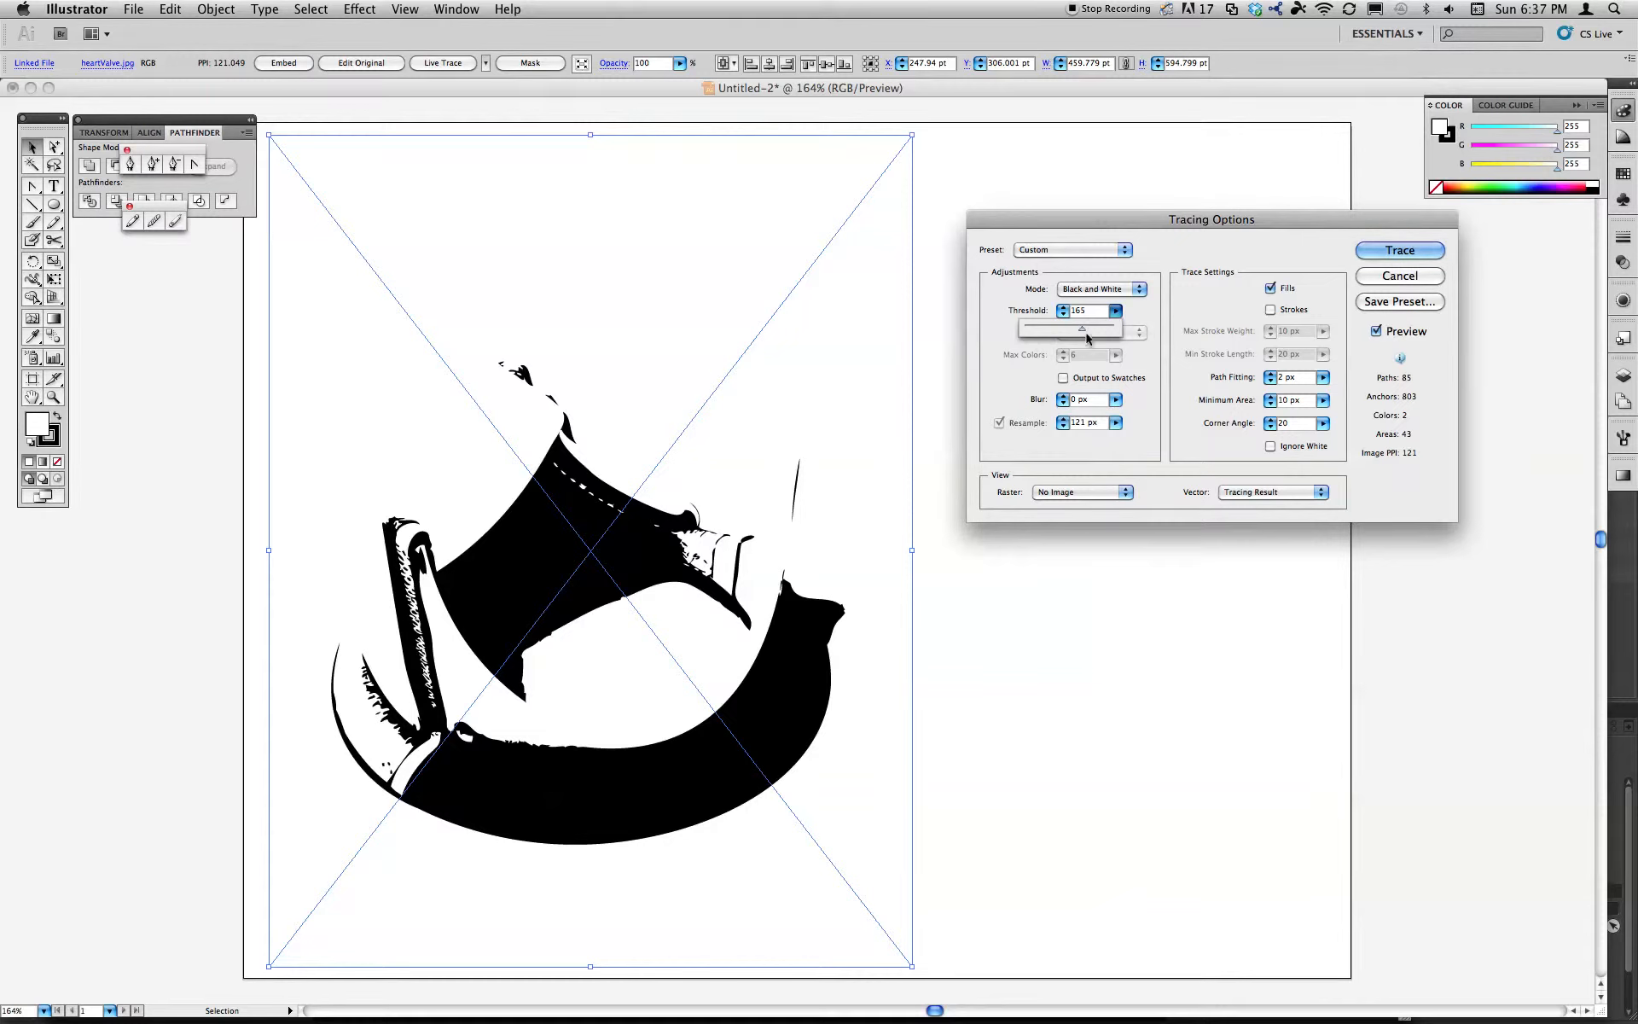
drag(1088, 338, 1081, 332)
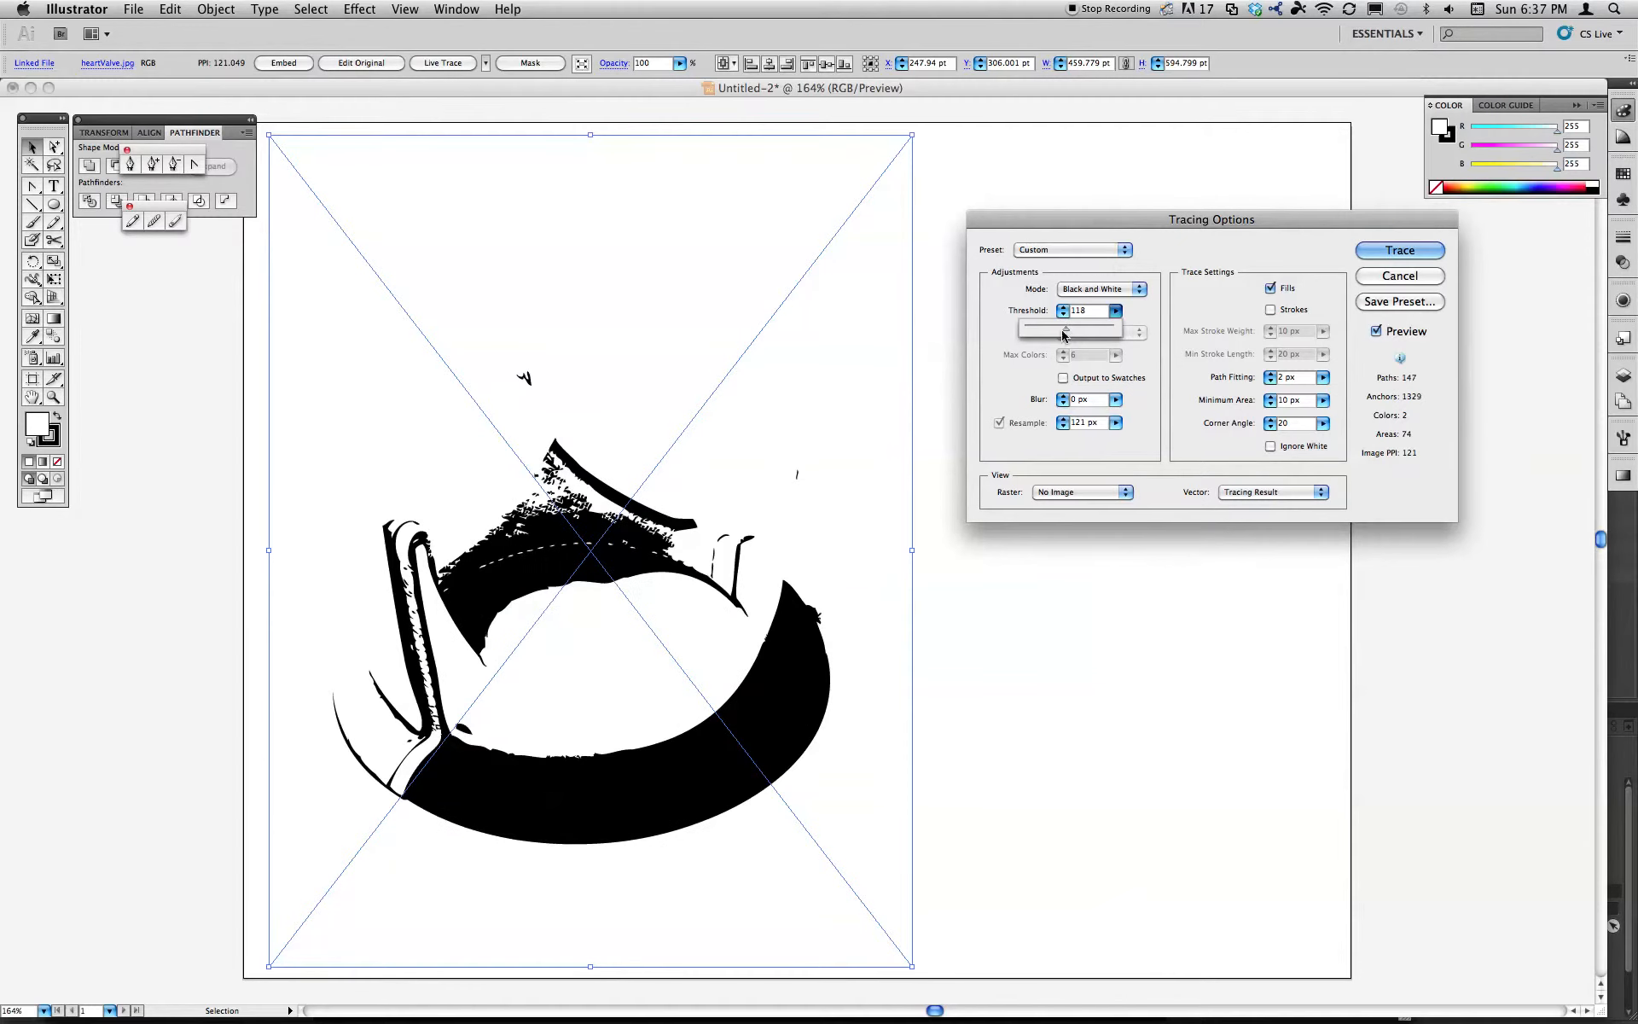
Preview the trace in Grayscale mode with a maximum of 18 colors and with a maximum of 24
click(1097, 294)
click(1099, 289)
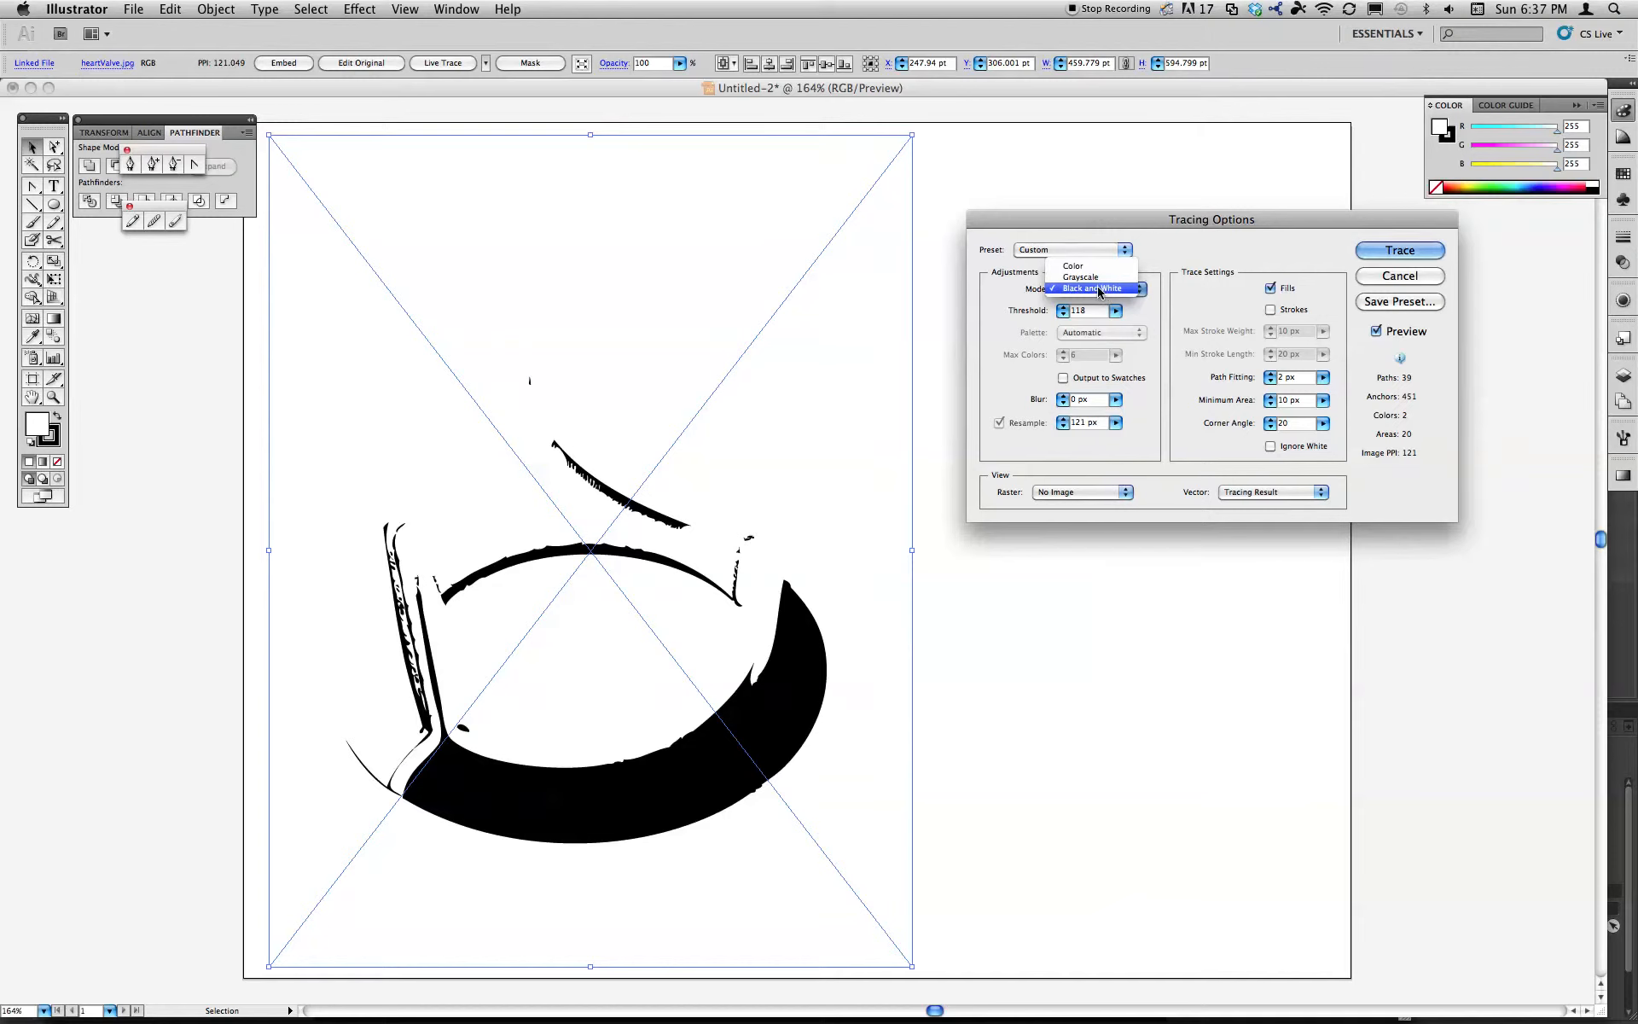
click(1099, 289)
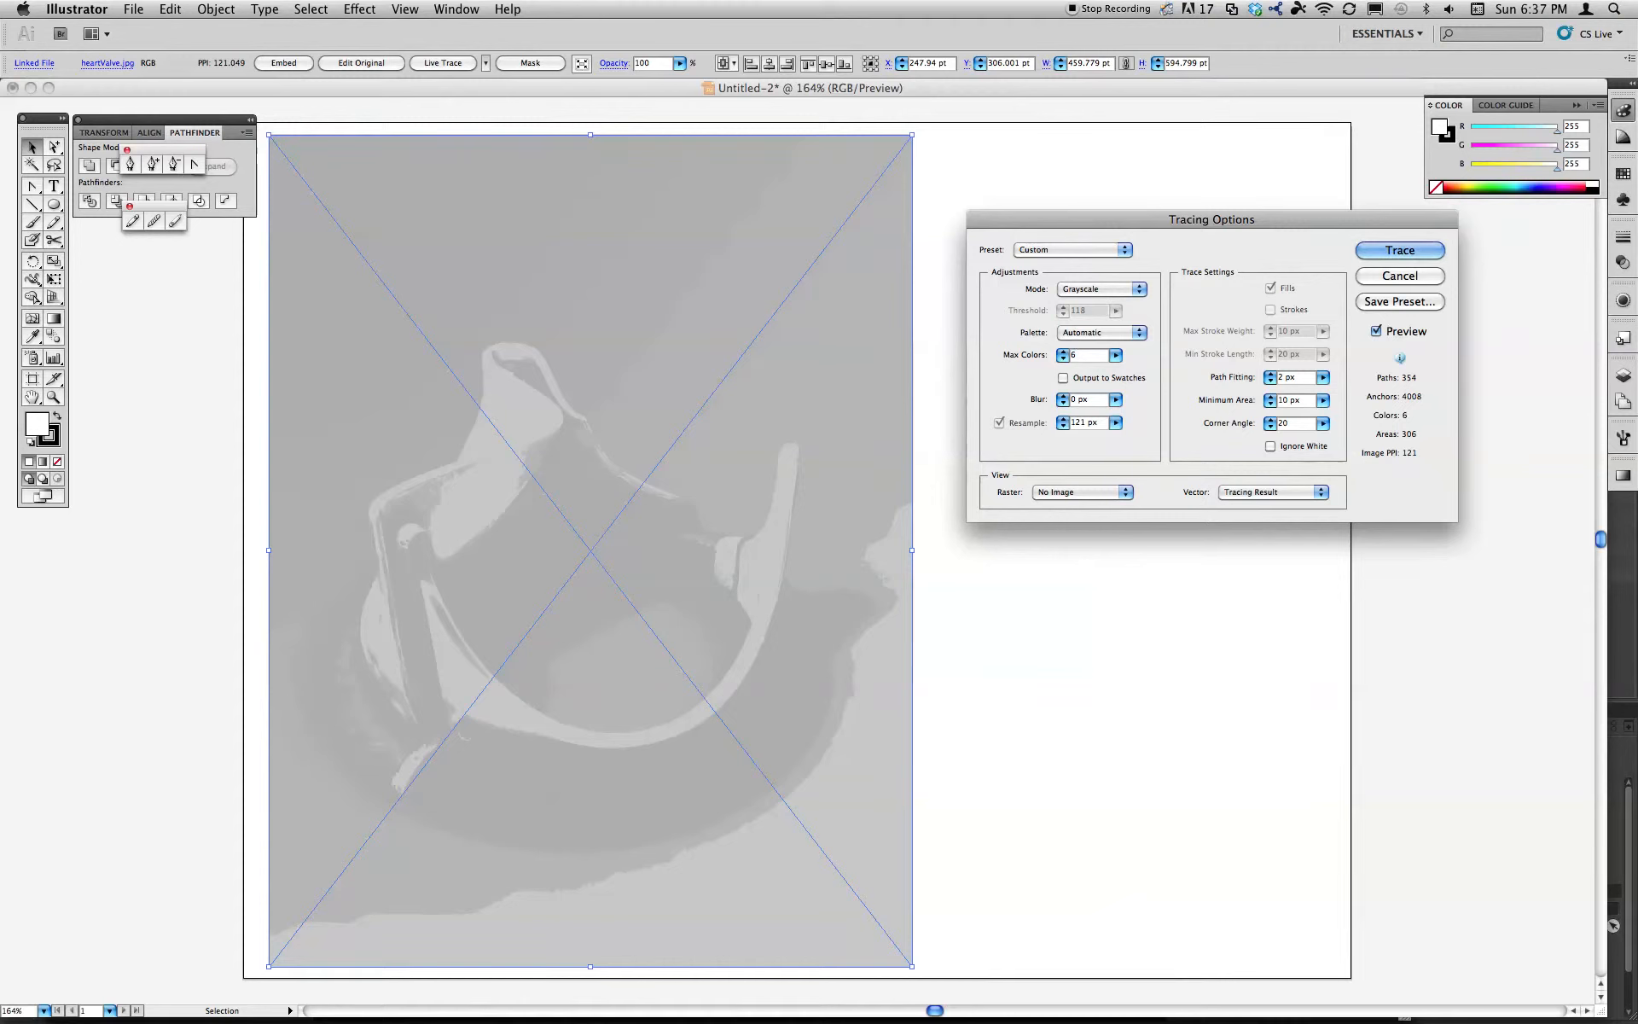
text(18)
key(Tab)
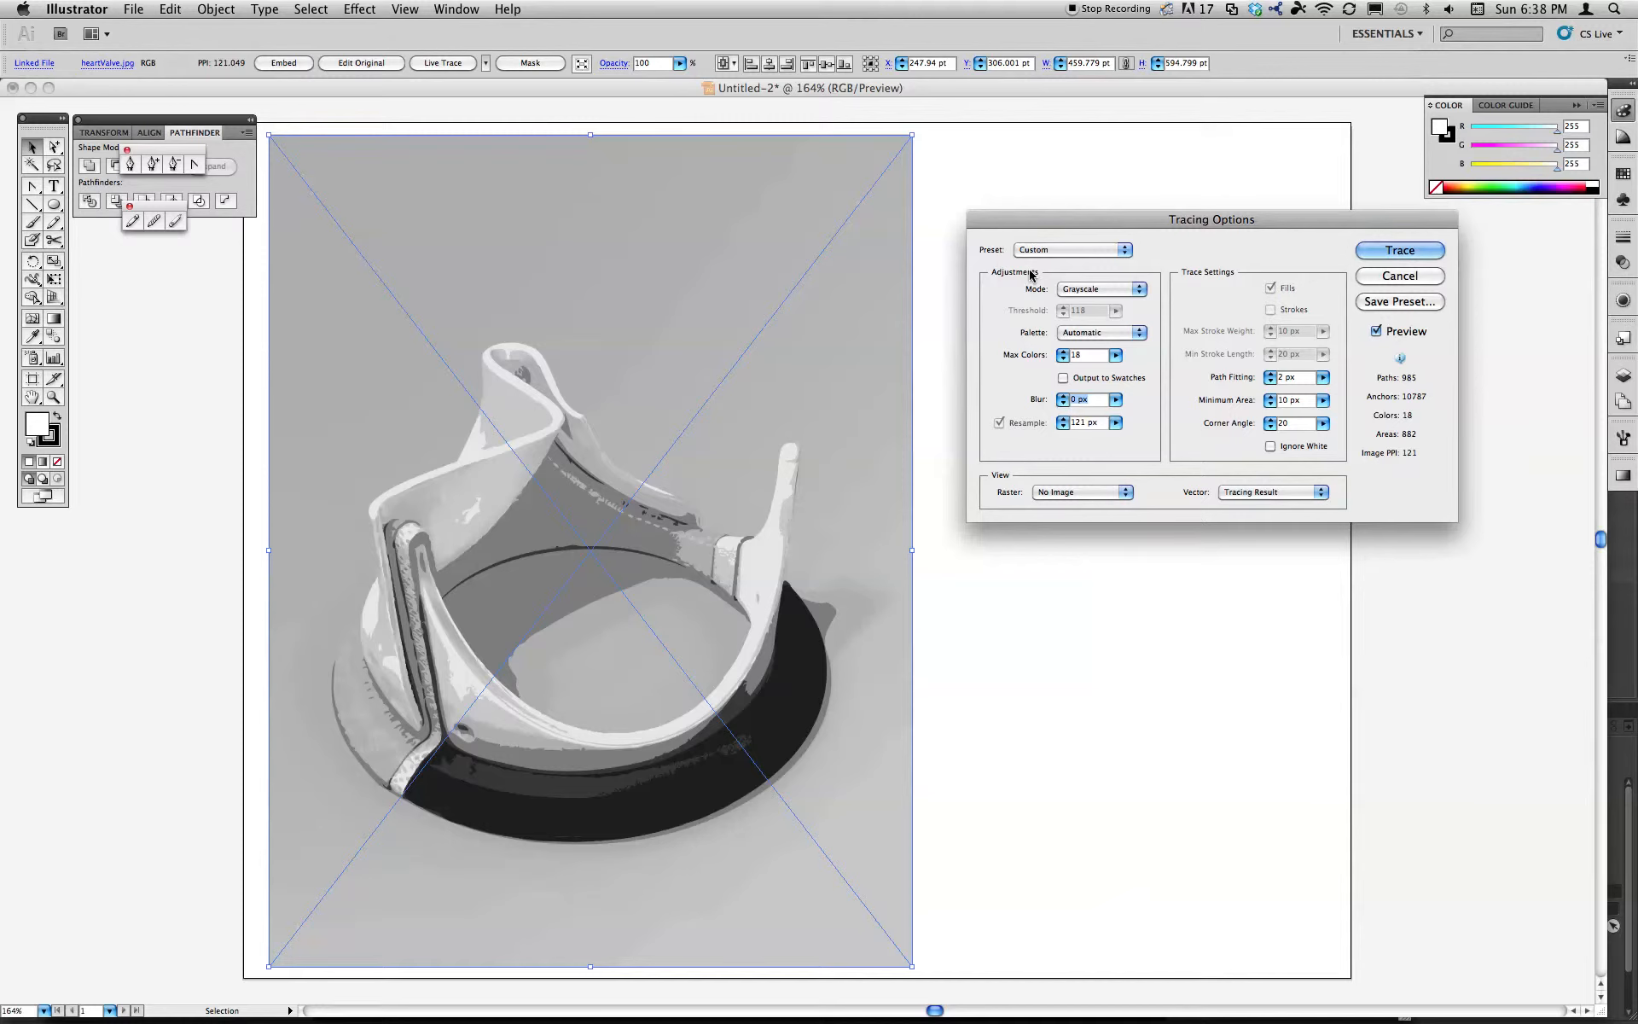
mouse_move(891, 1022)
double_click(1090, 357)
text(24)
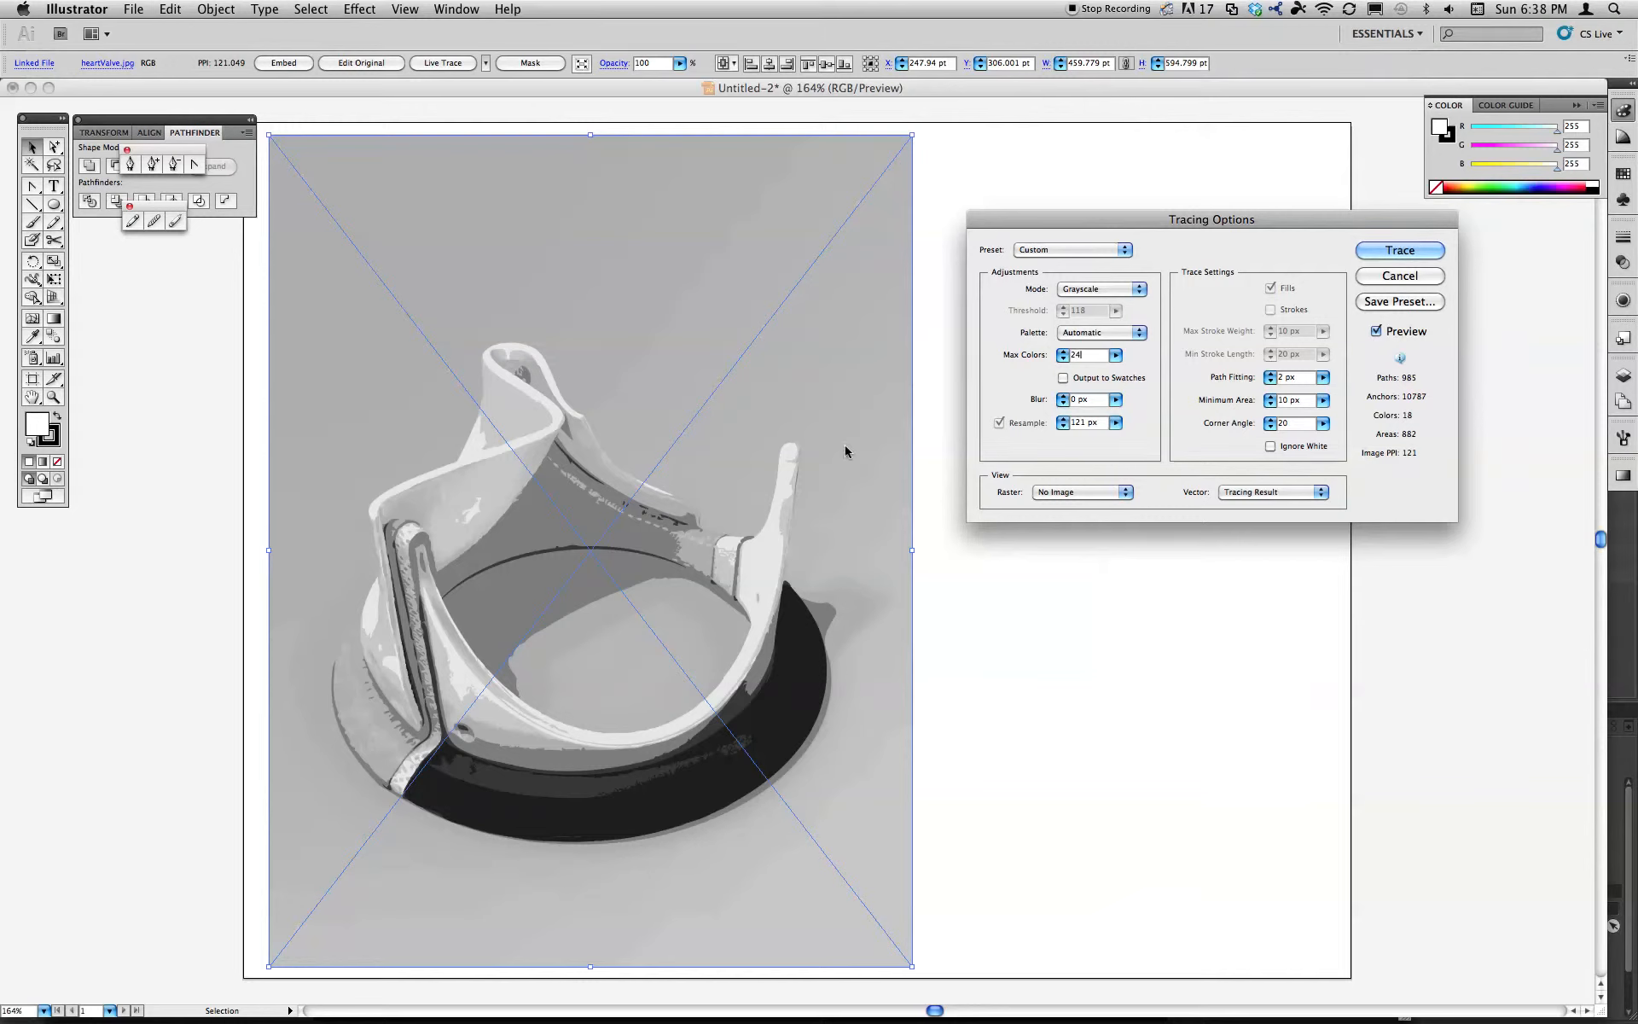
key(Tab)
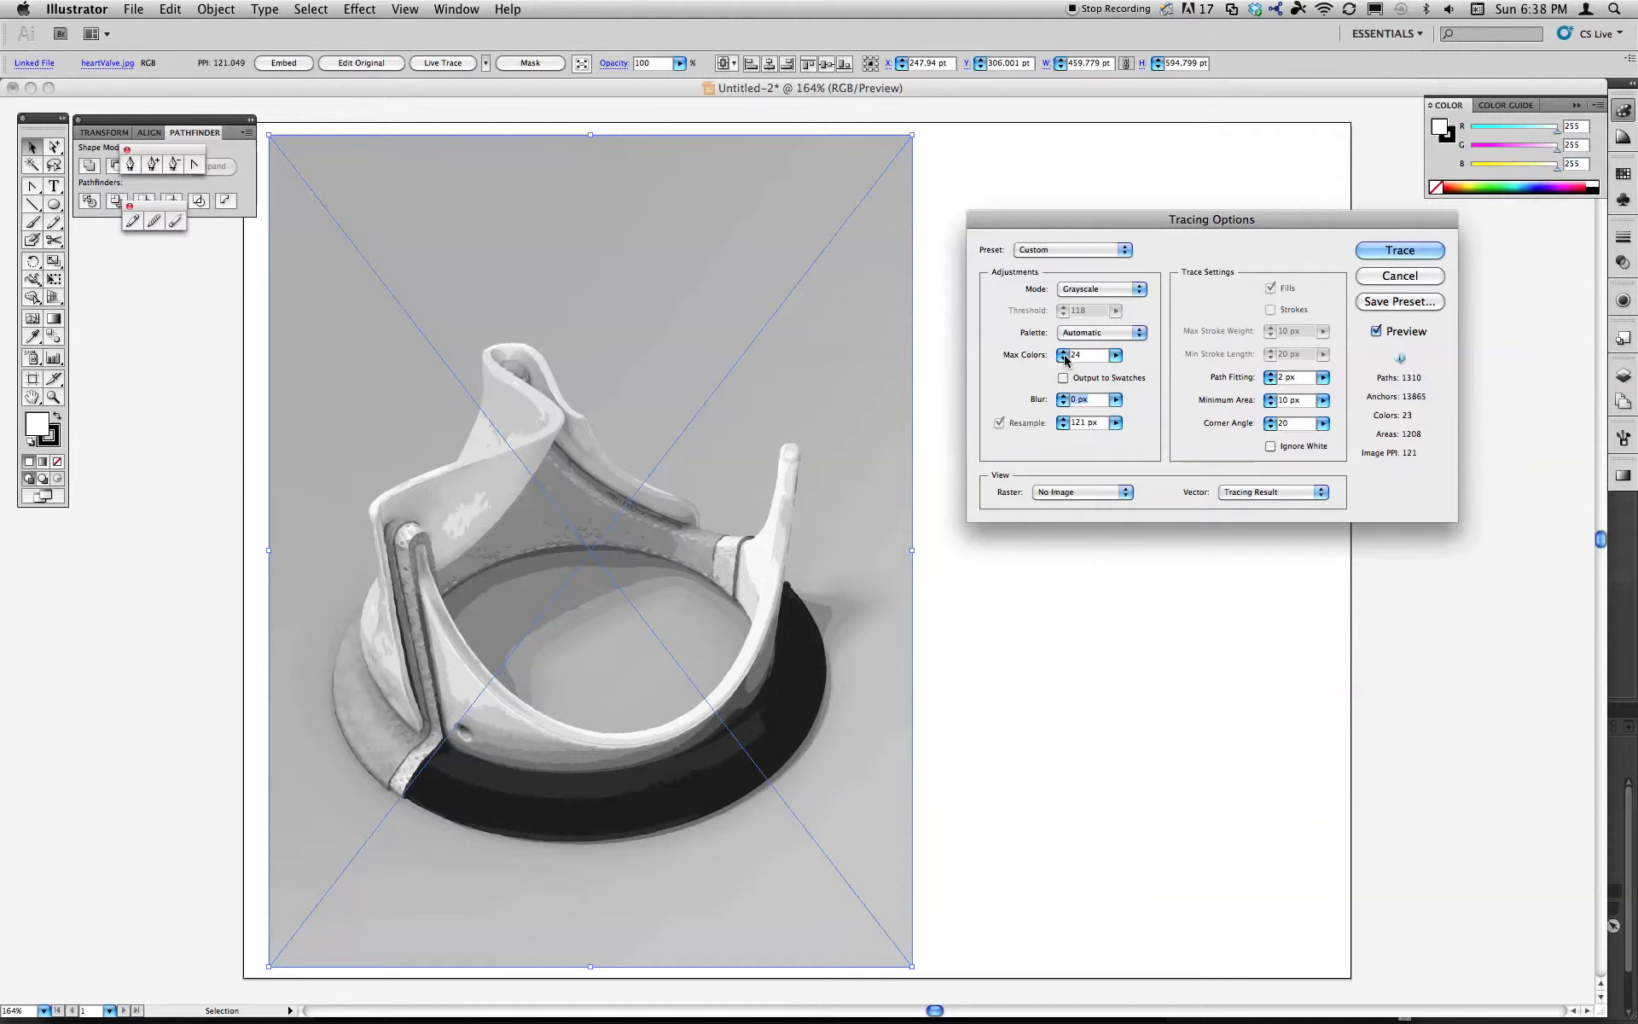
Set the trace's maximum colors to 48 and change the tracing mode to Color
click(1037, 354)
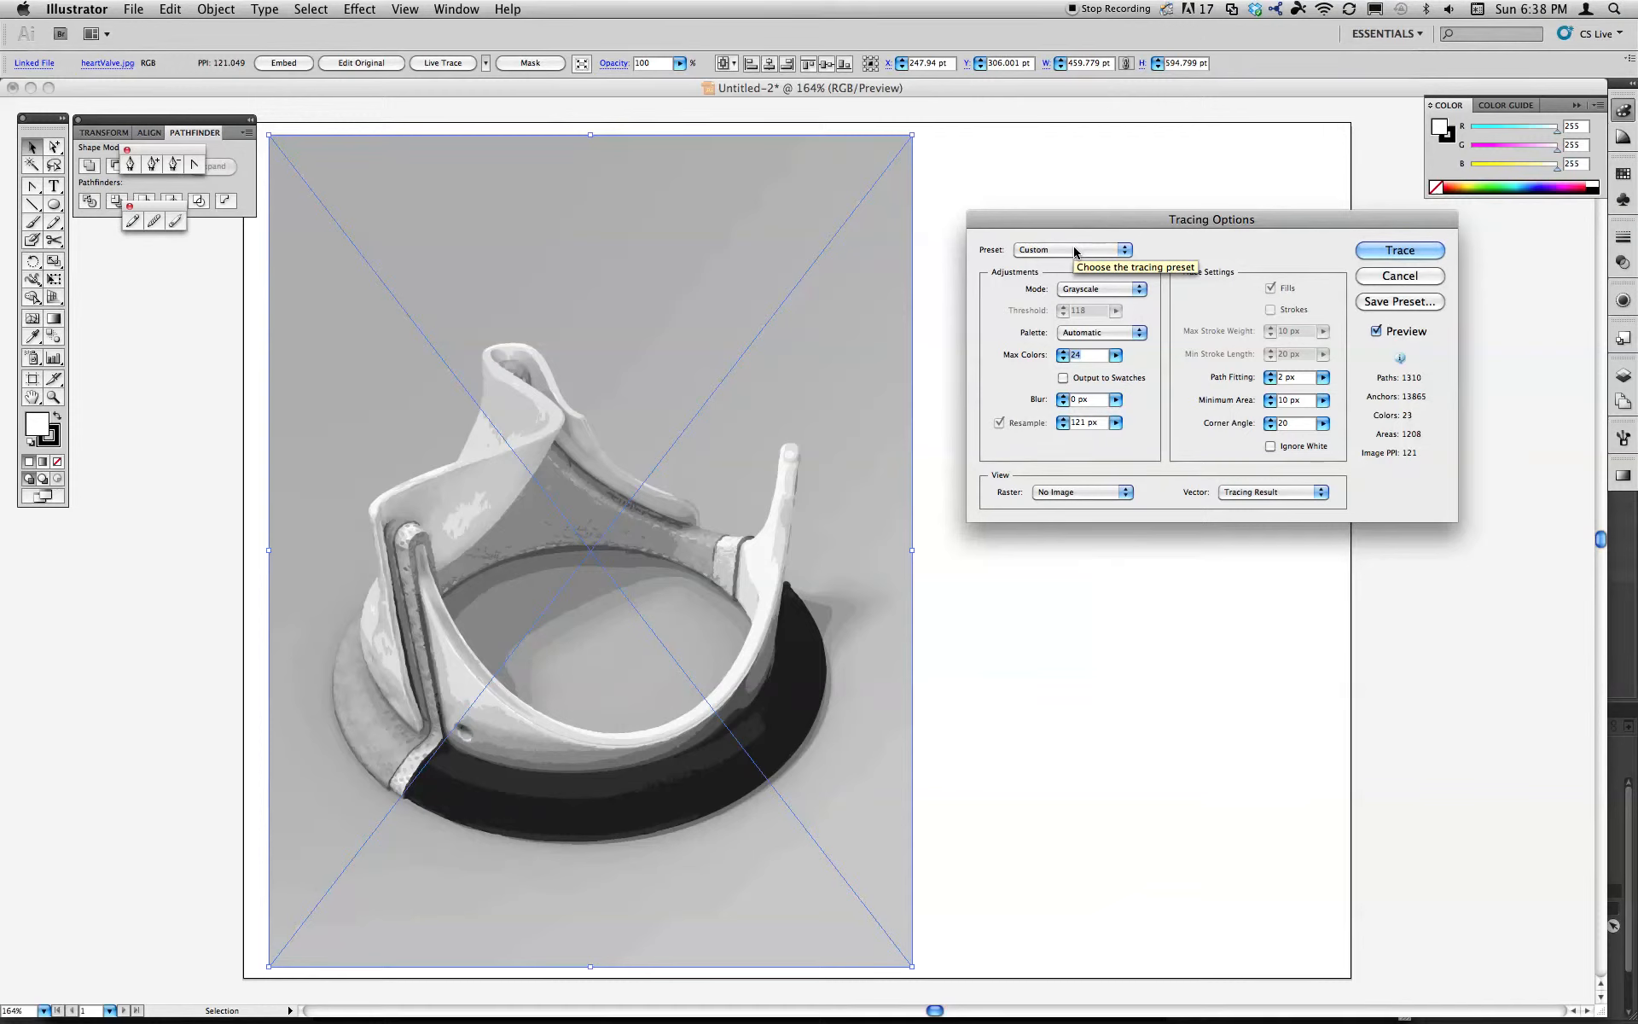
text(48)
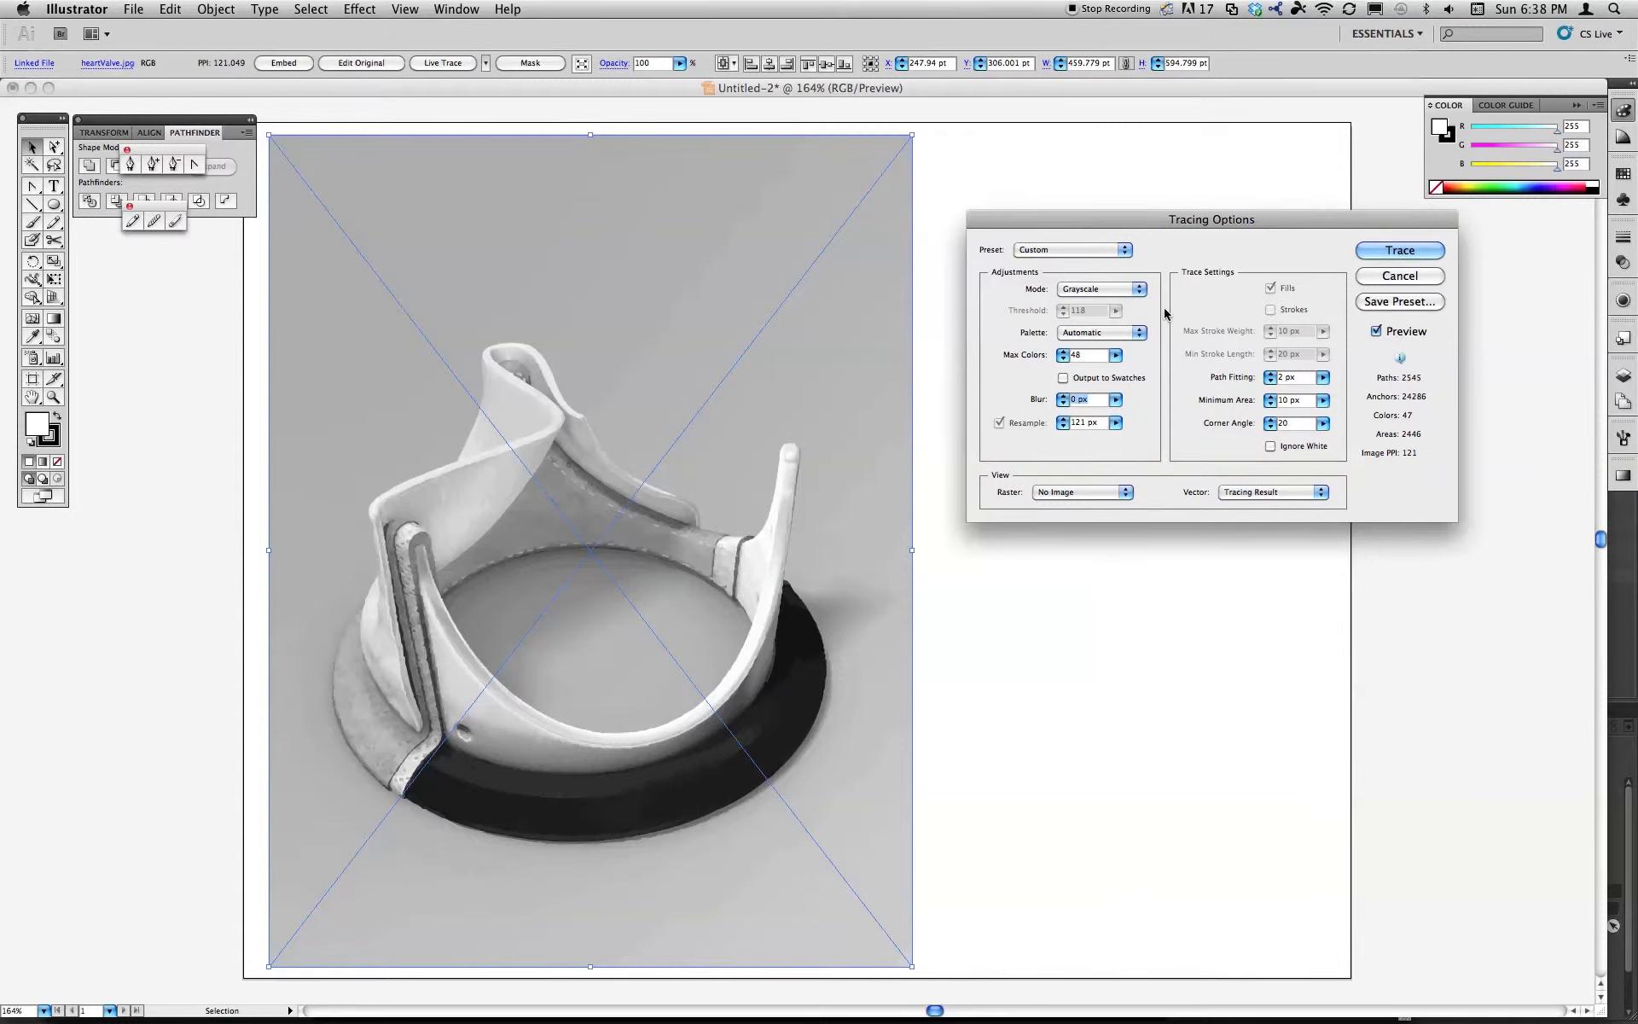
click(1128, 293)
click(1152, 216)
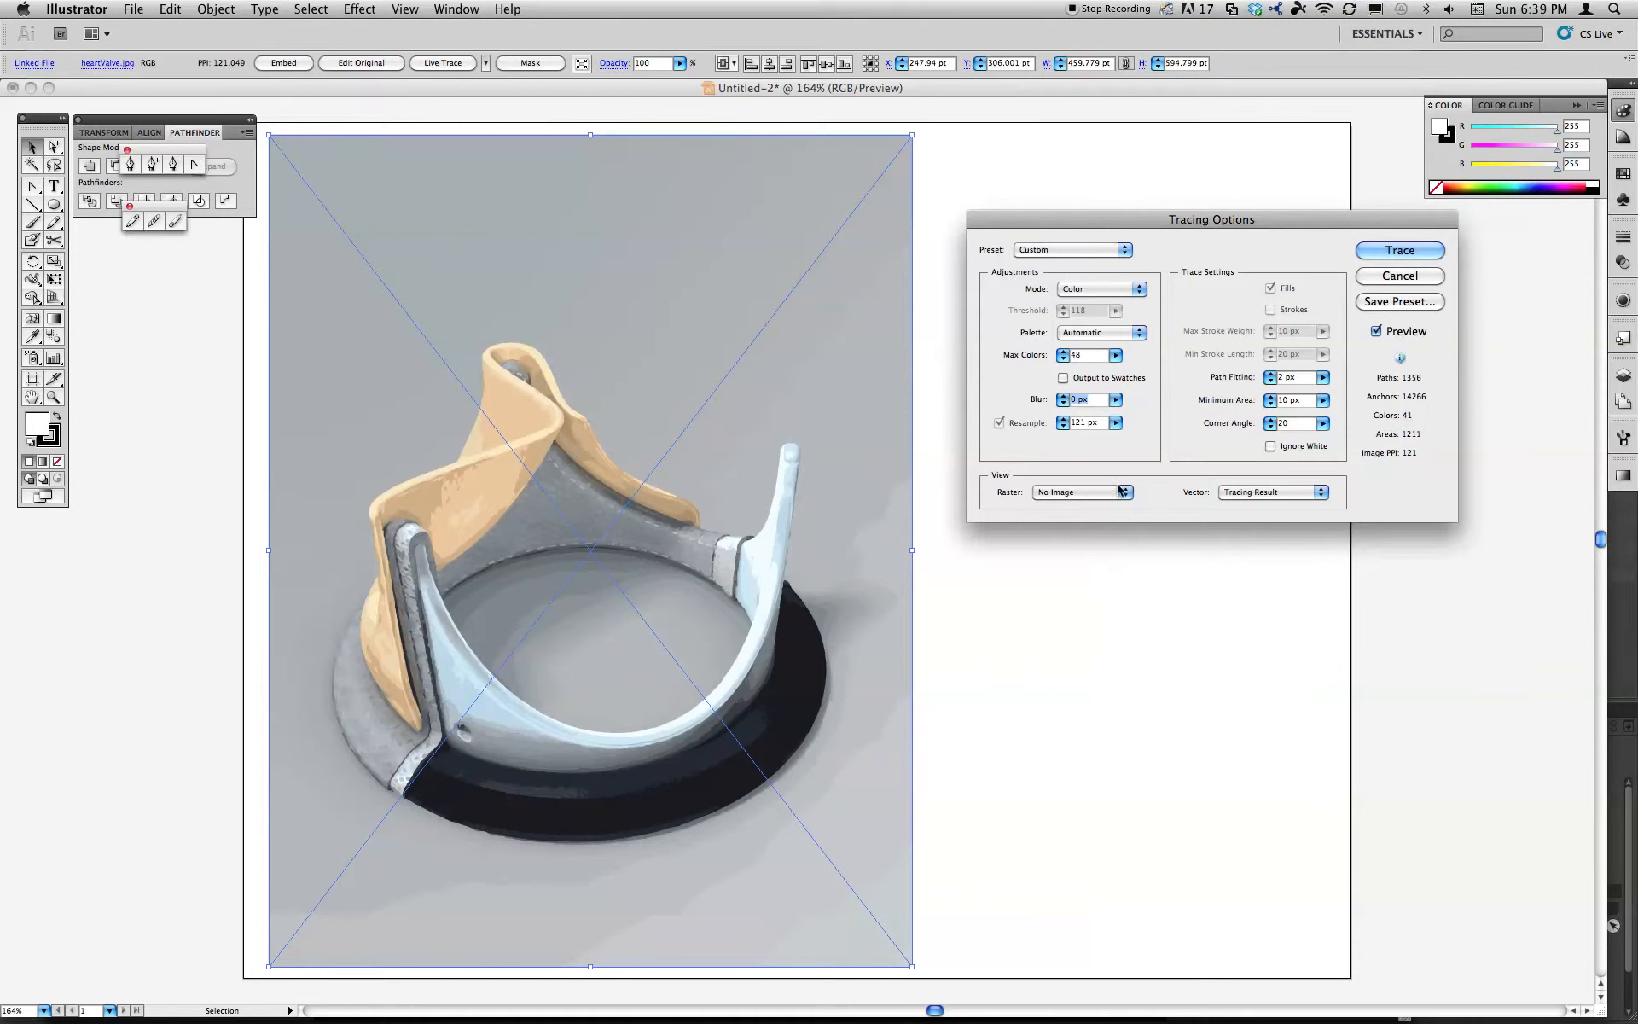
Try the Original Image raster view, look at the vector view options, and restore the raster view to No Image
click(1082, 493)
click(1080, 502)
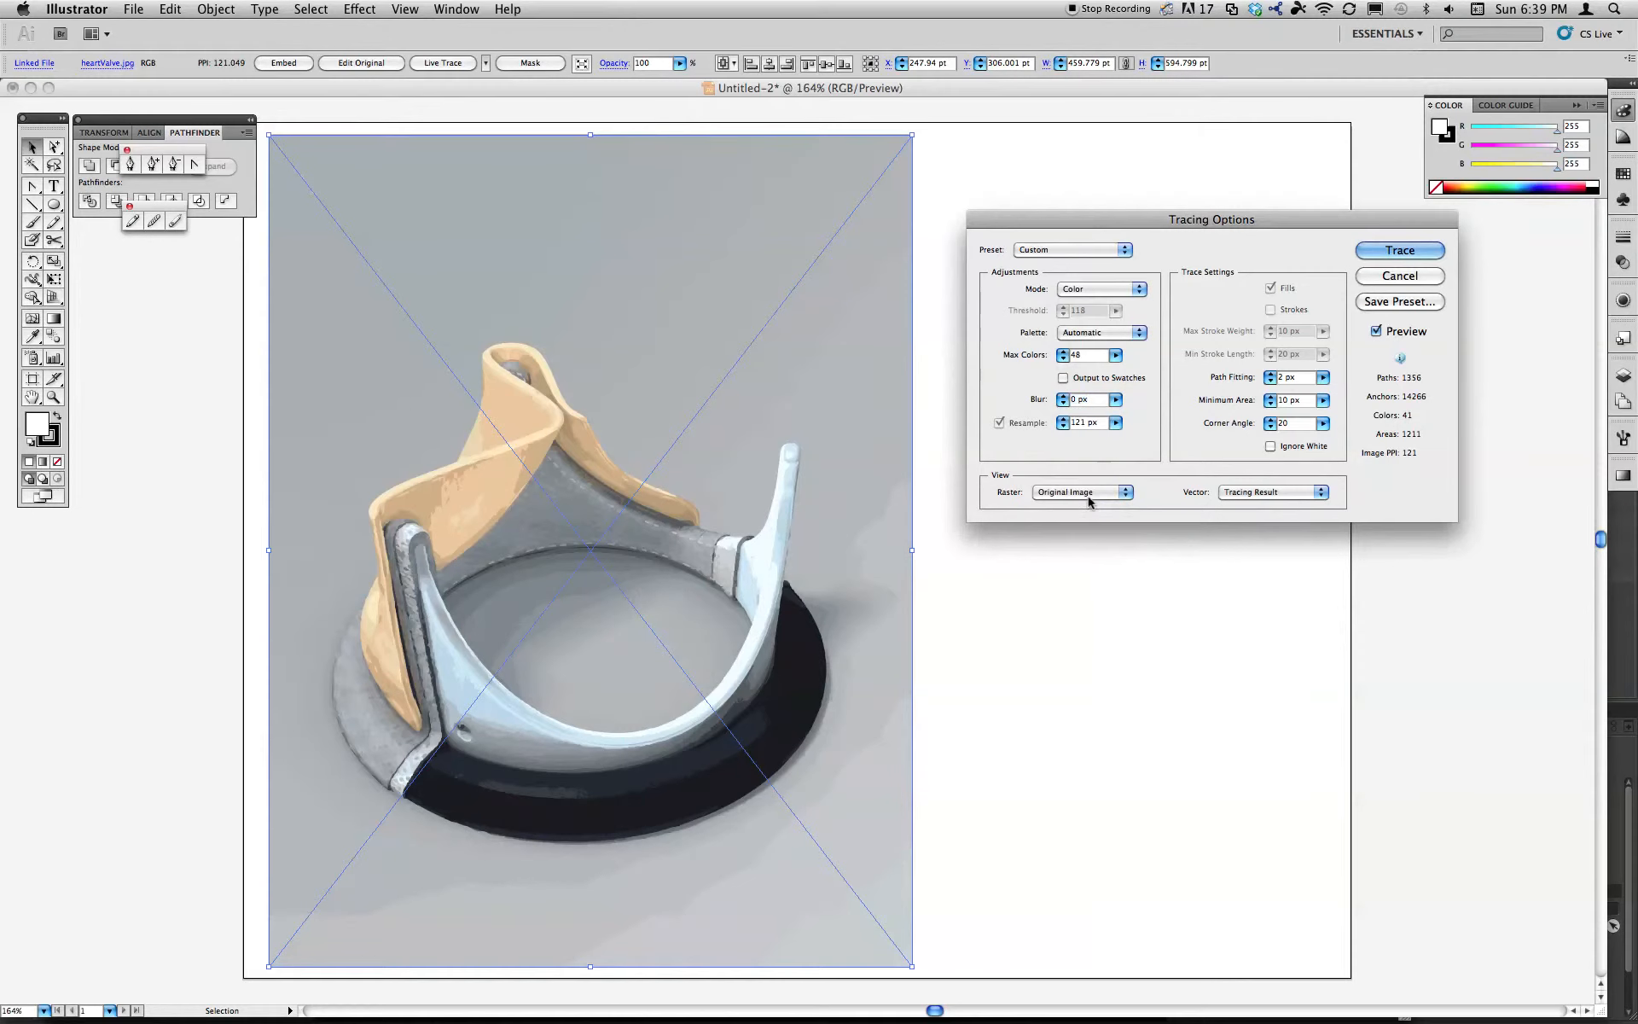
click(1229, 492)
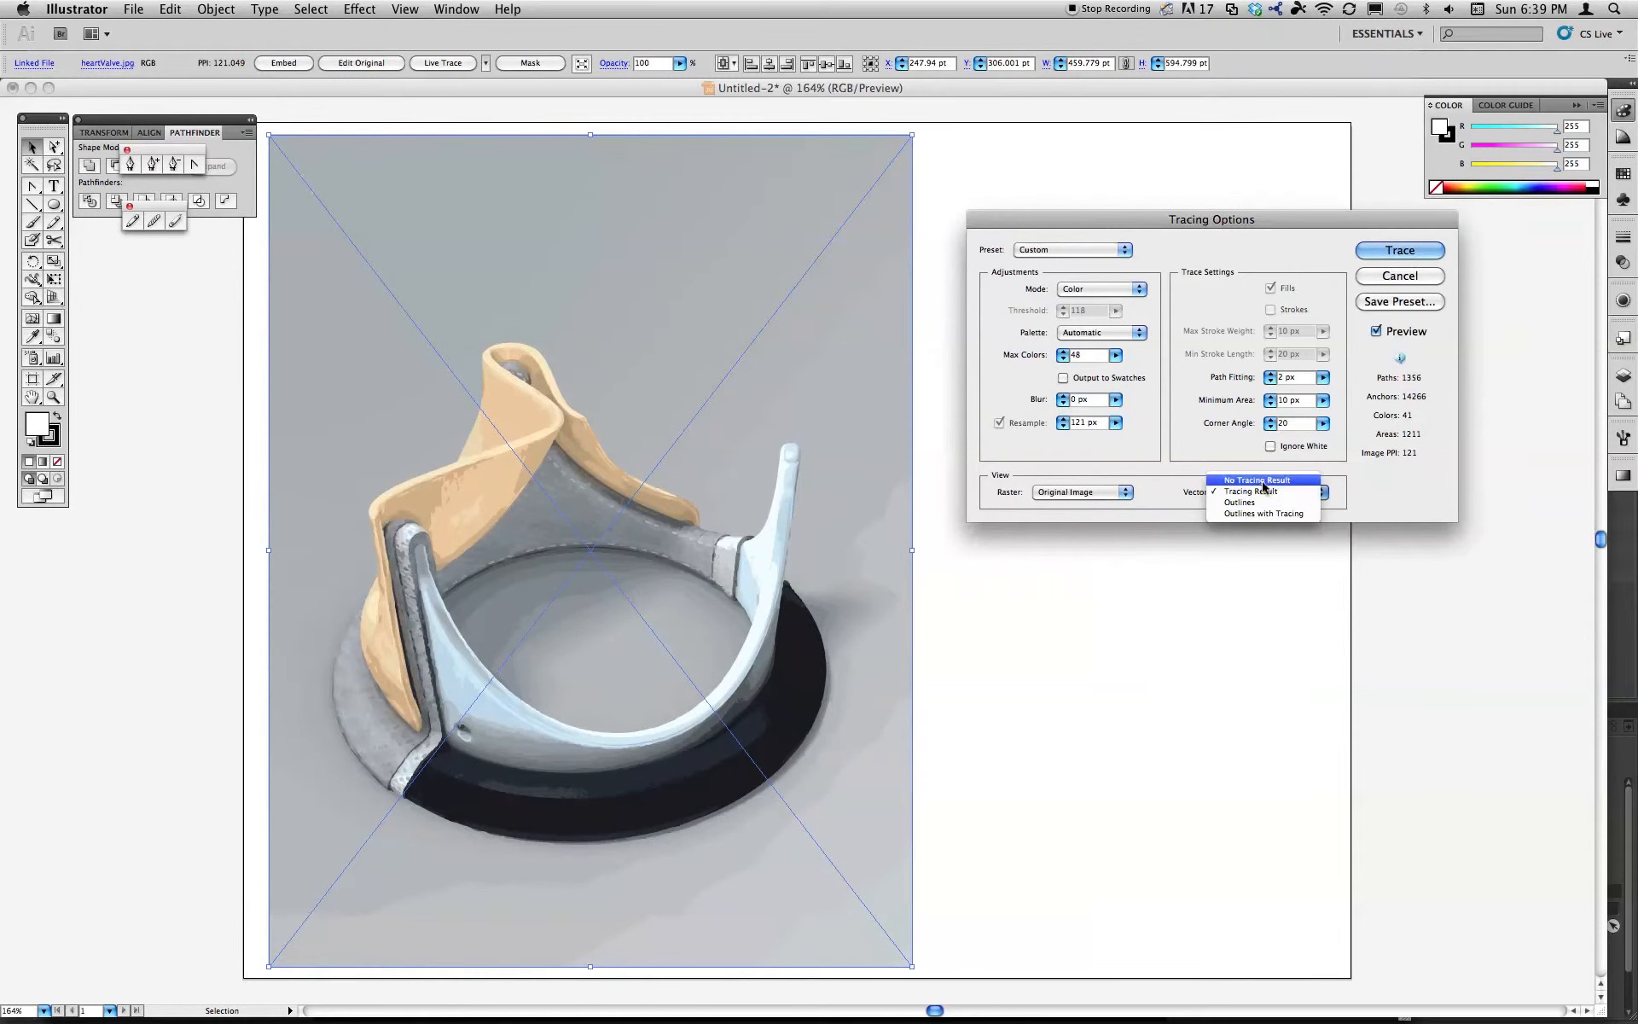
click(1229, 493)
click(1110, 492)
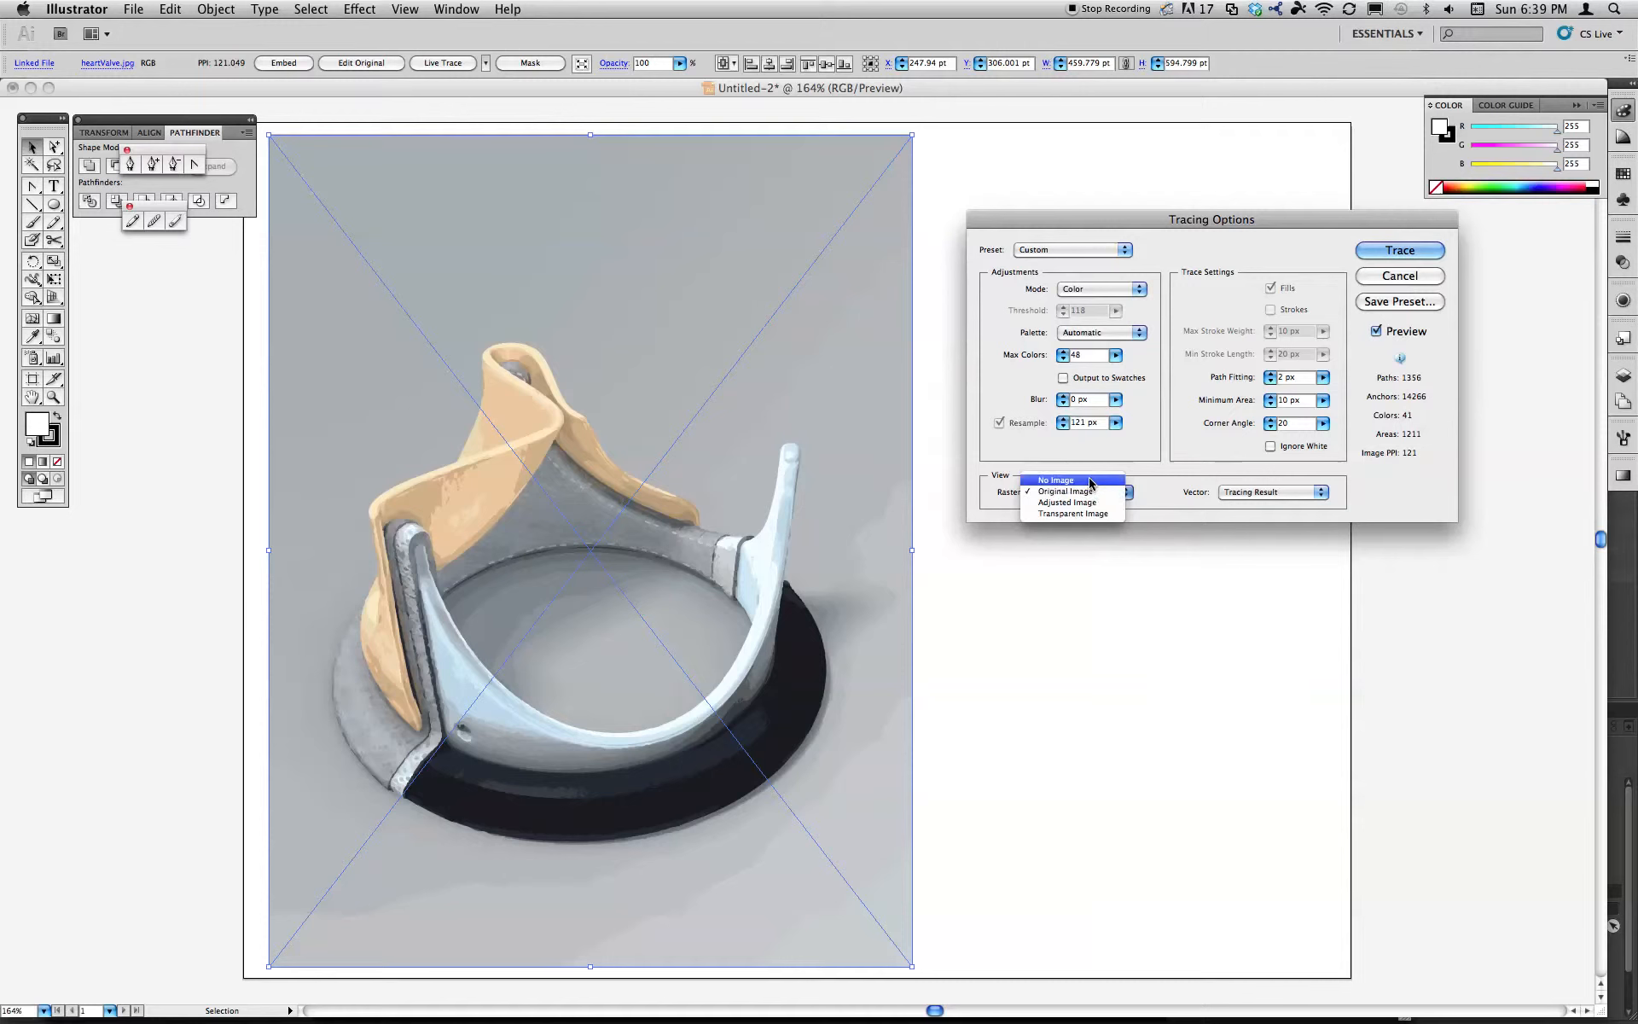
click(1115, 480)
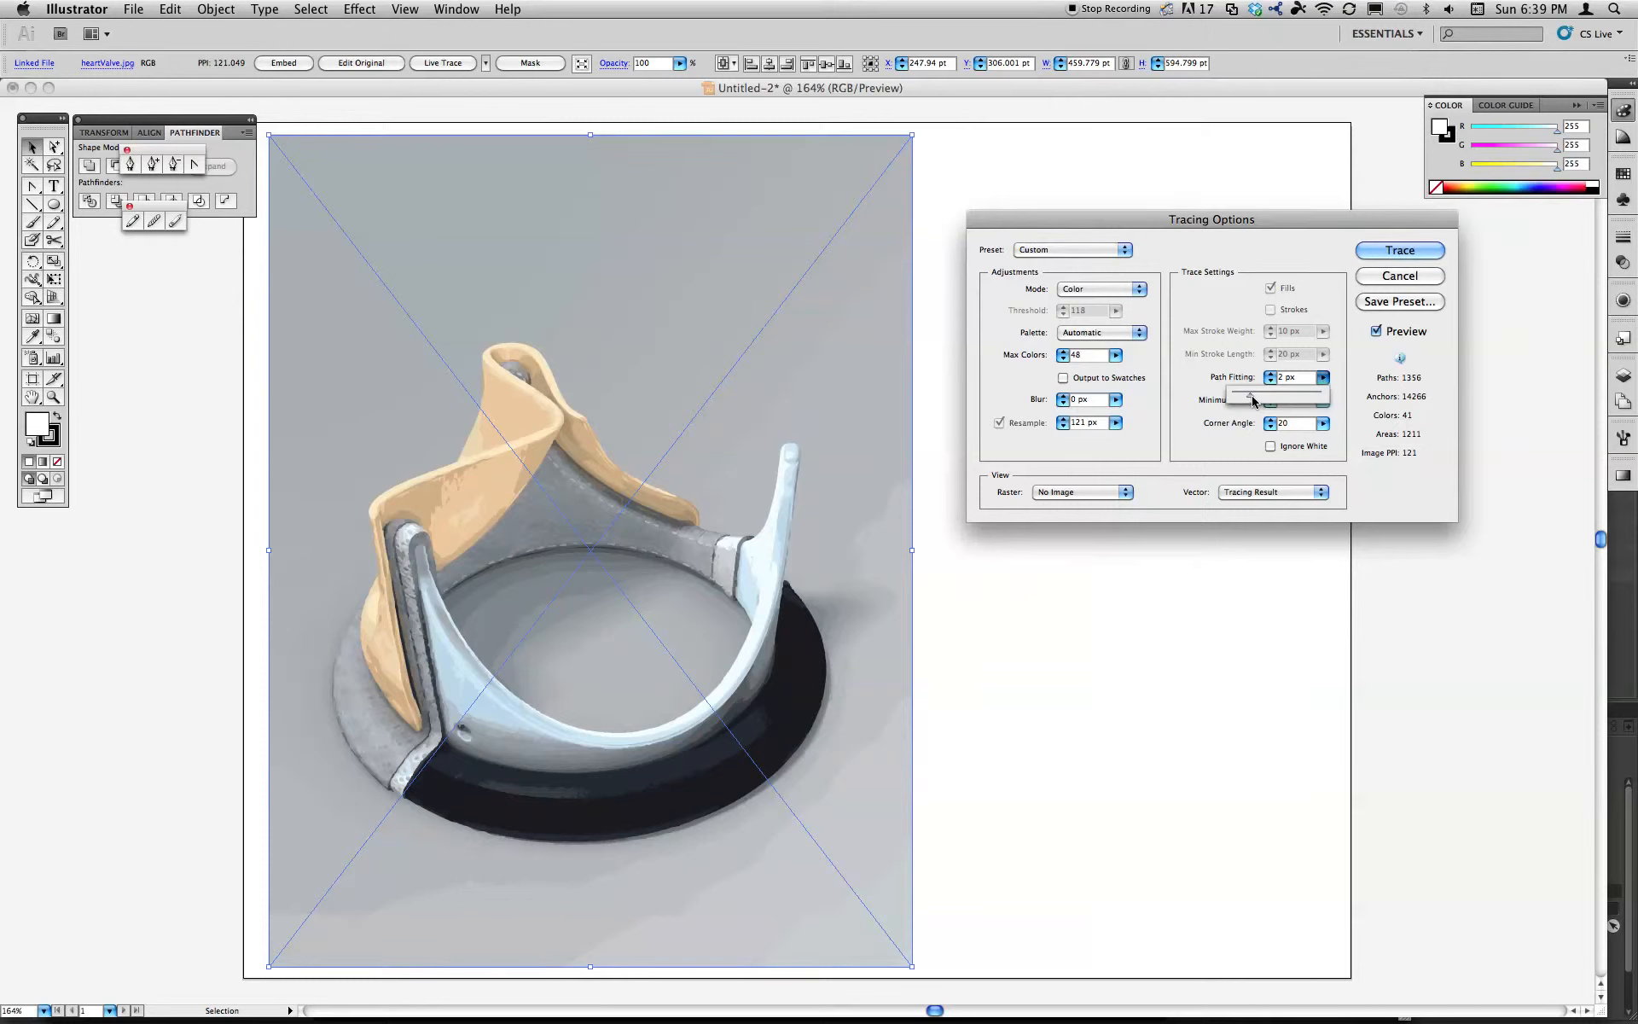
Try a path fitting of 4.1 px, lower the path fitting again and run the color trace
drag(1253, 397, 1261, 398)
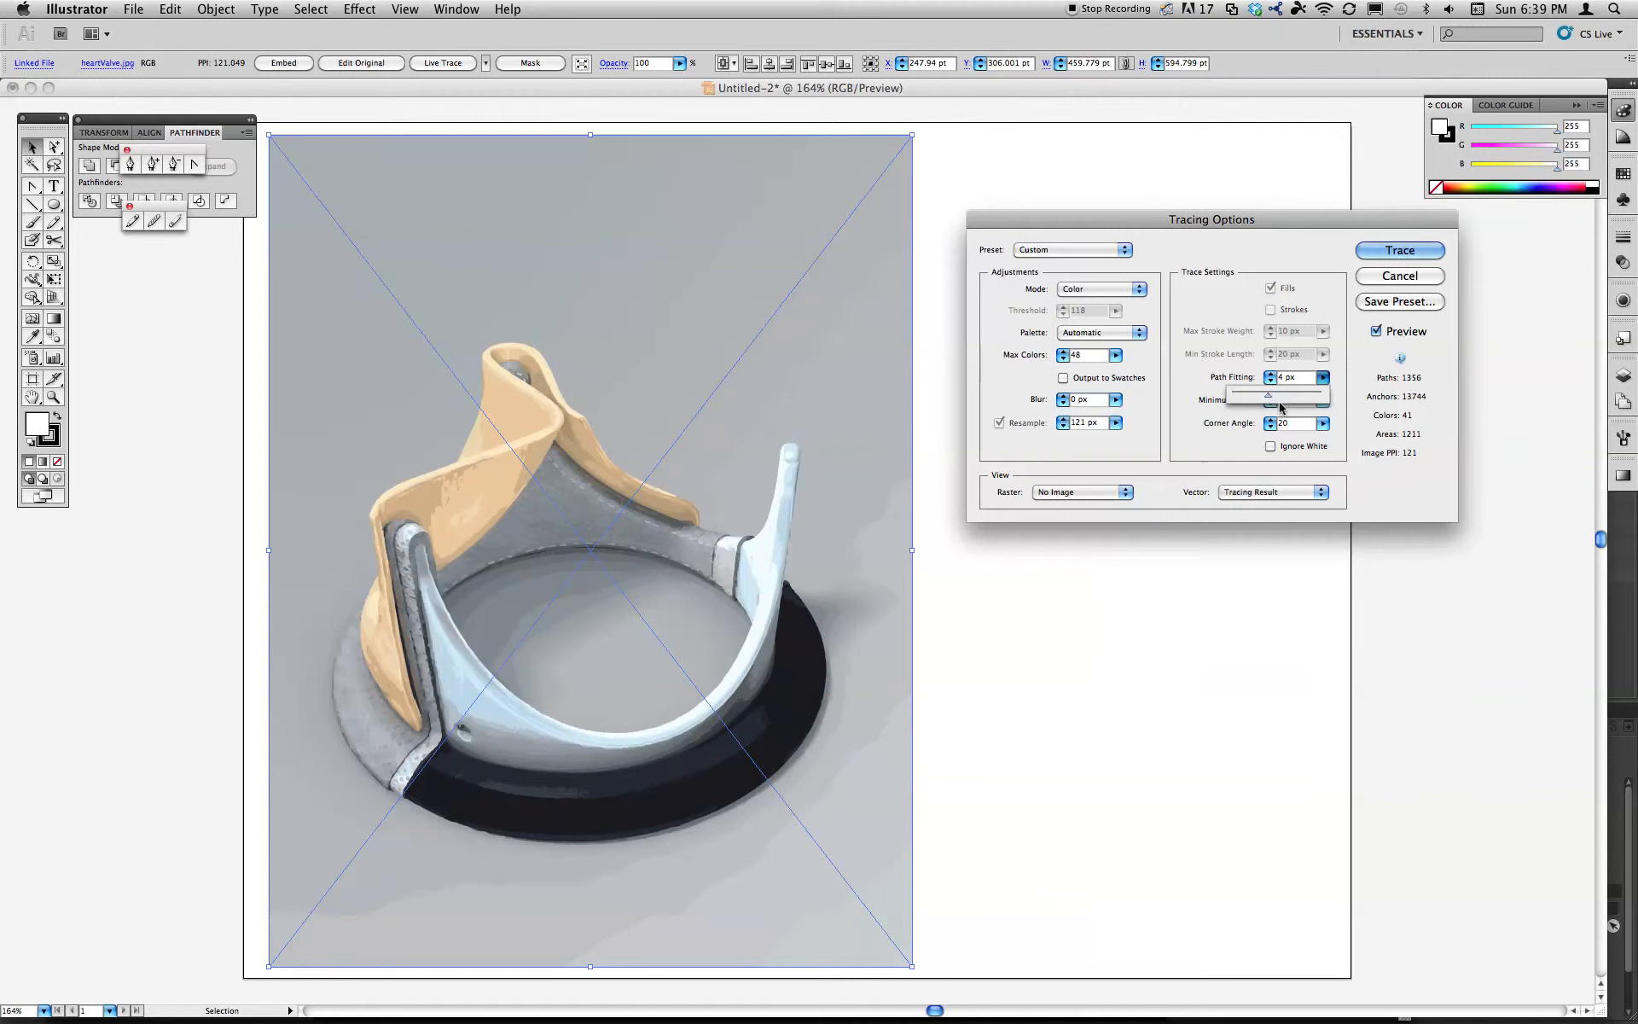
click(1197, 406)
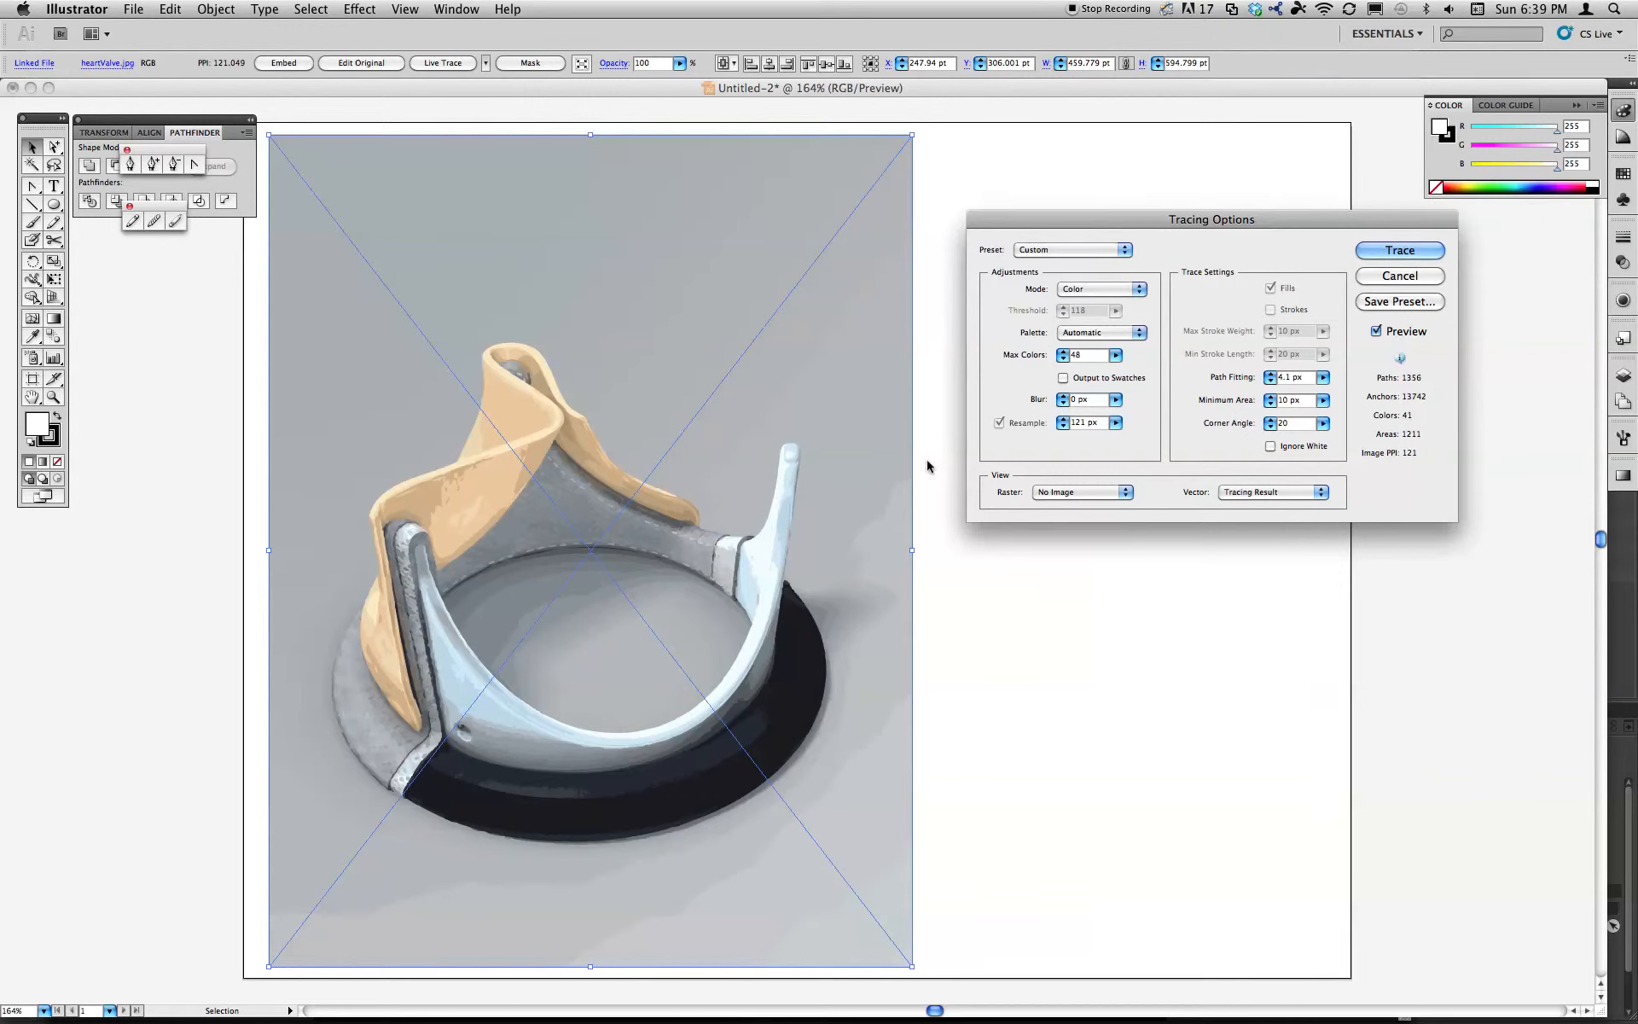
click(1323, 376)
drag(1285, 394, 1250, 399)
click(1404, 253)
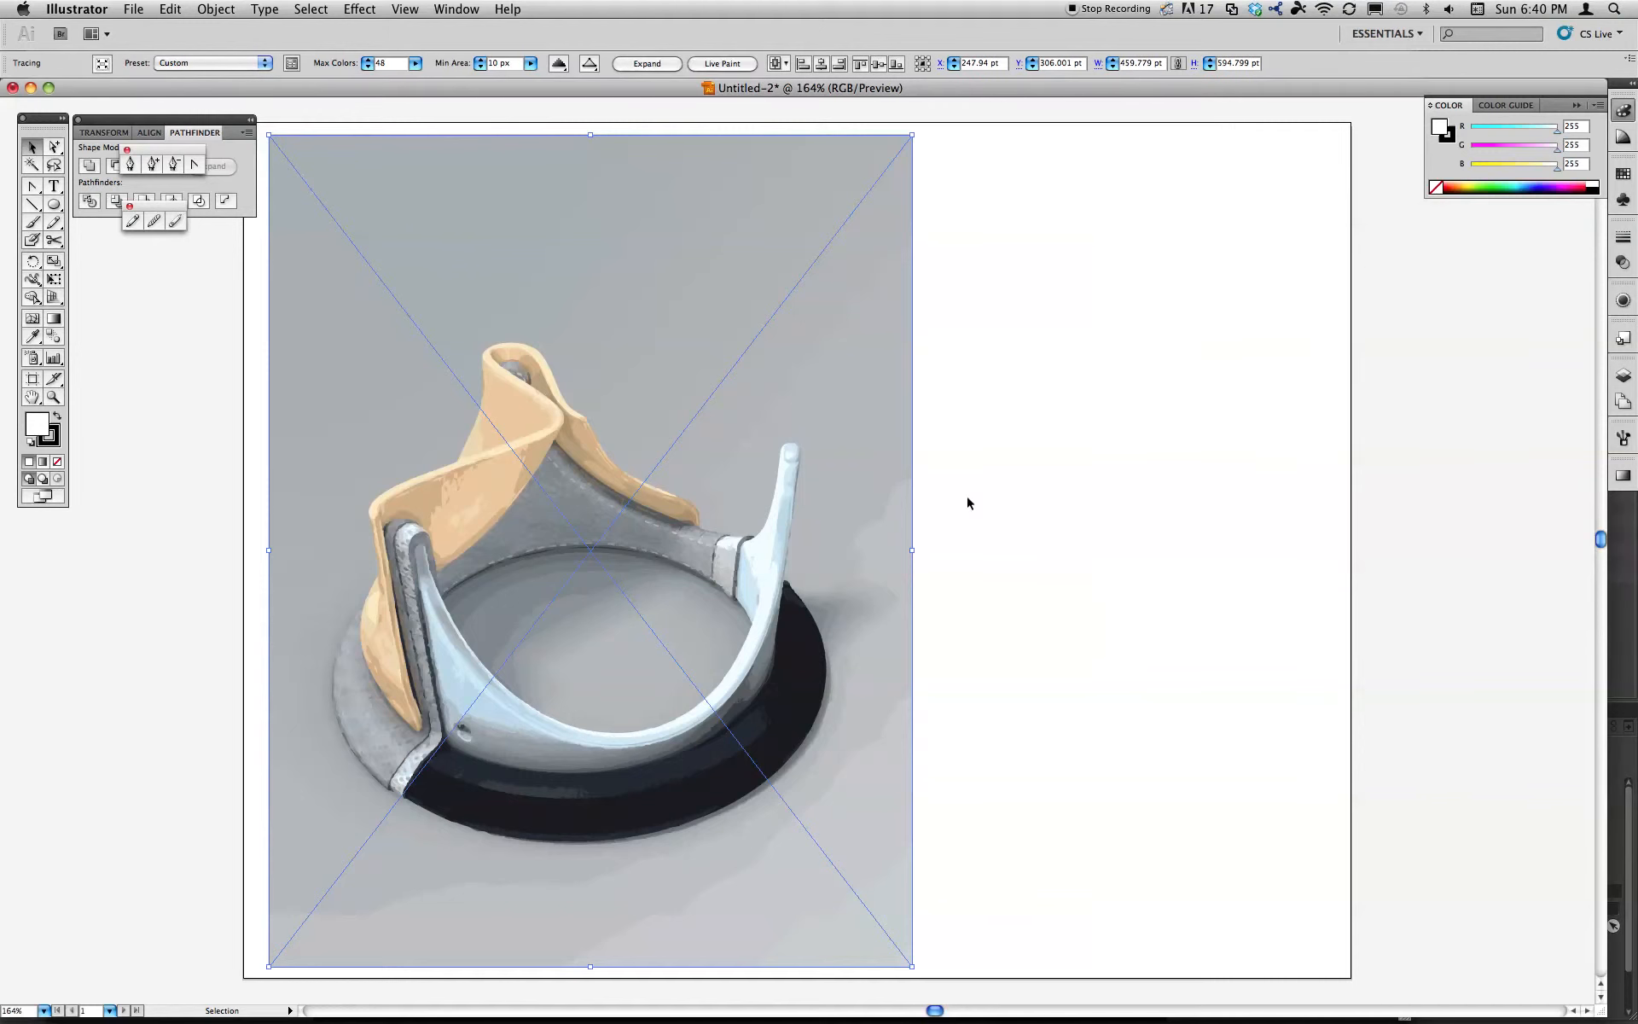
Check the traced image in outline view and shift it slightly left to about X 243 pt, Y 307 pt
click(981, 435)
click(572, 581)
drag(907, 375, 910, 376)
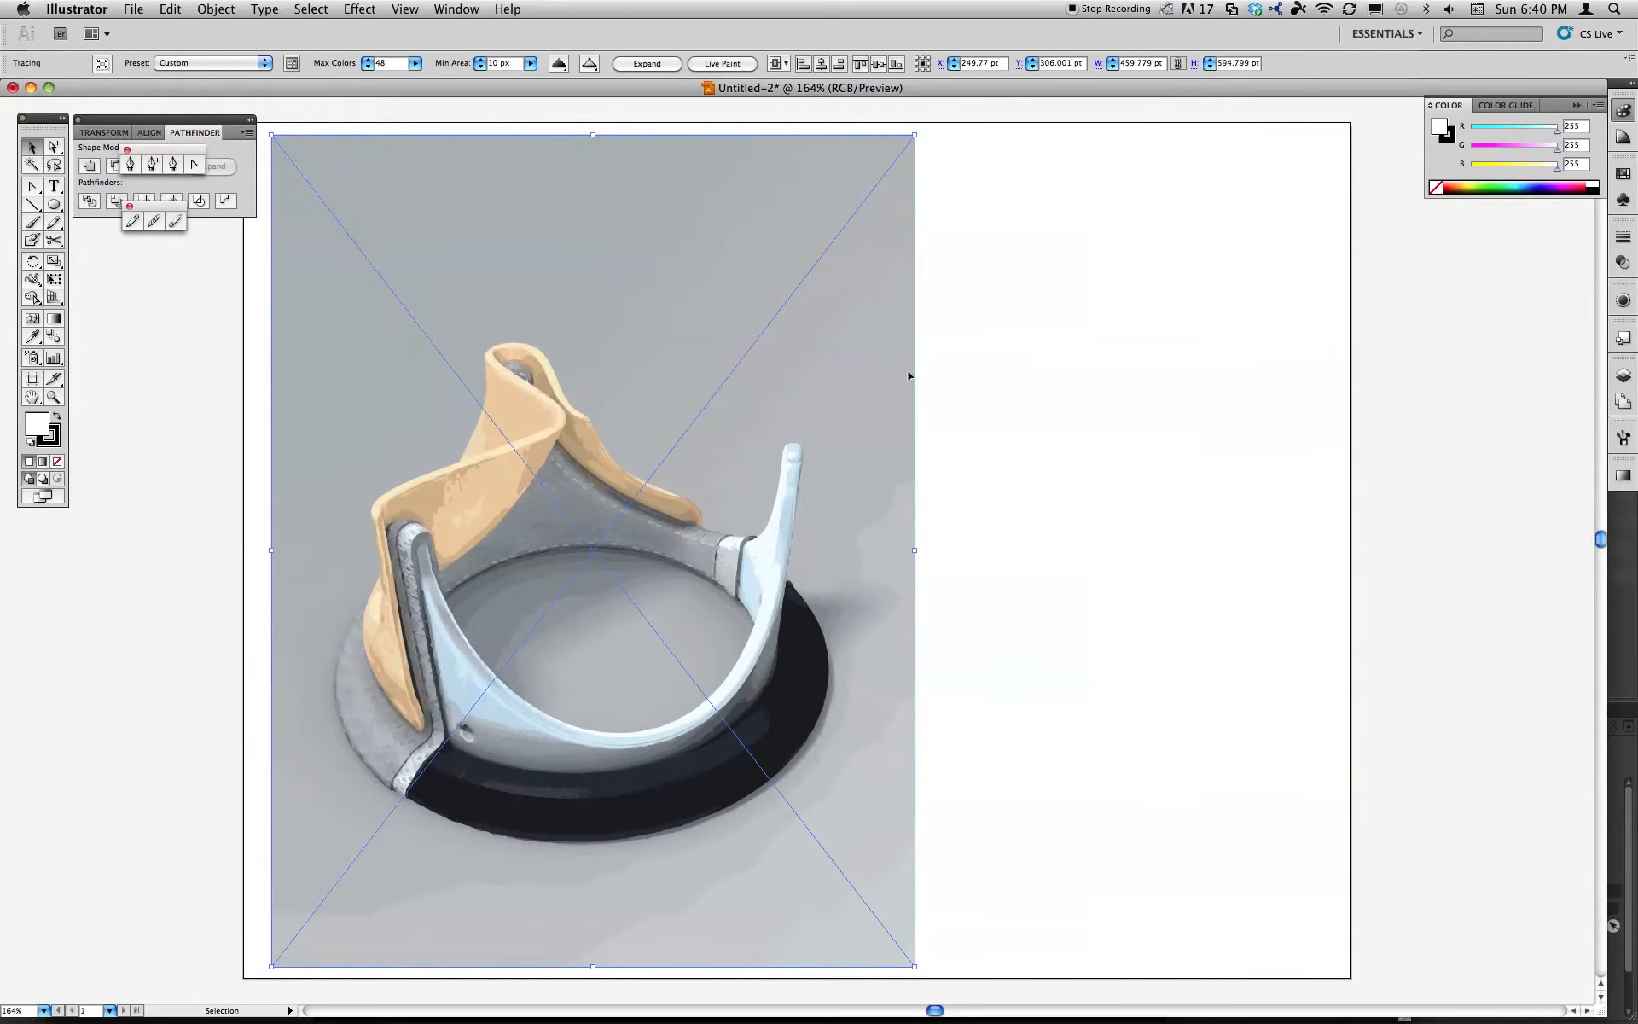
key(super+y)
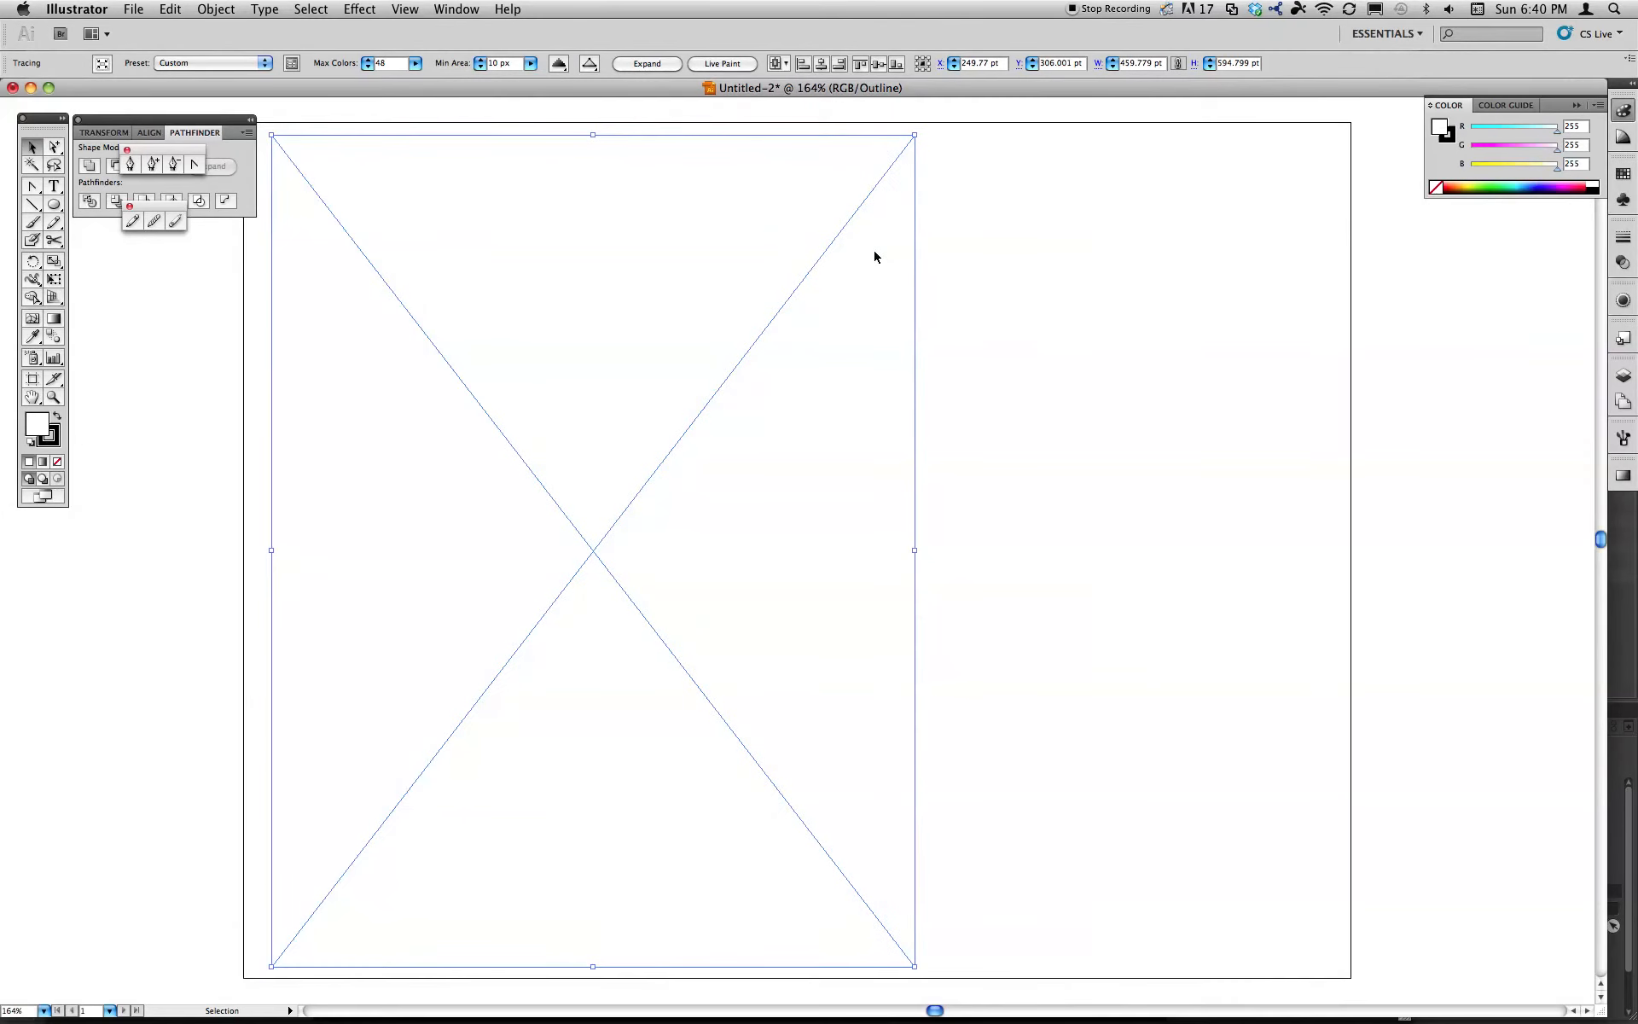
key(super+y)
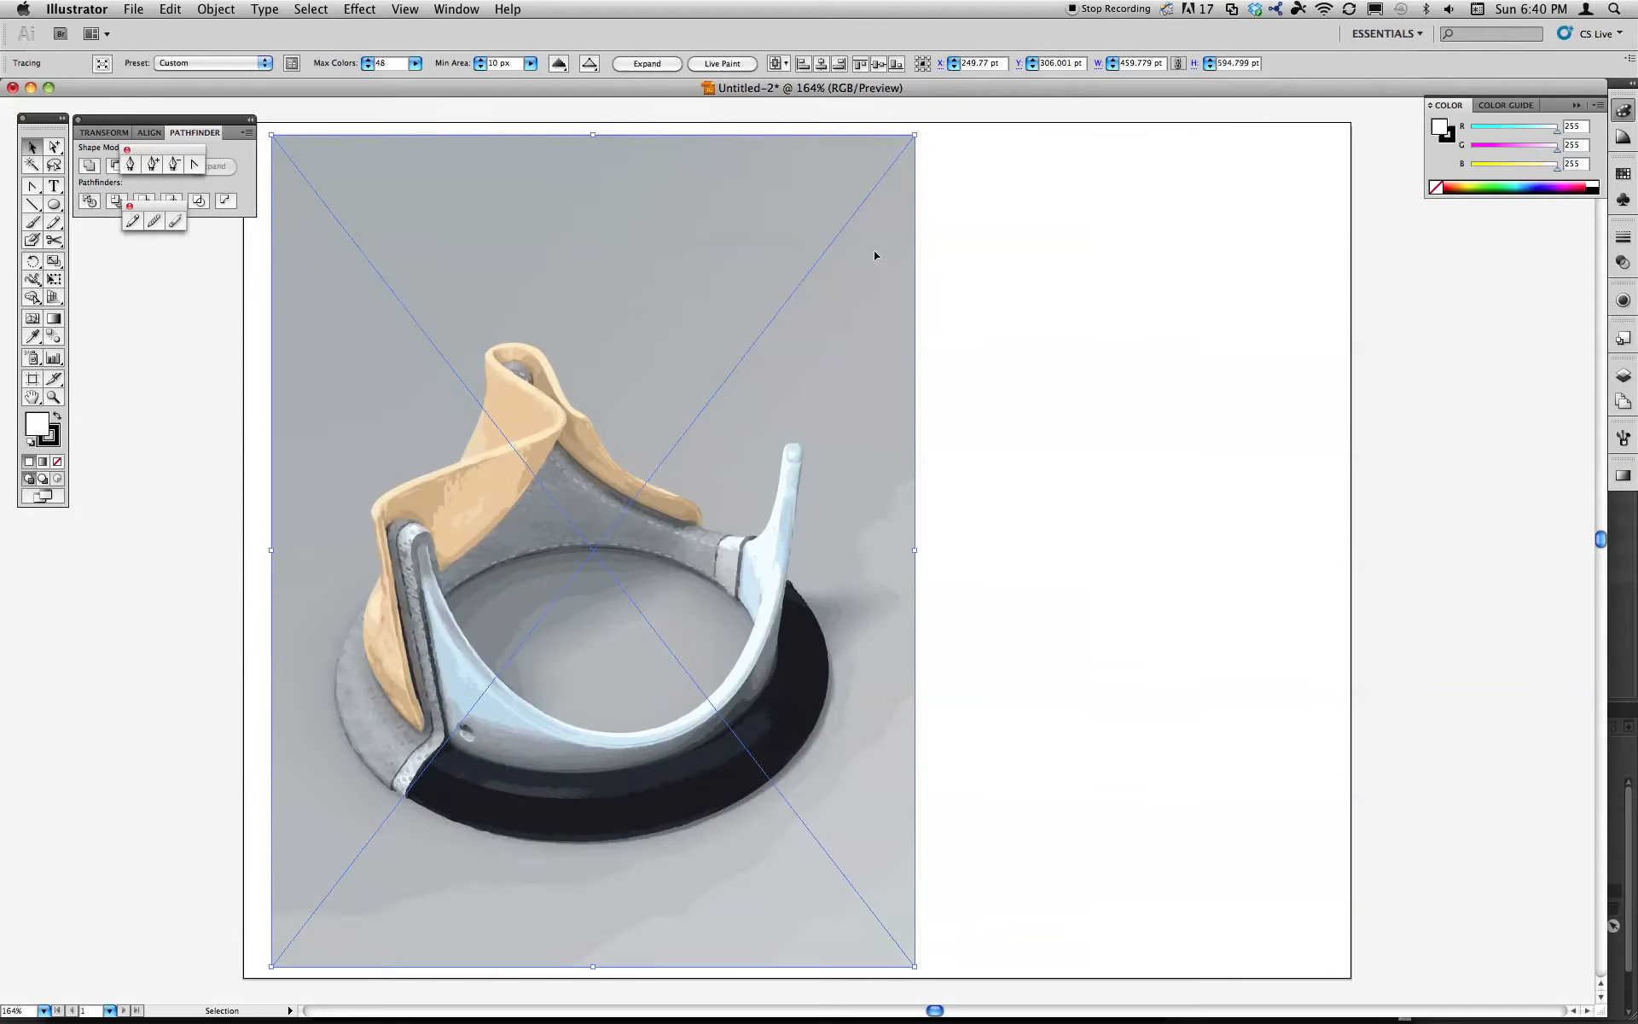
click(971, 417)
drag(814, 386, 750, 418)
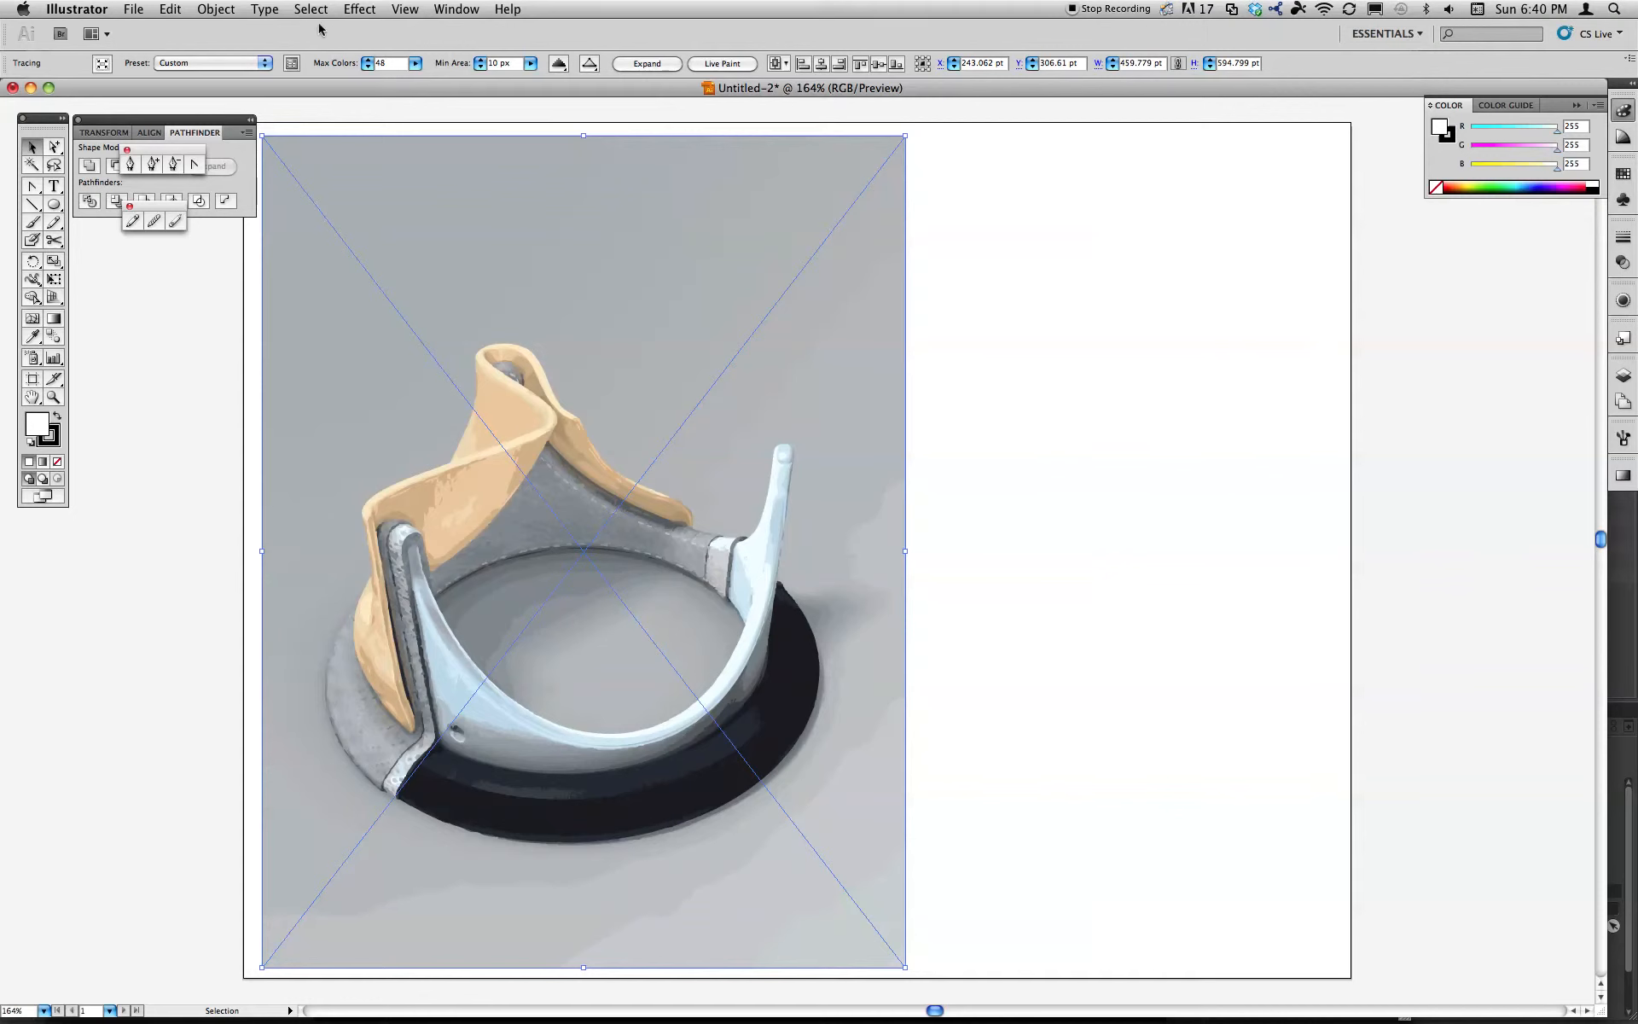
Expand the heart valve's color tracing into editable vector paths and deselect the artwork
click(216, 9)
mouse_move(275, 413)
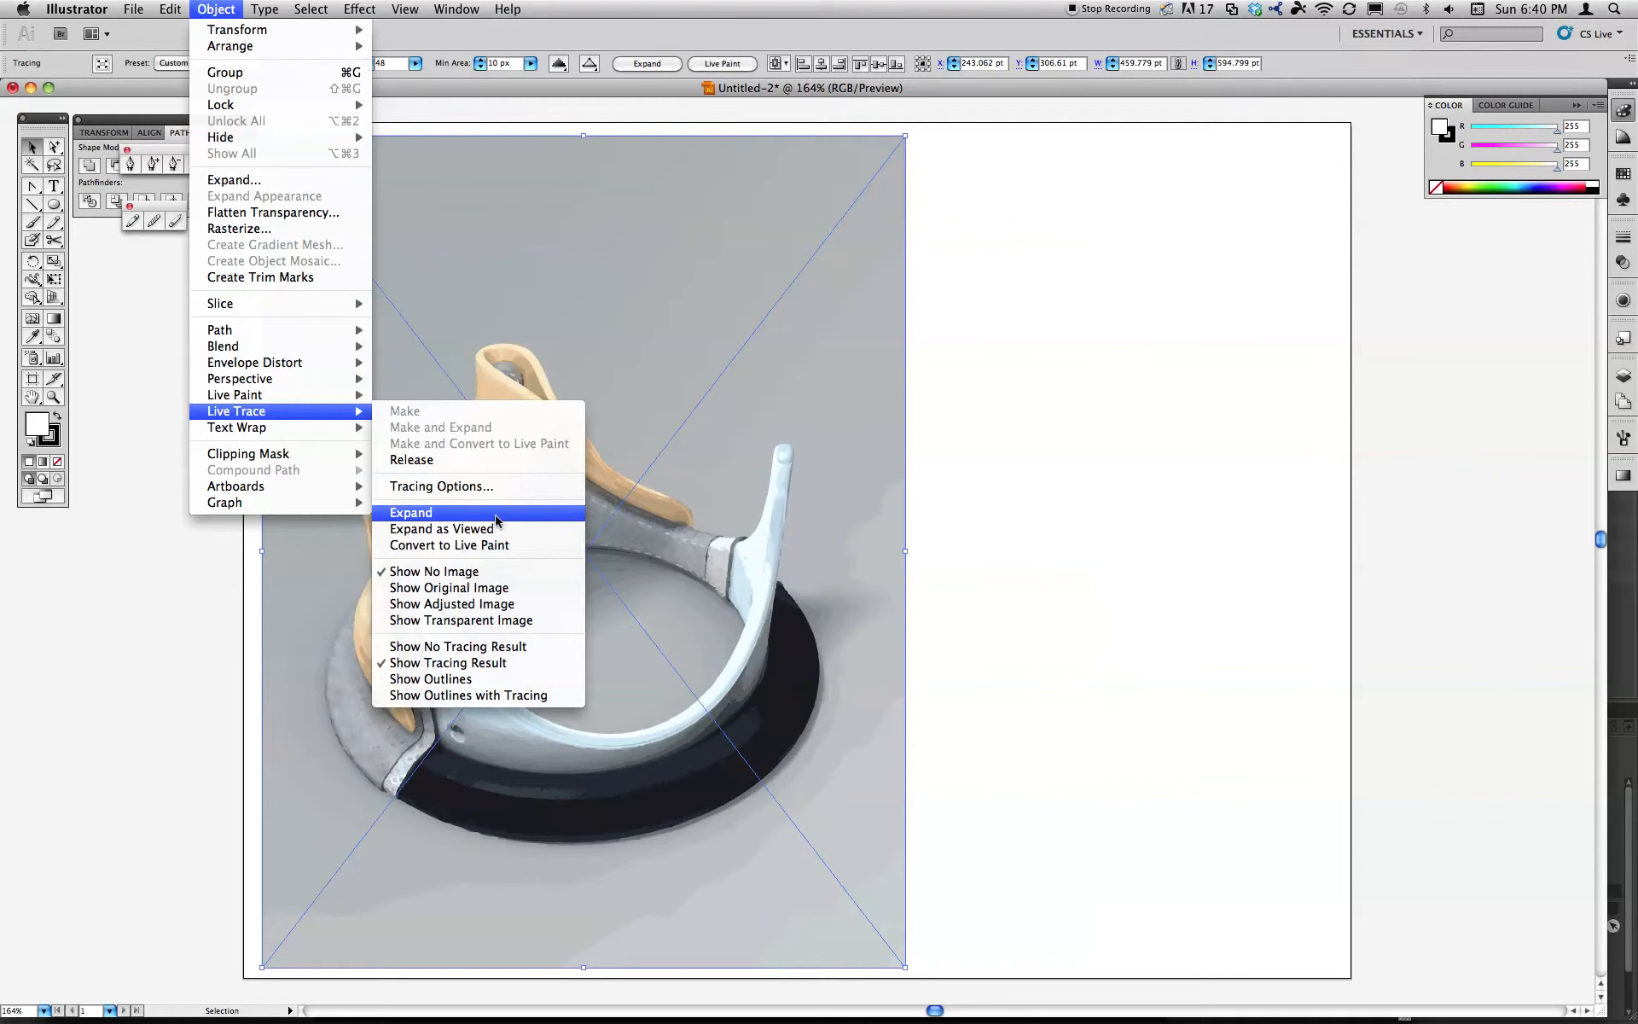
click(496, 513)
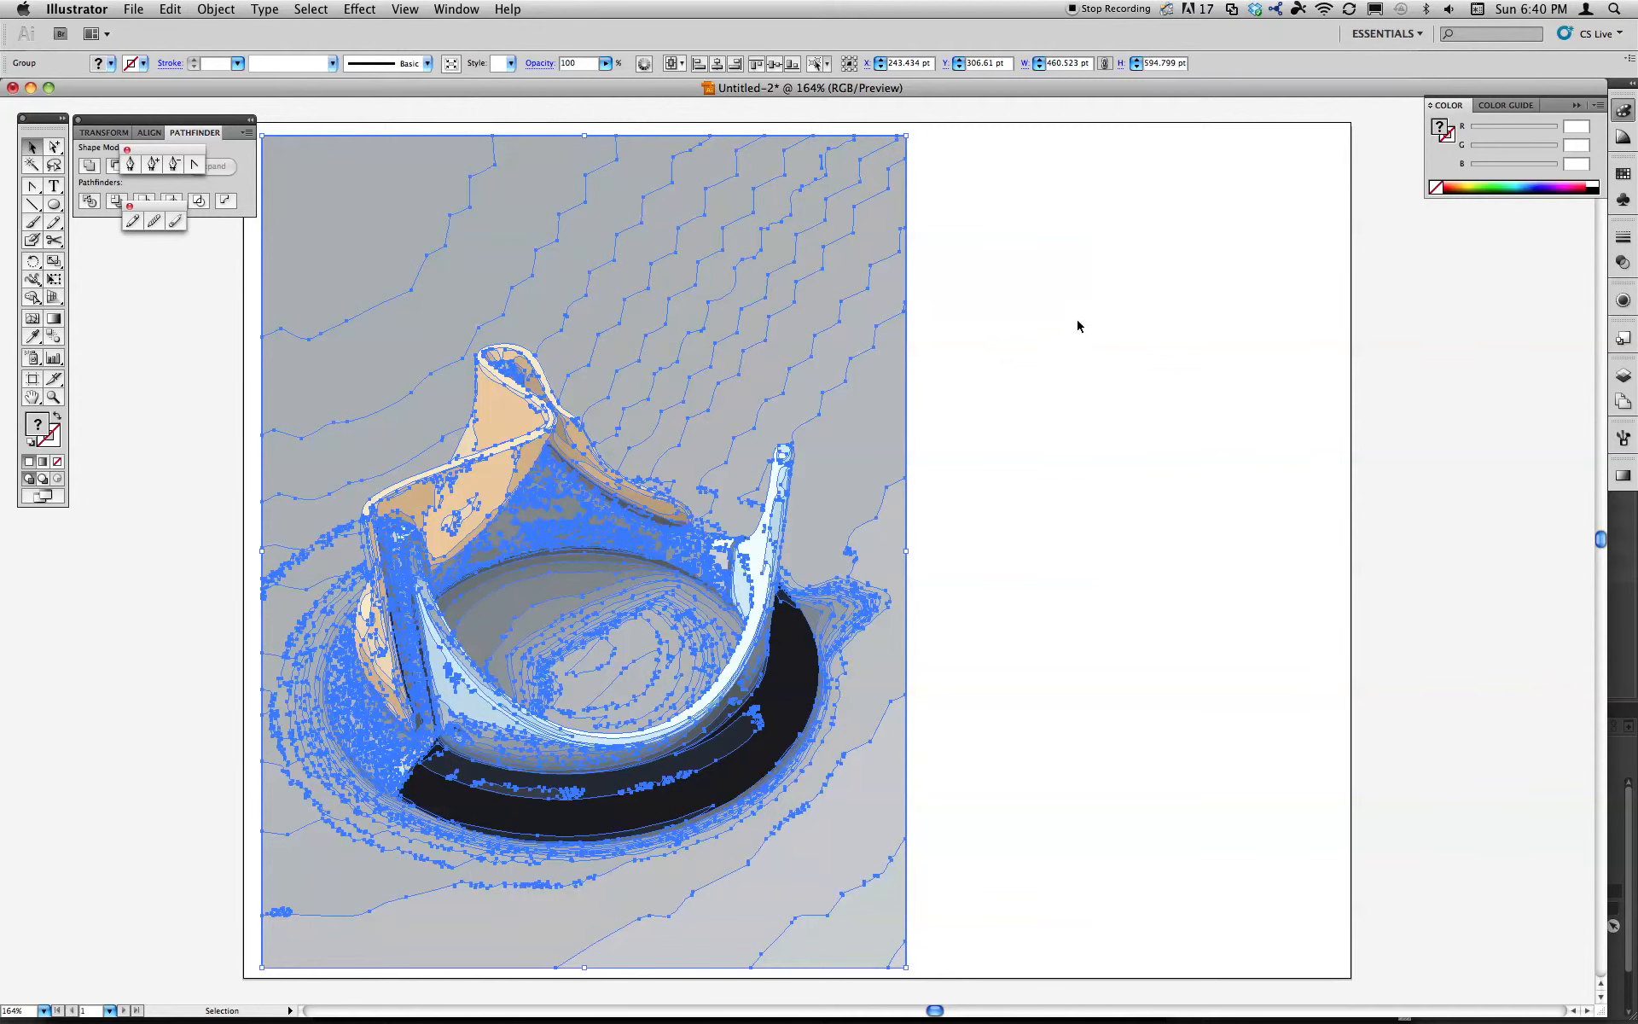
click(1057, 343)
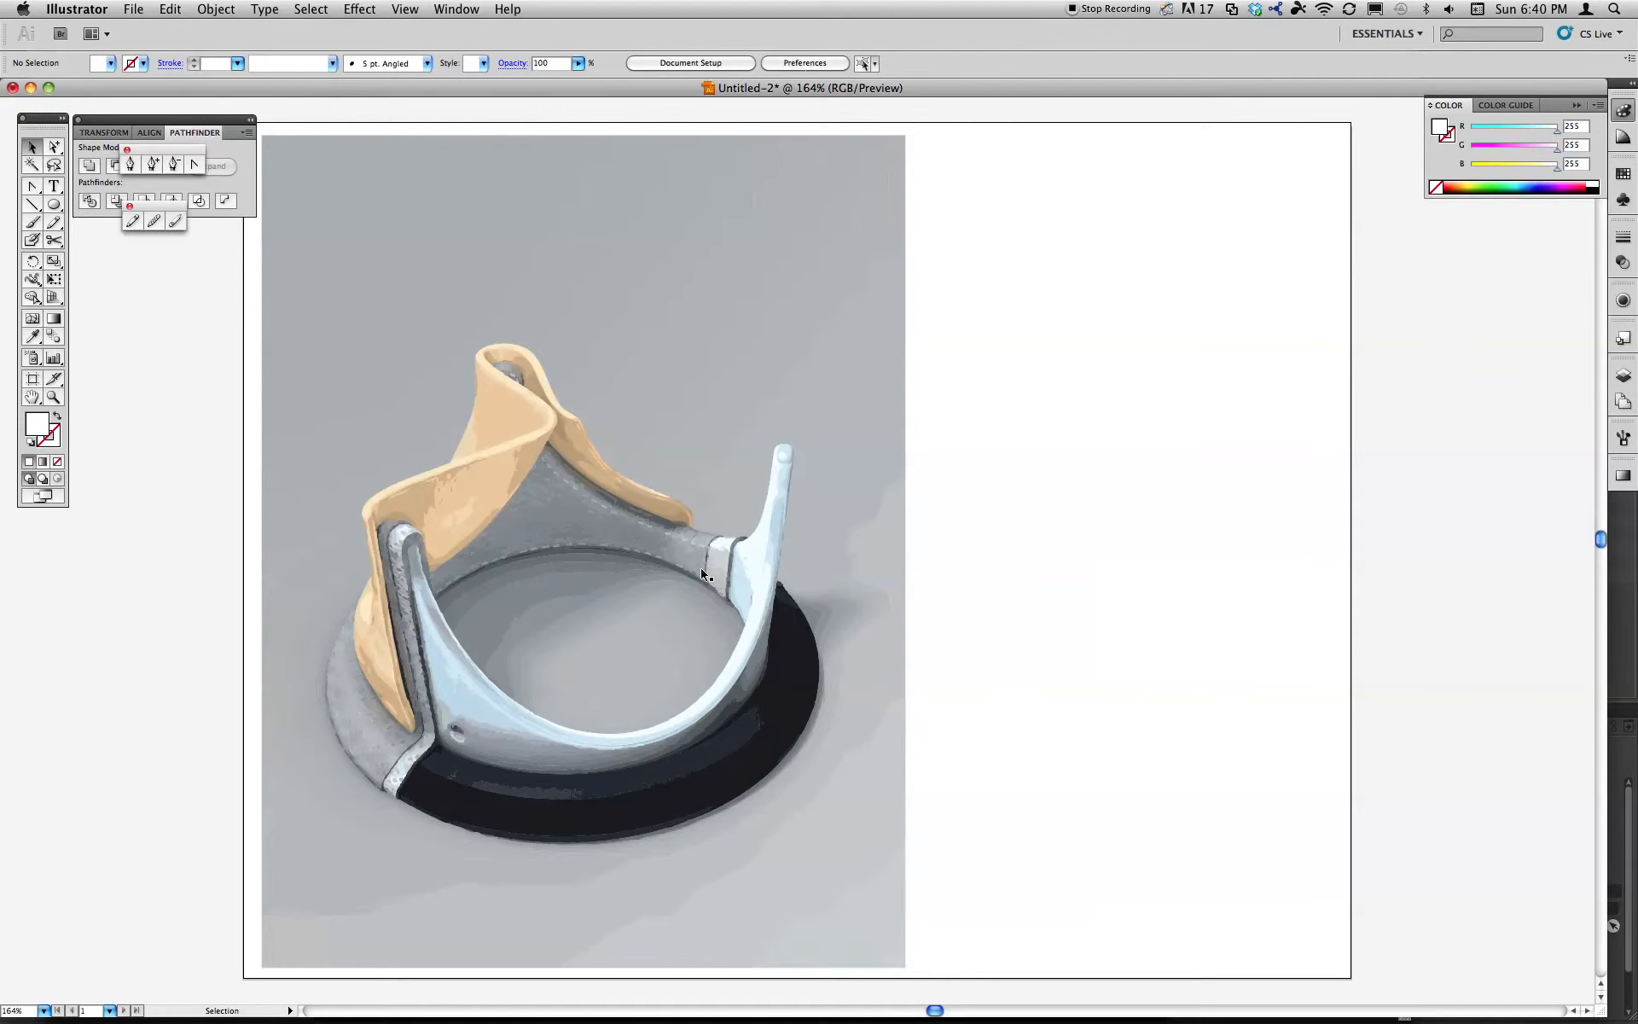
Examine the expanded valve paths in outline view and the color shapes up close in preview
key(super+y)
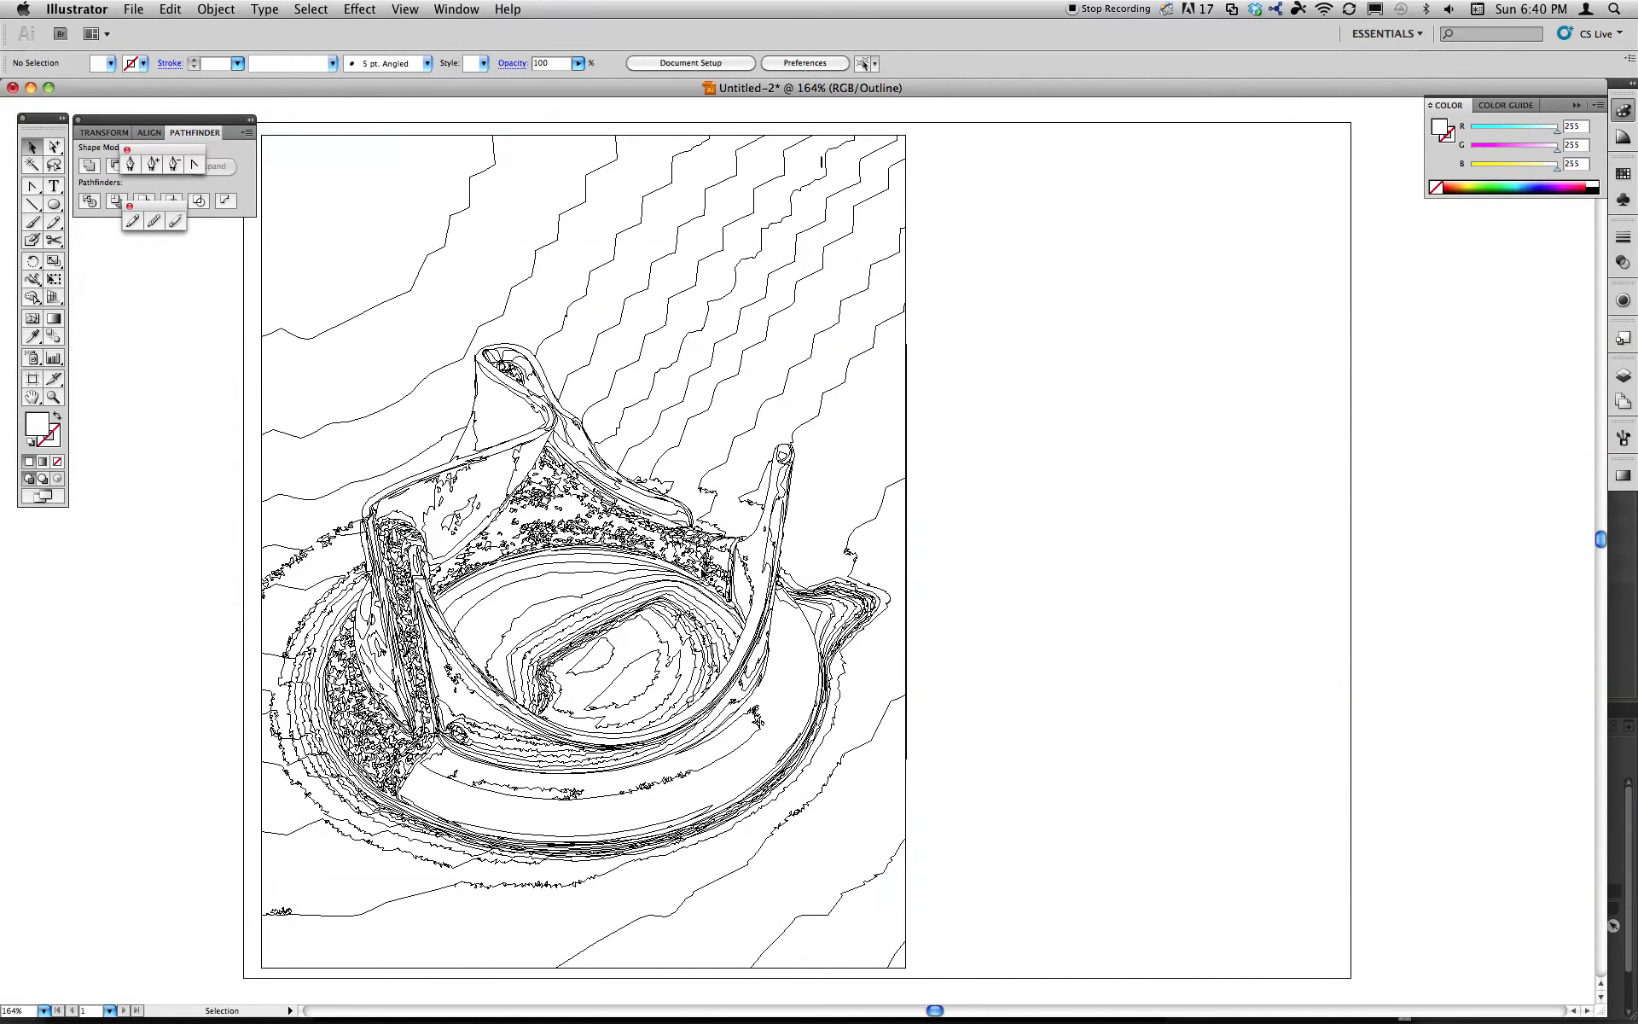
key(super+equal)
key(super+equal)
key(super+equal)
key(super+equal)
drag(466, 627, 930, 408)
key(super+y)
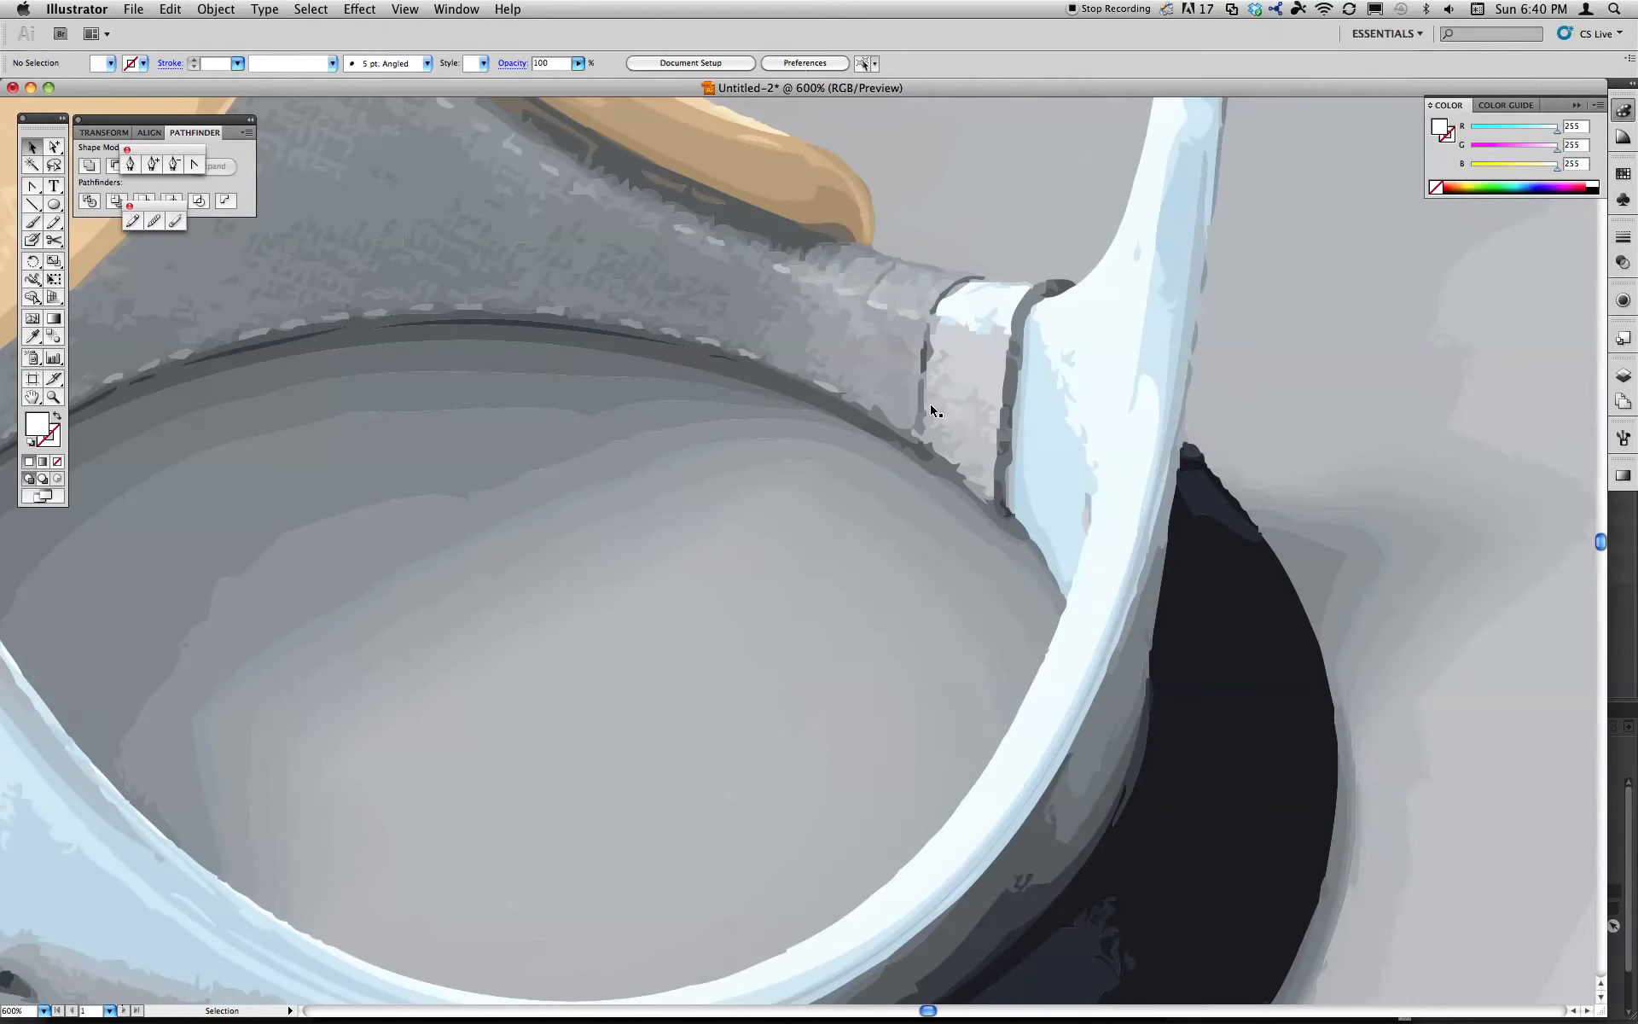
mouse_move(619, 292)
mouse_down()
mouse_move(801, 457)
mouse_move(1083, 464)
mouse_move(976, 325)
mouse_move(987, 384)
mouse_move(955, 93)
mouse_up()
drag(967, 348, 913, 282)
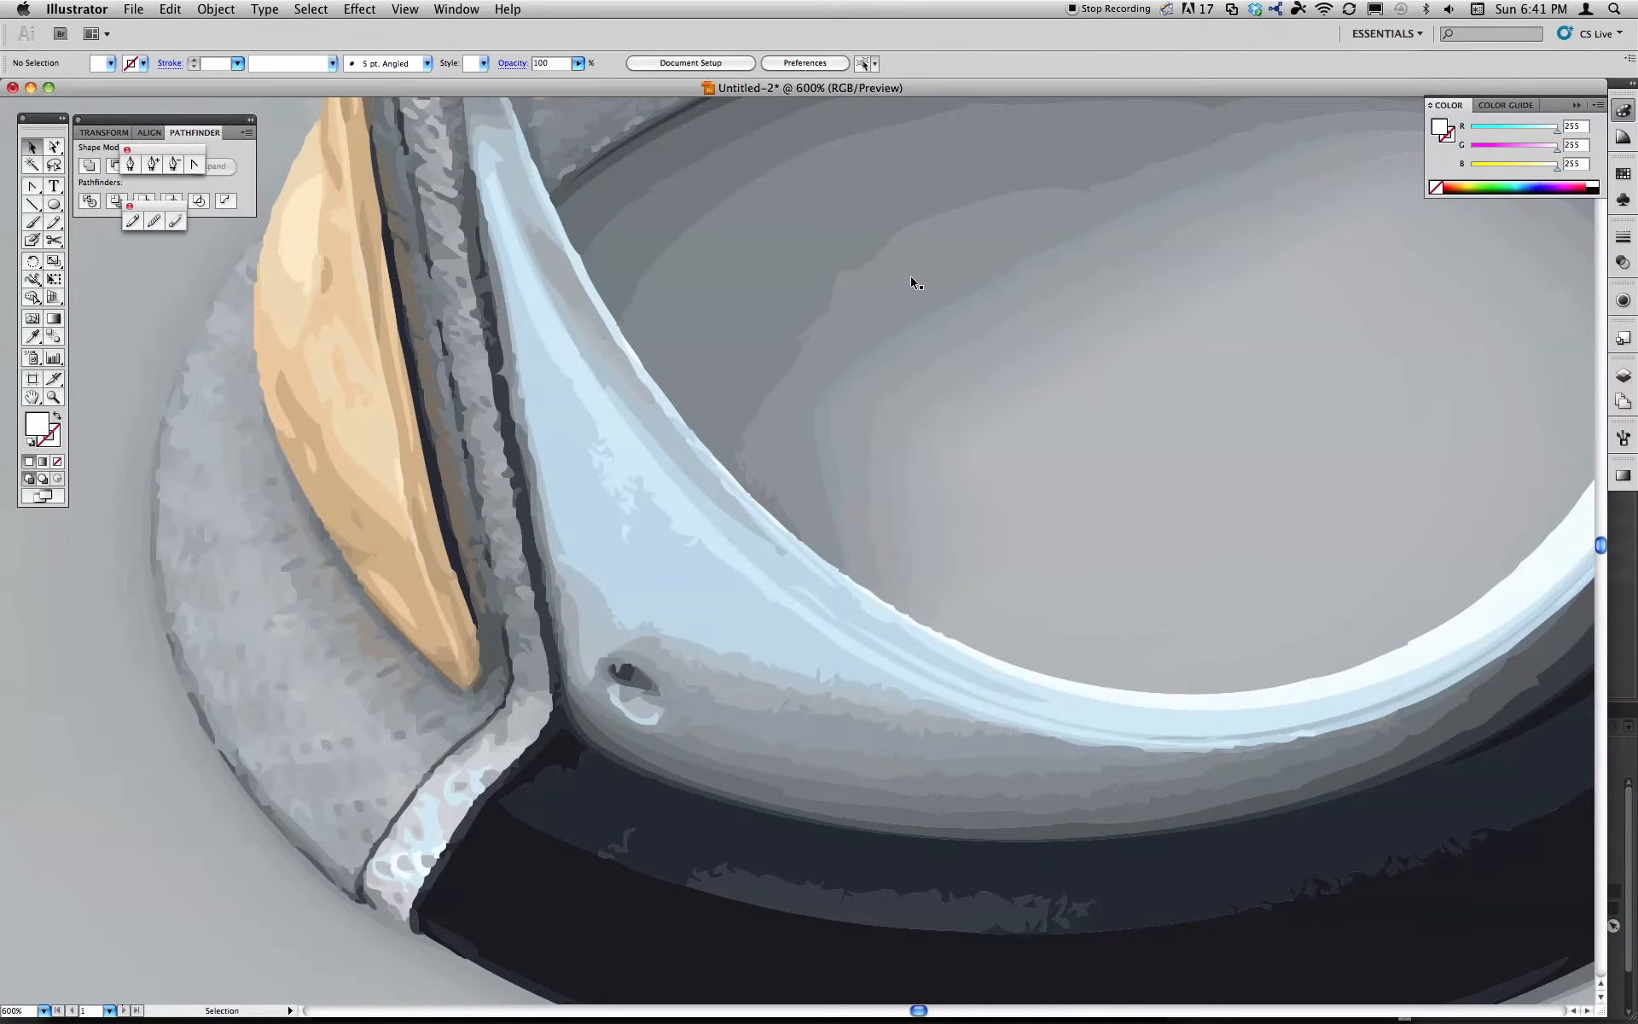
key(super+minus)
key(super+minus)
key(super+minus)
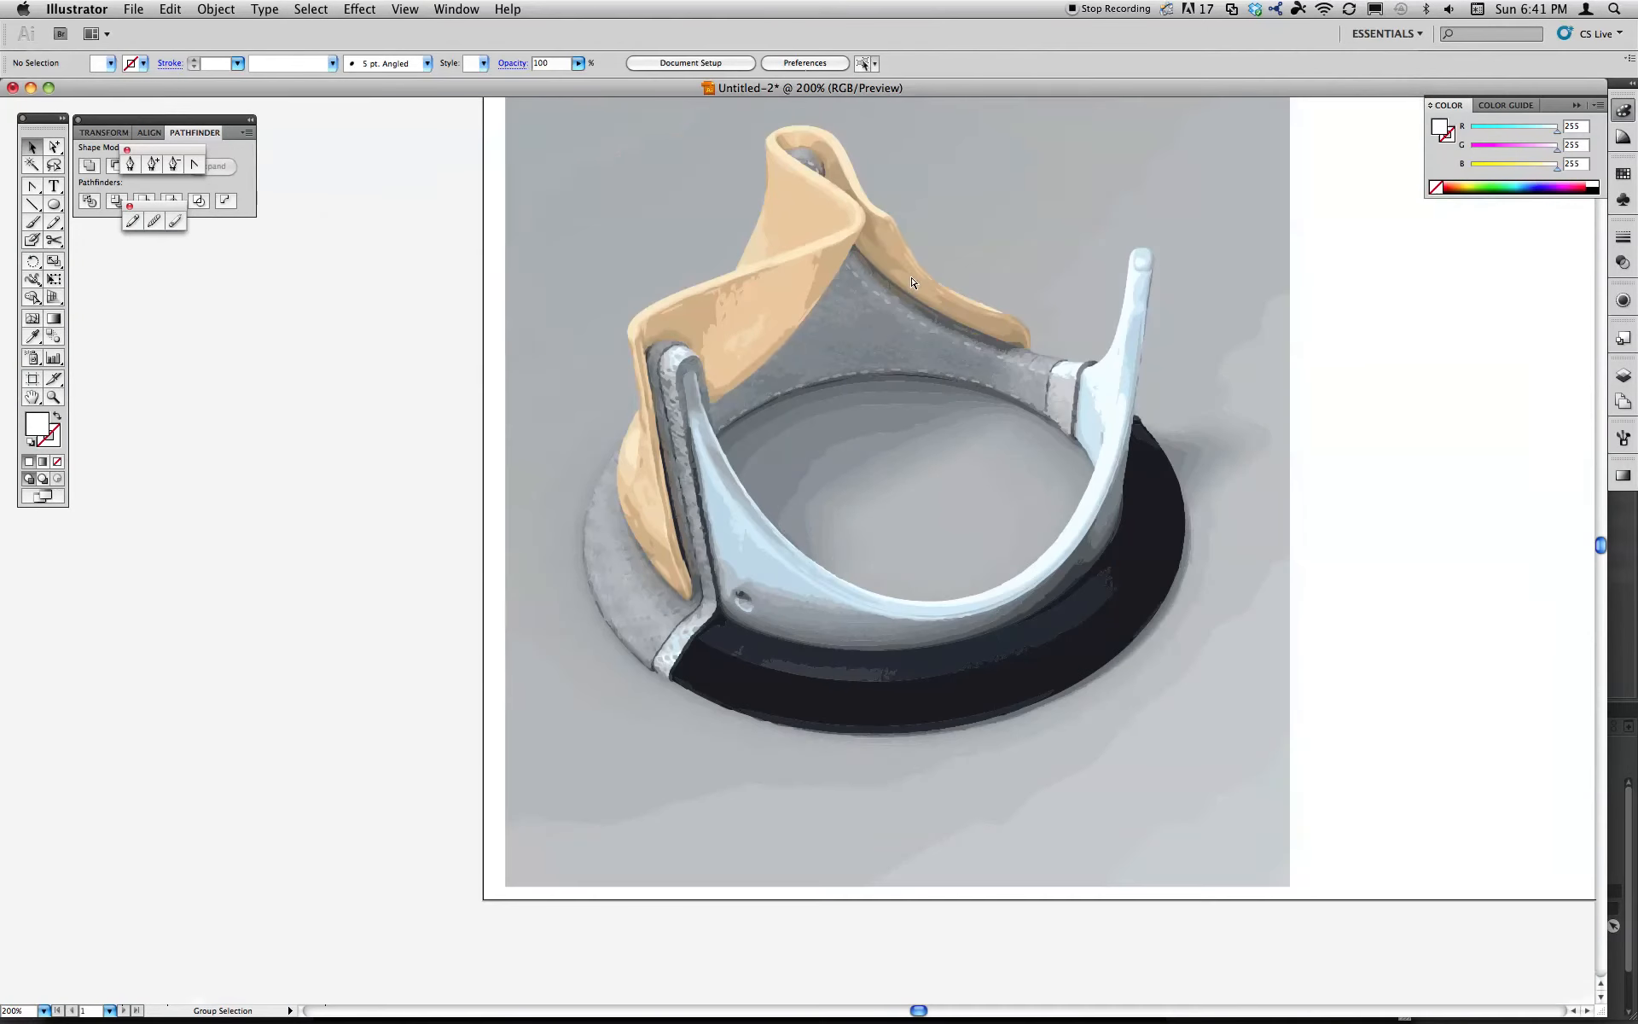
Start placing another image and browse the DROBO1 drive through Client_Projects and Armada to the clamp illustrations folder
drag(903, 267, 598, 389)
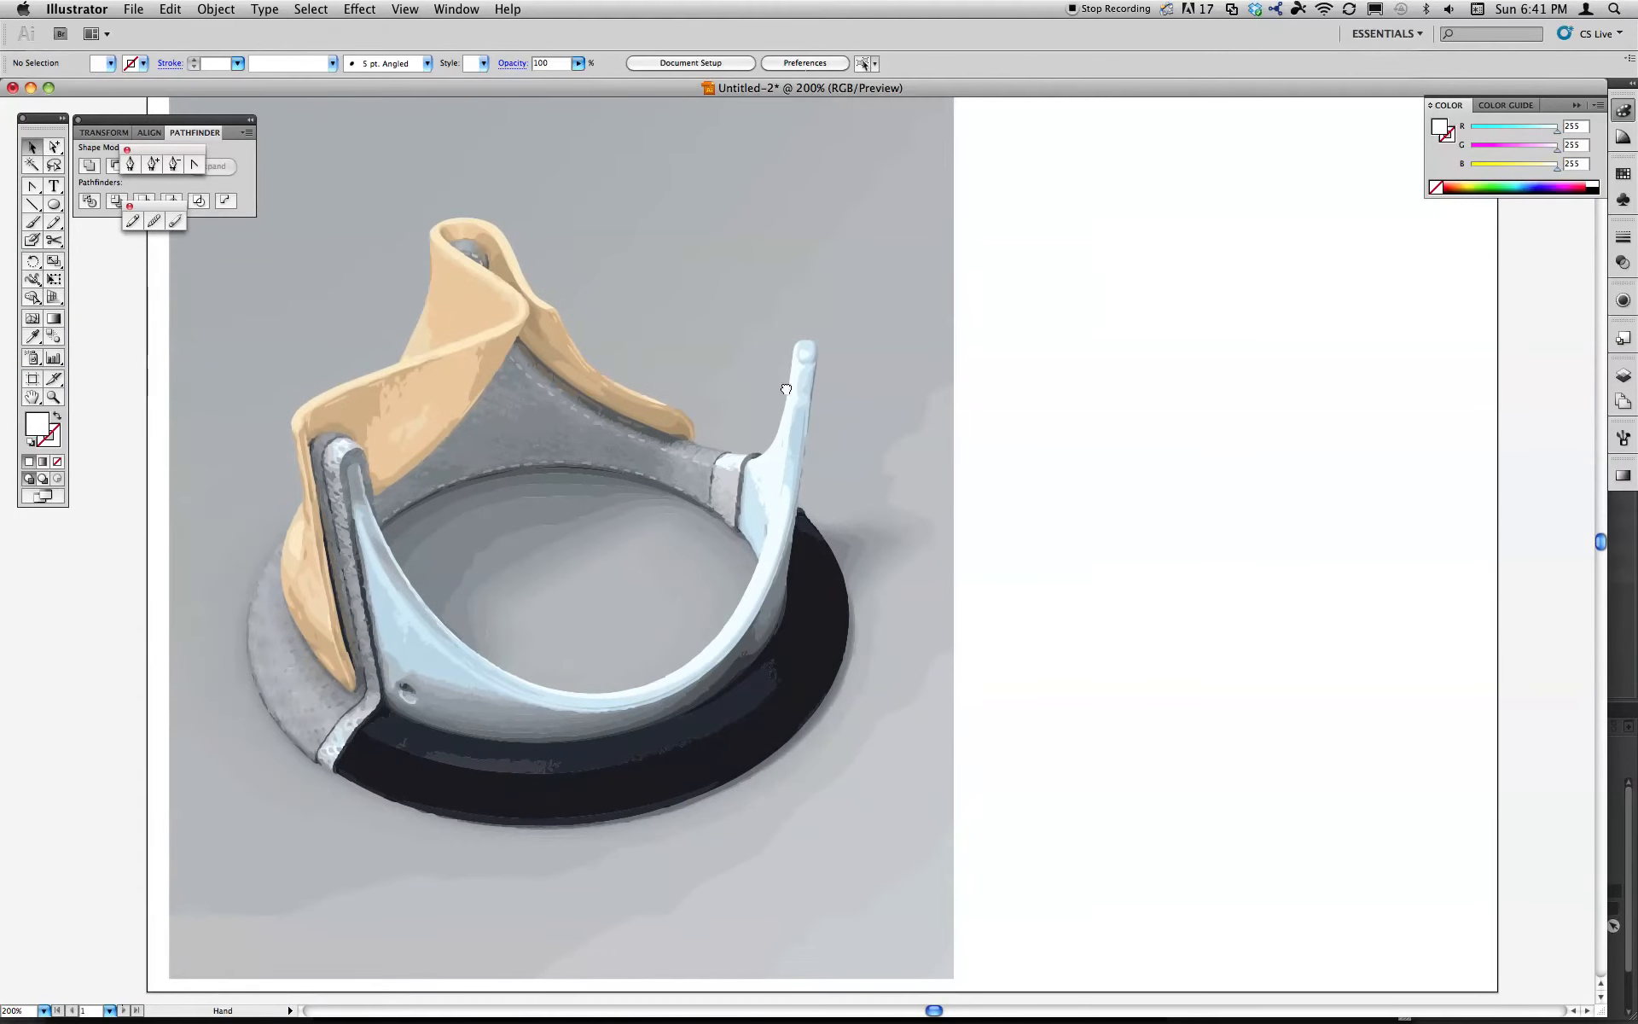
drag(765, 369, 586, 372)
click(134, 8)
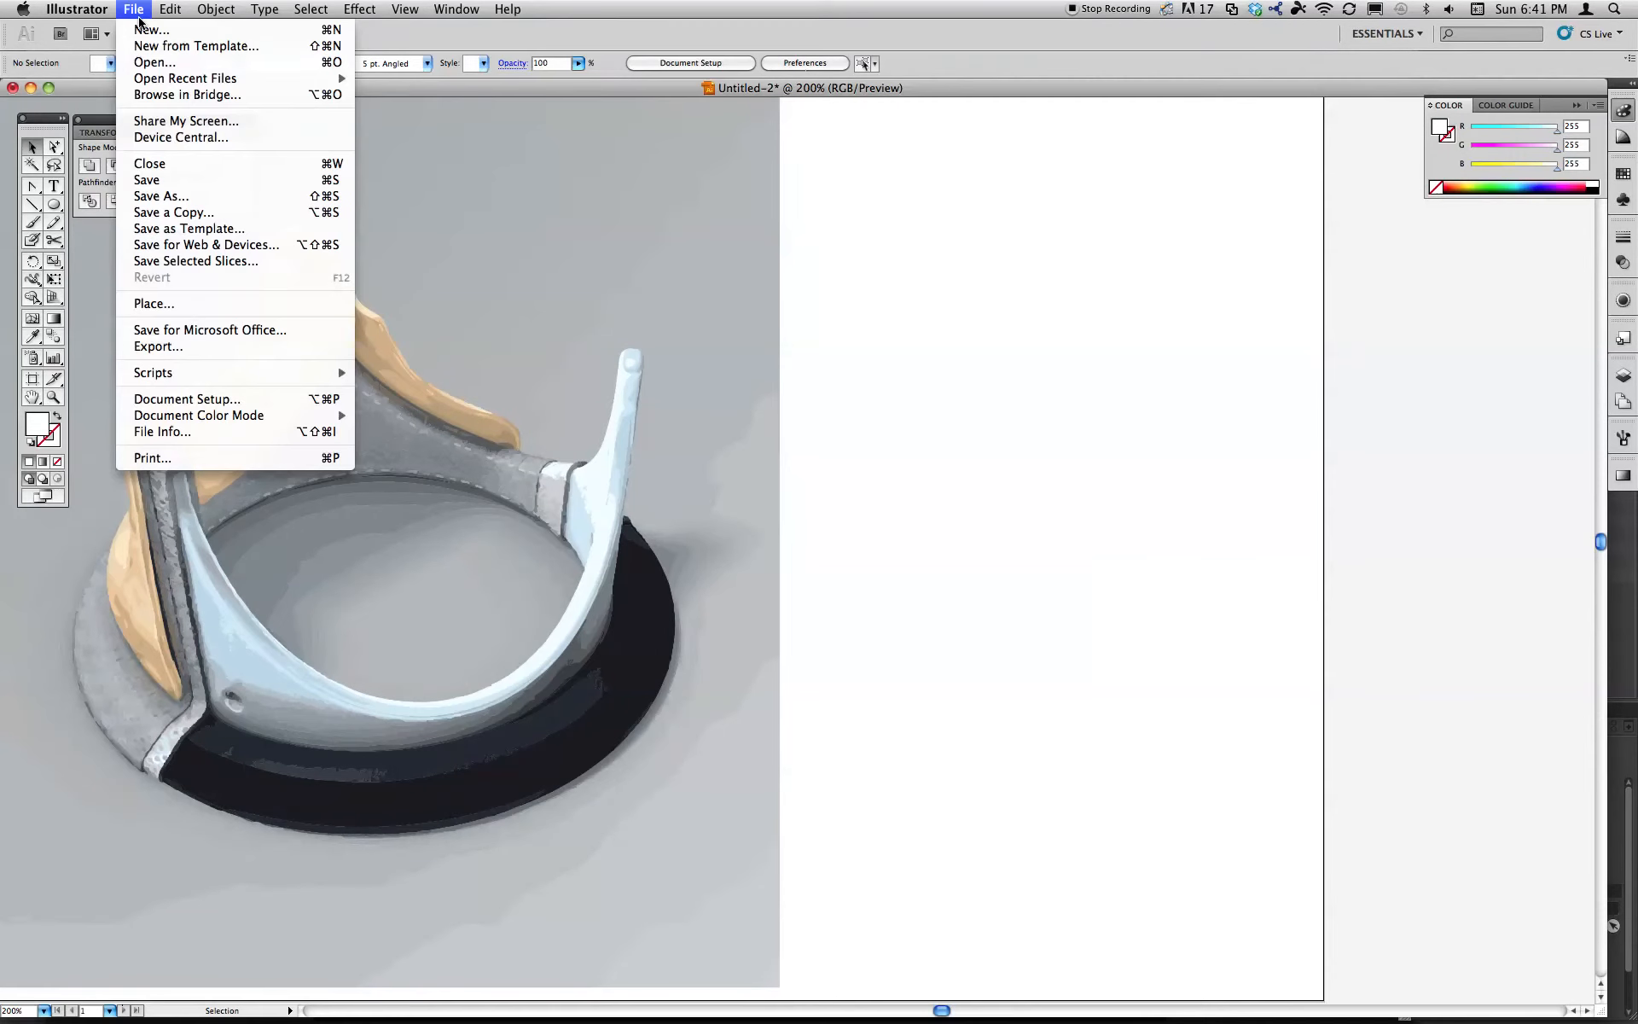
click(195, 304)
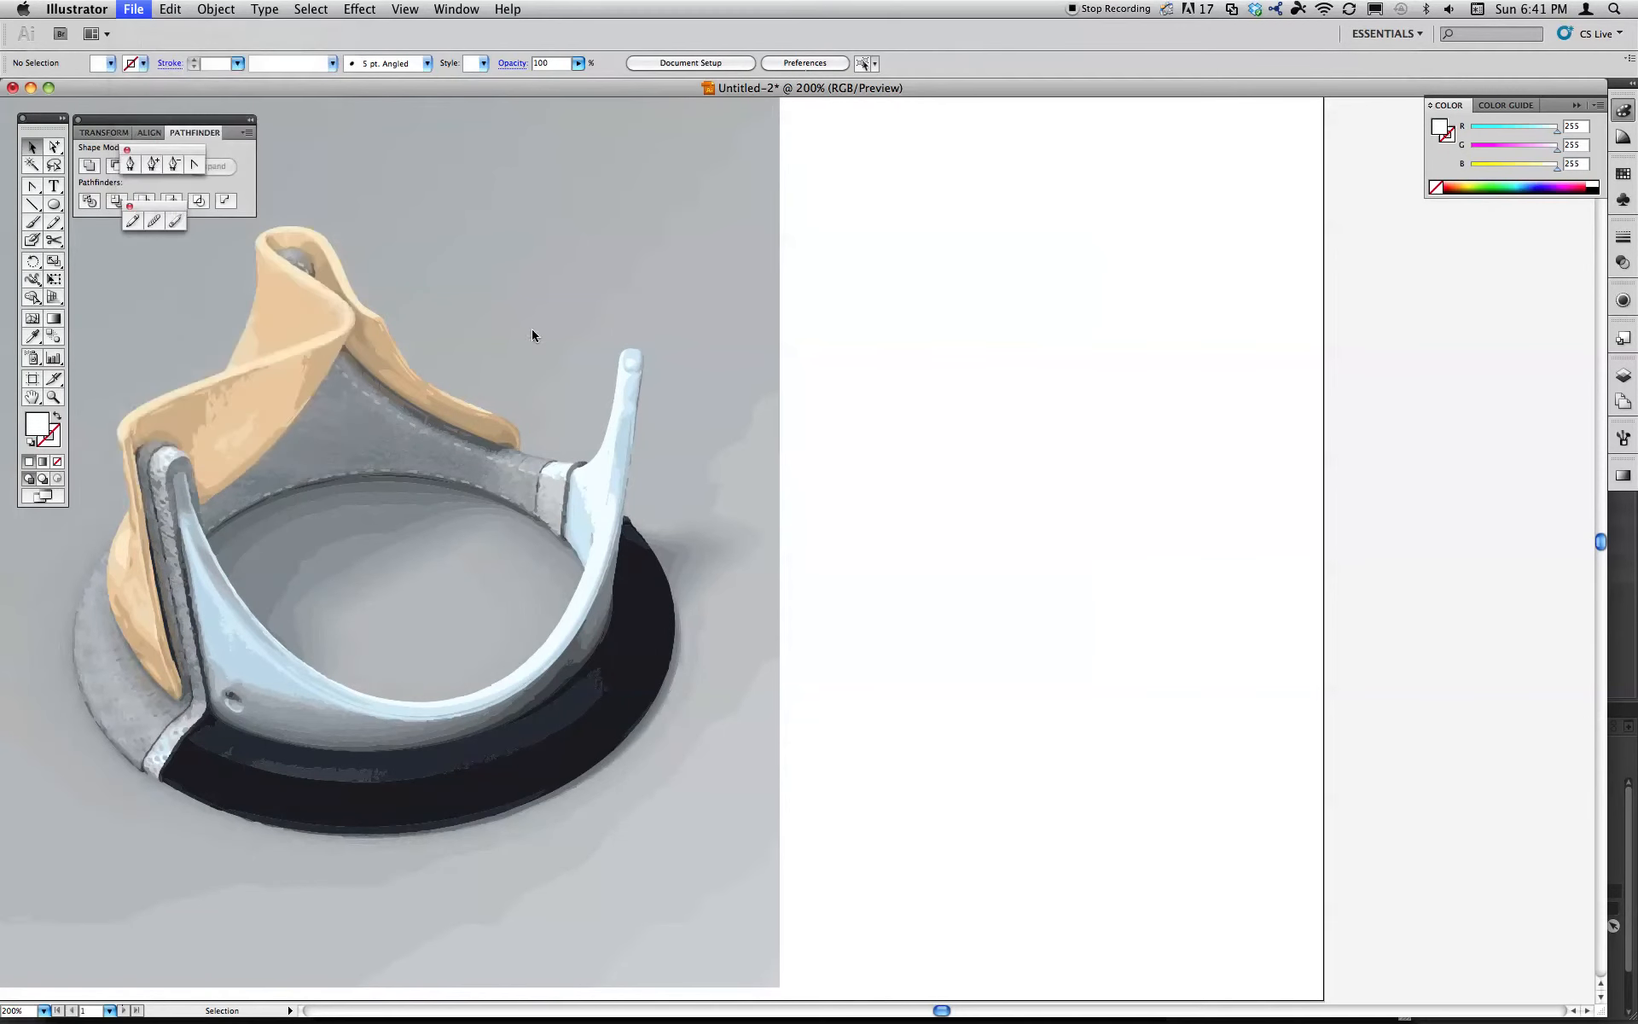
click(656, 133)
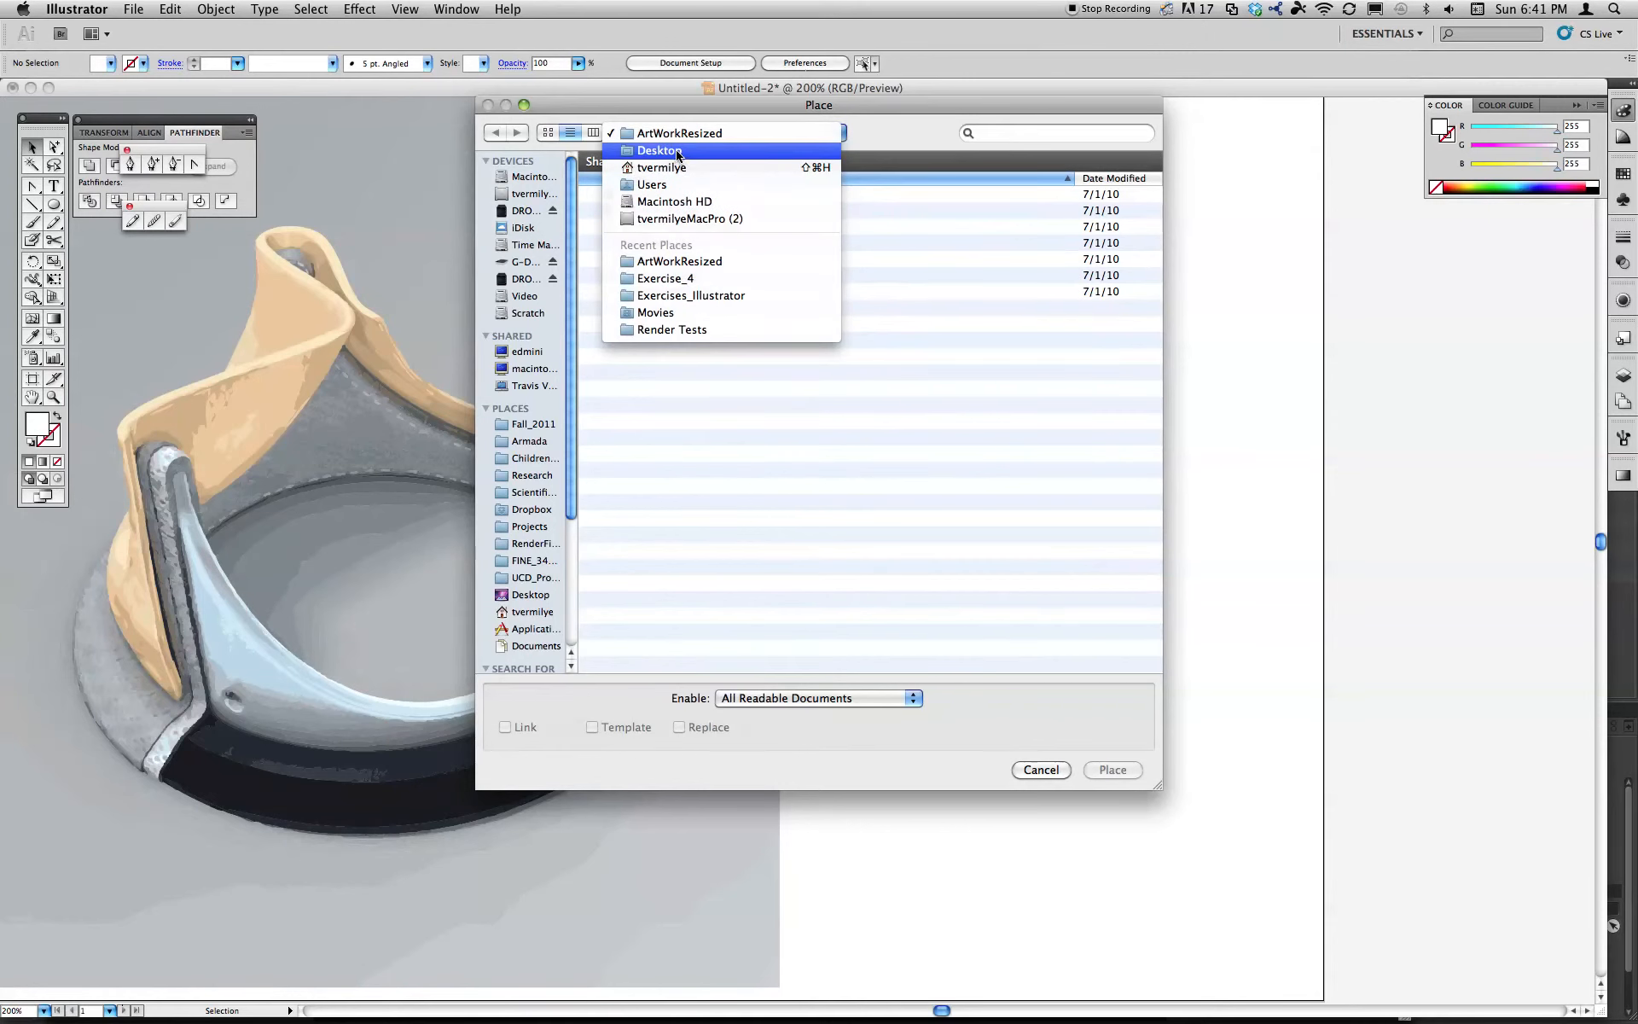
click(522, 210)
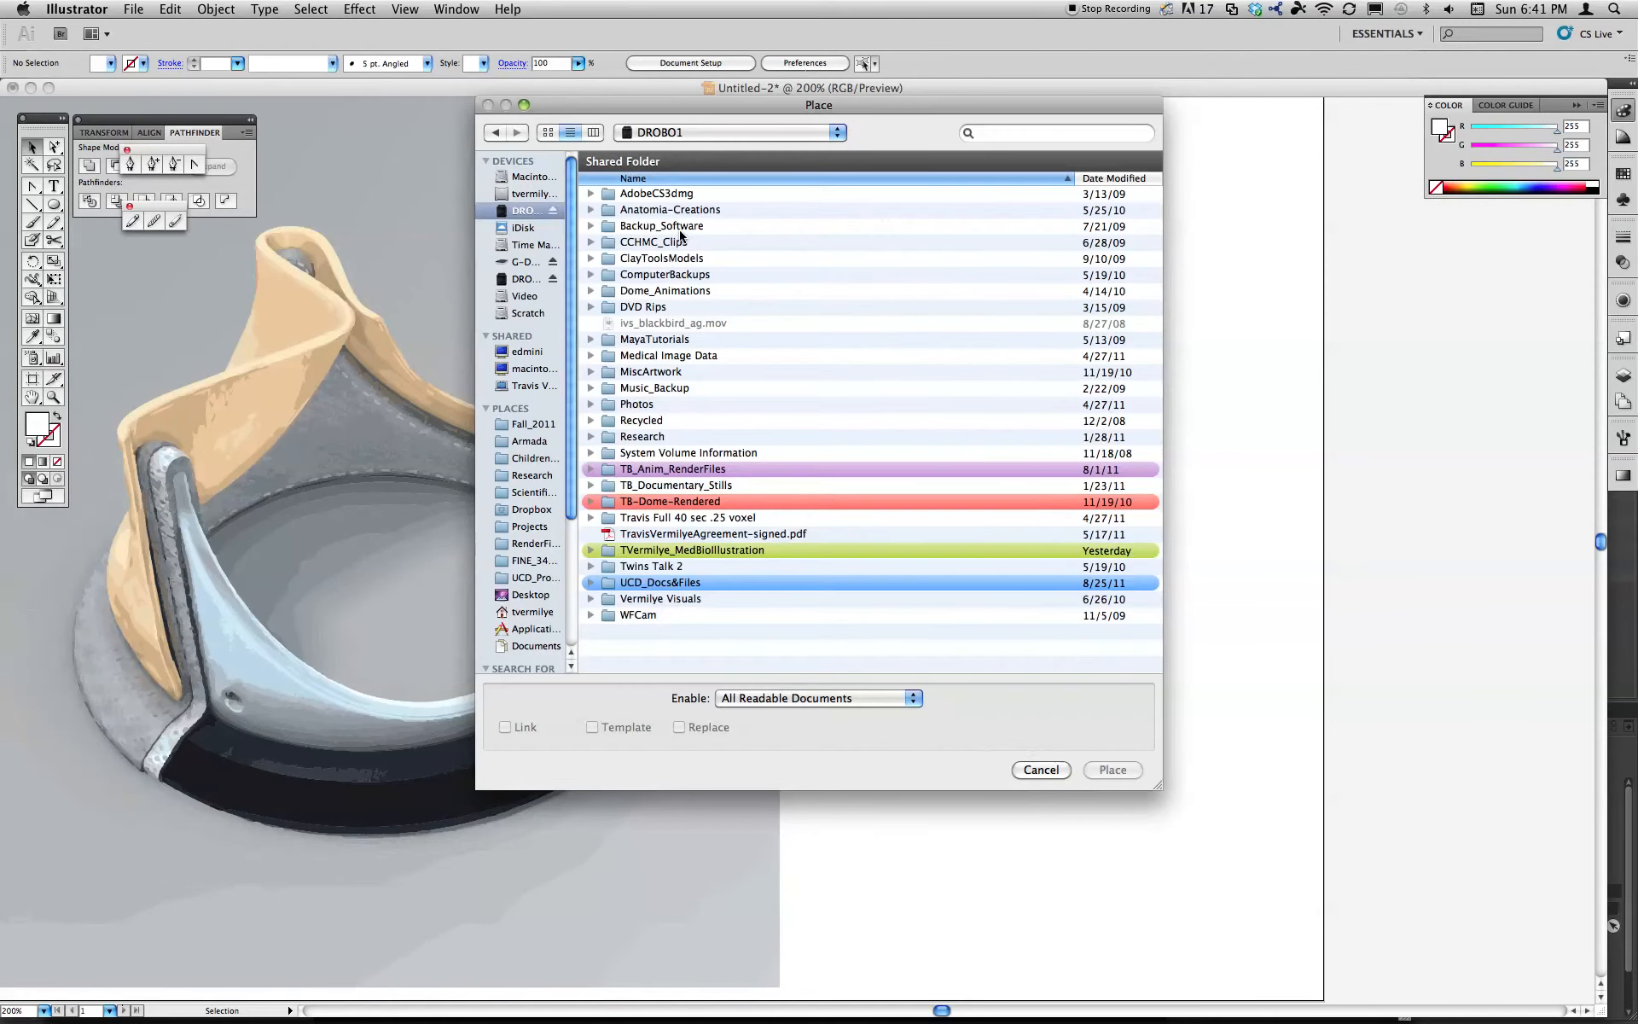
click(668, 555)
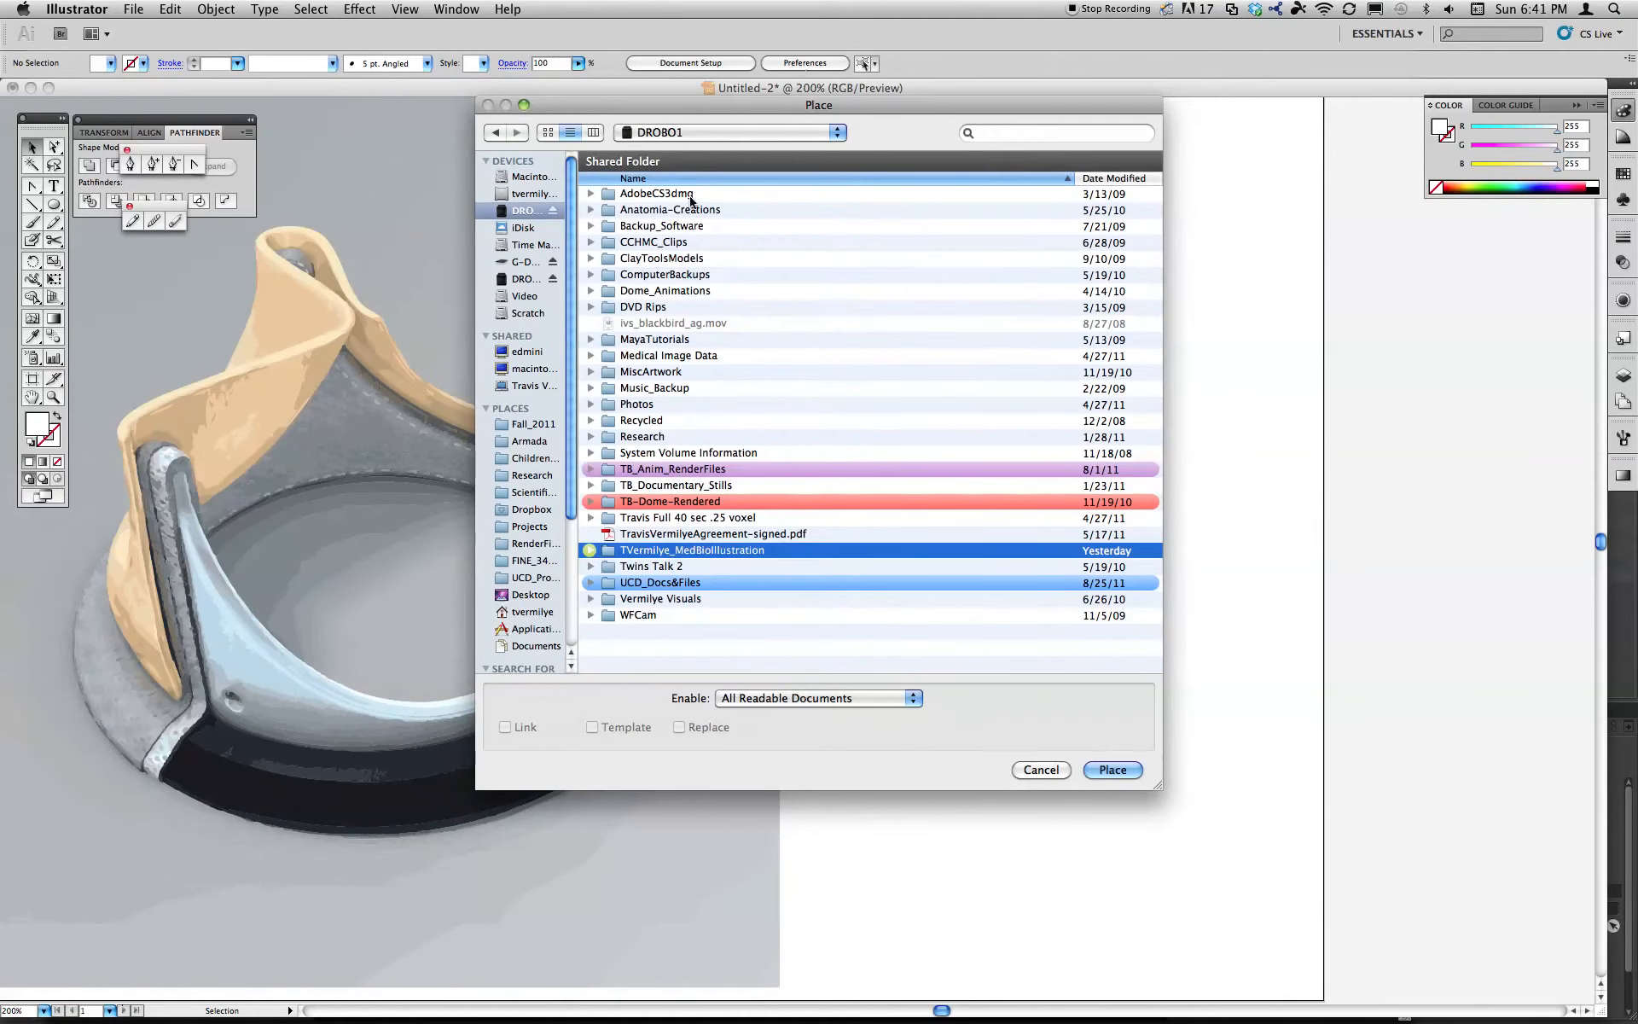
double_click(717, 555)
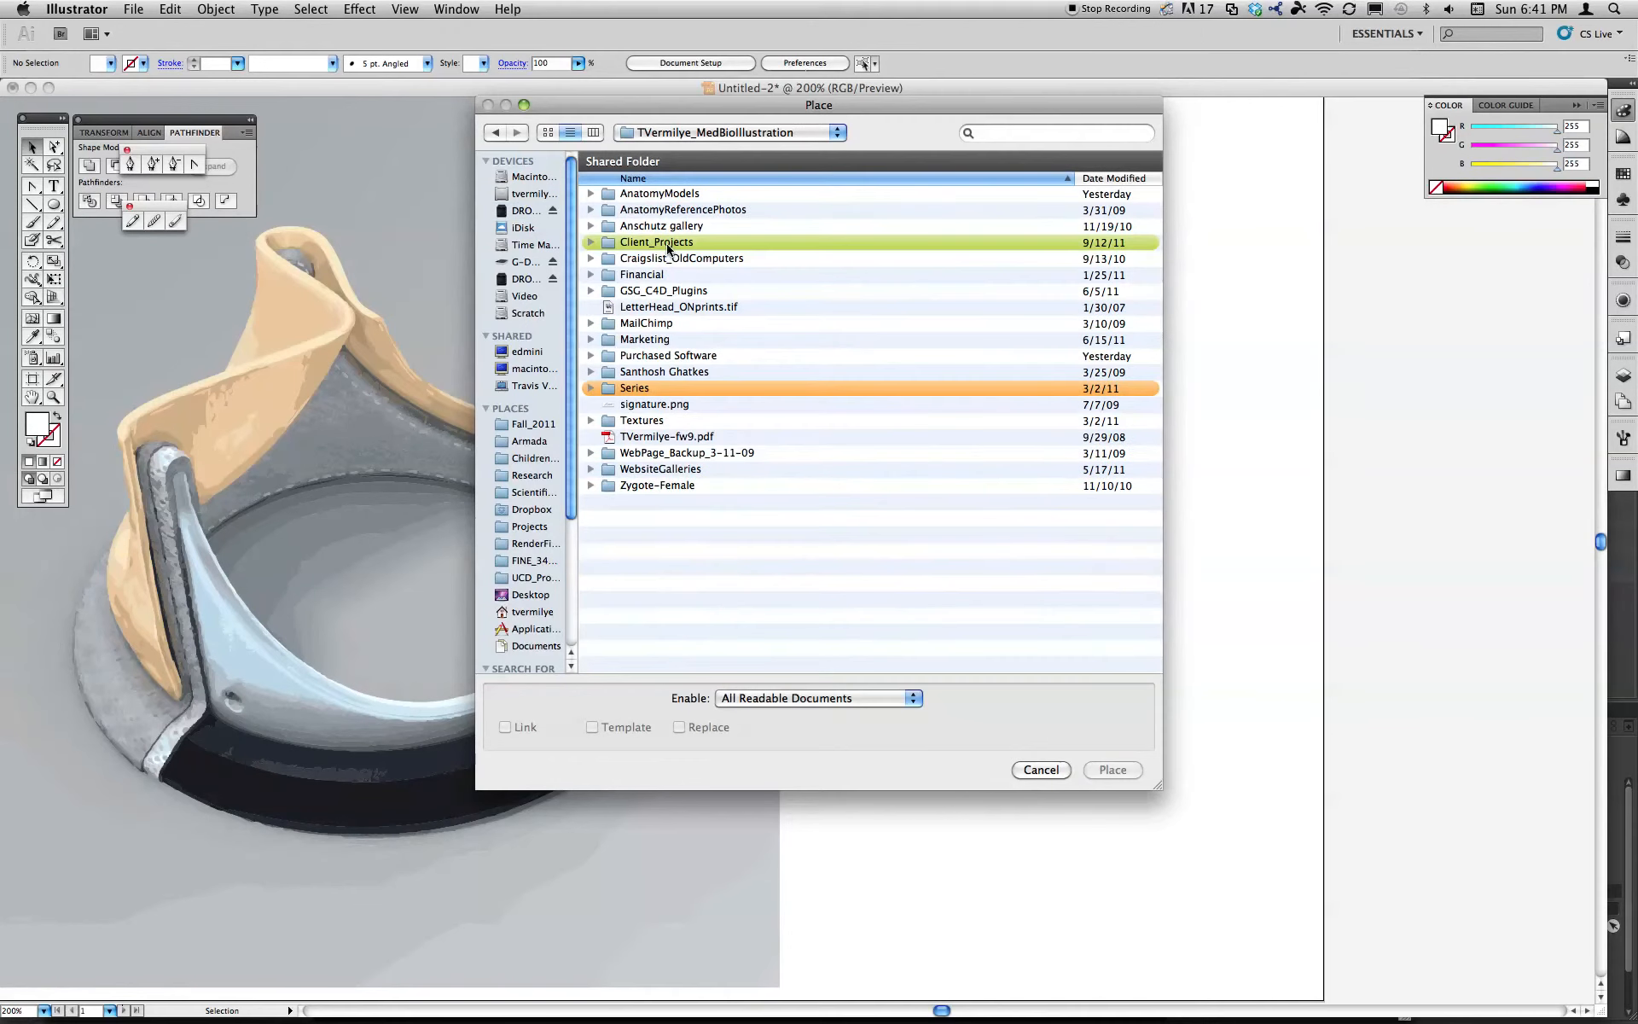
double_click(669, 243)
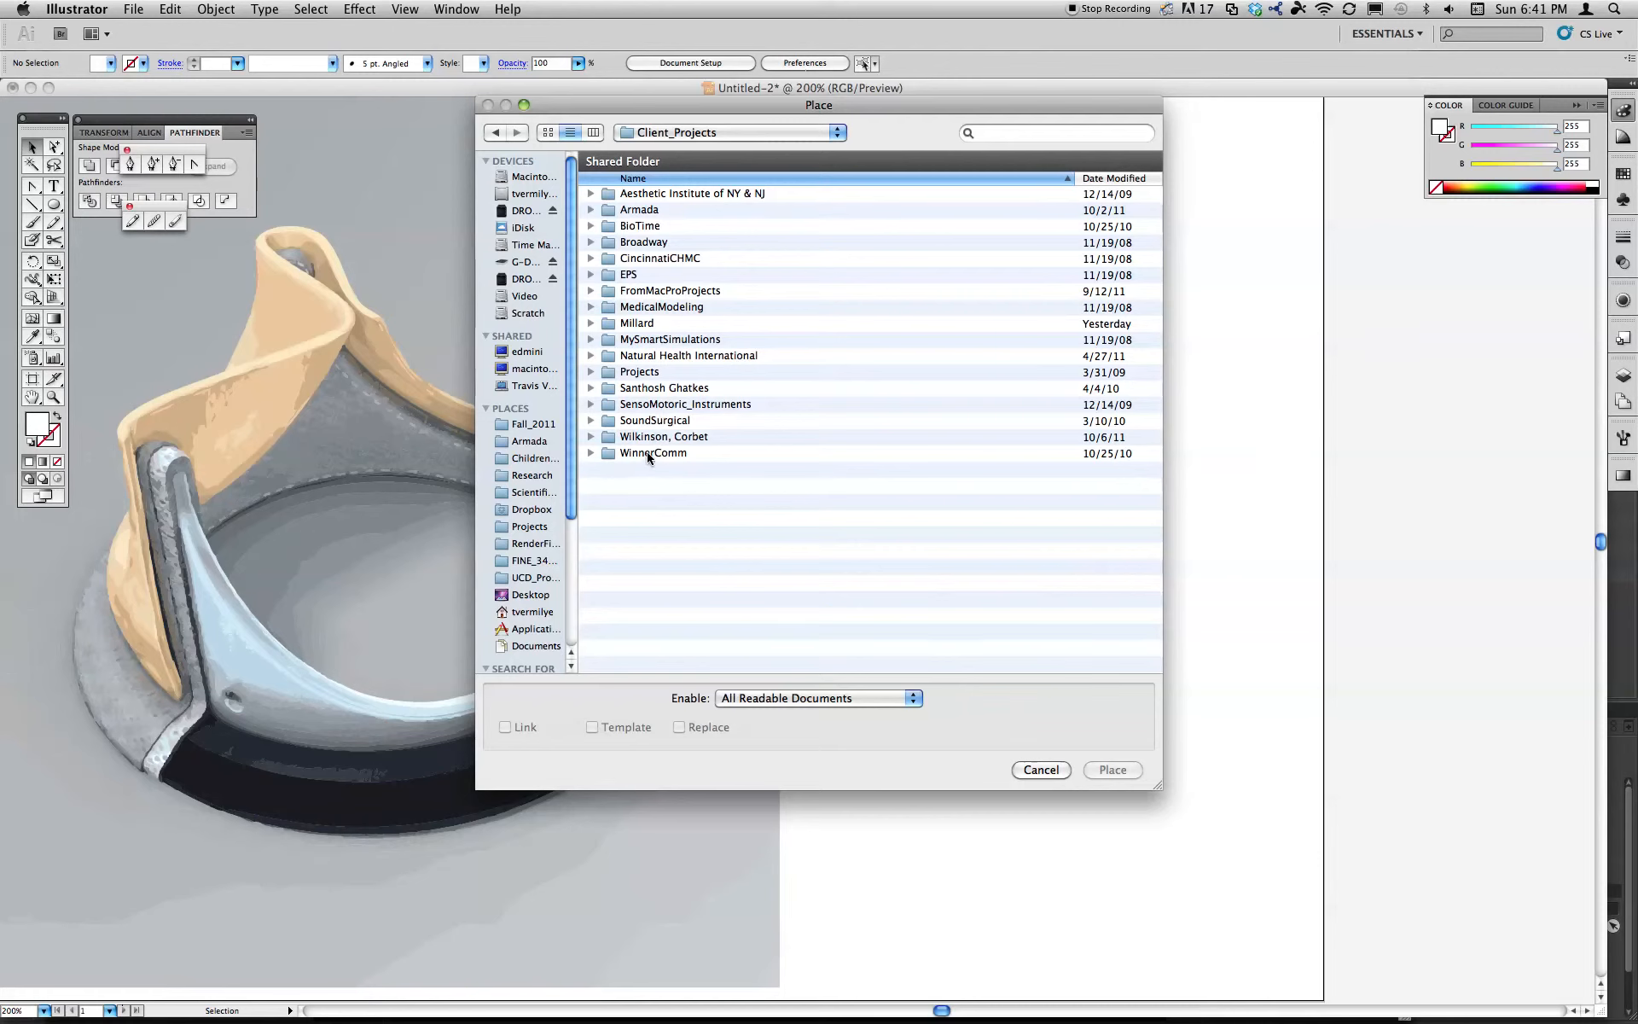
double_click(641, 215)
double_click(647, 226)
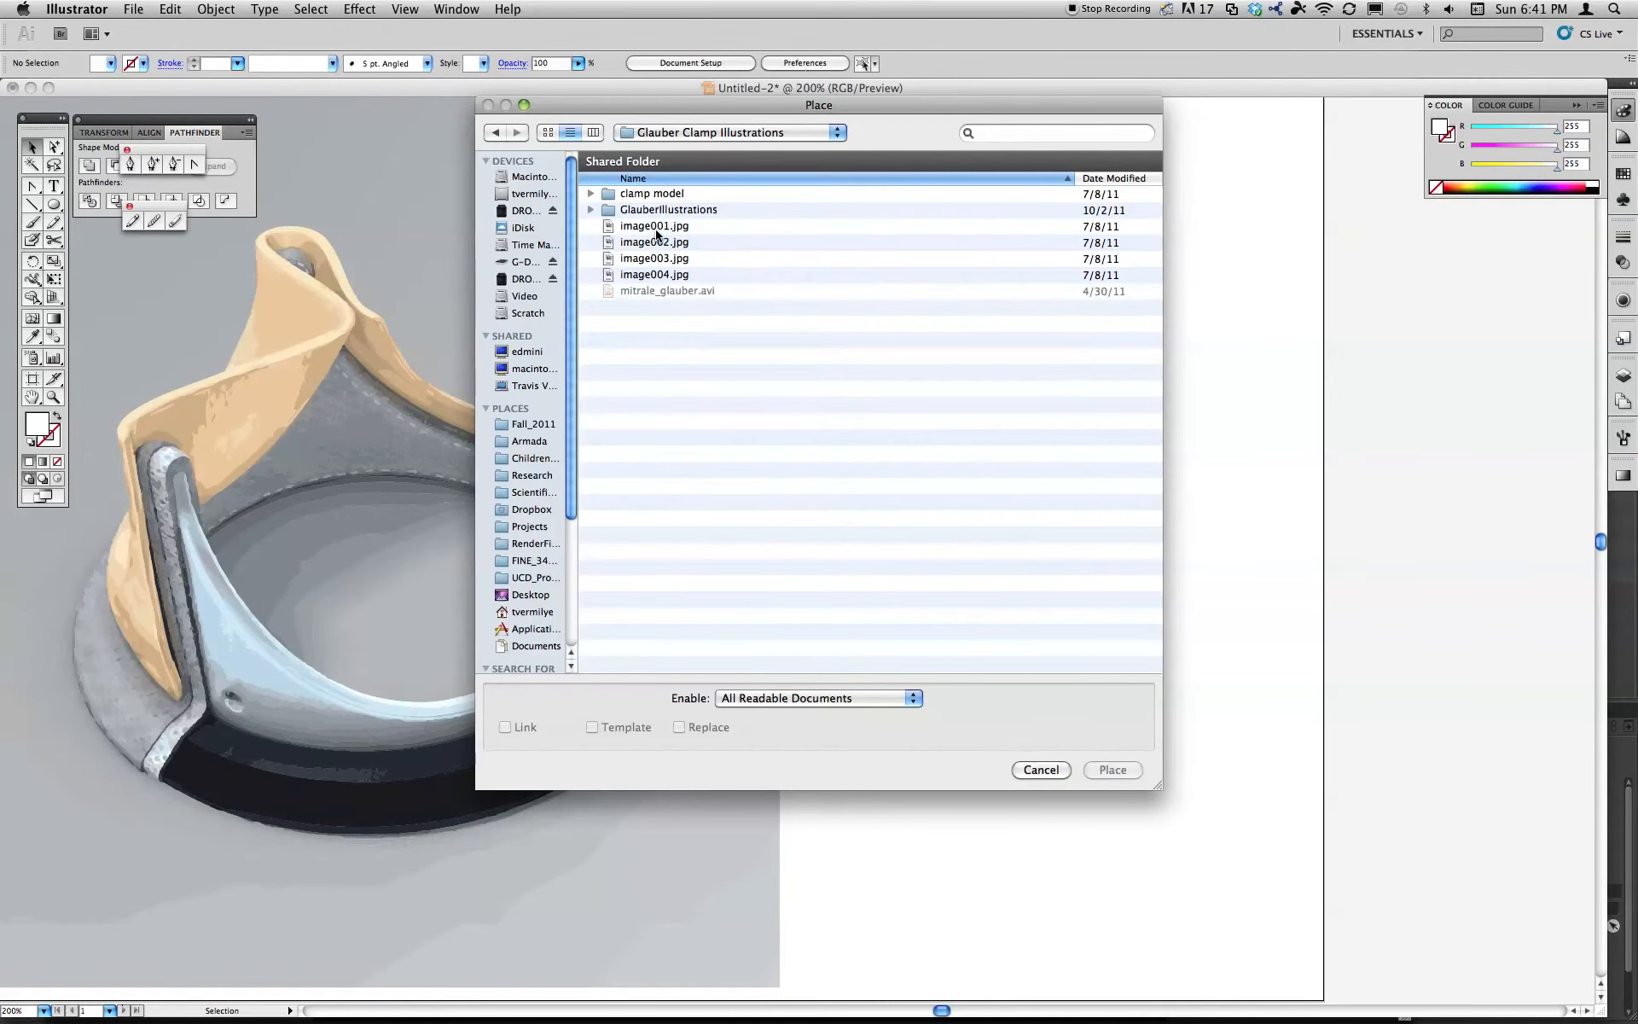
Preview the sketch files in column view and place image002.jpg as a linked image
click(667, 226)
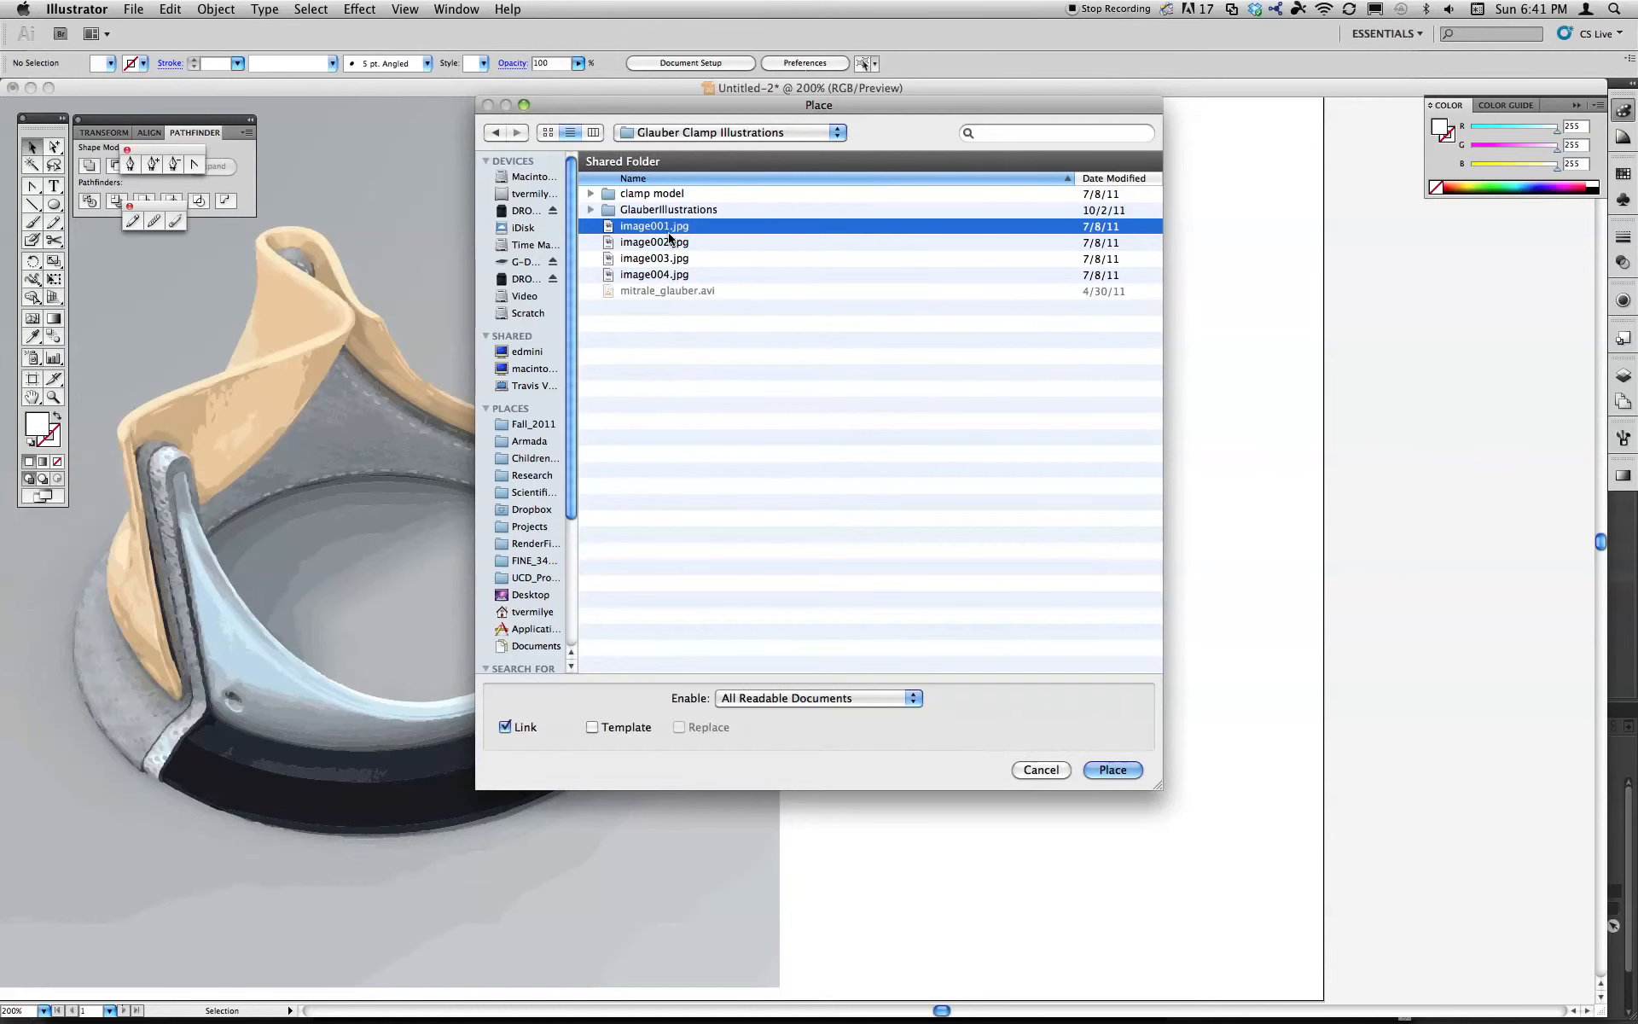
click(593, 134)
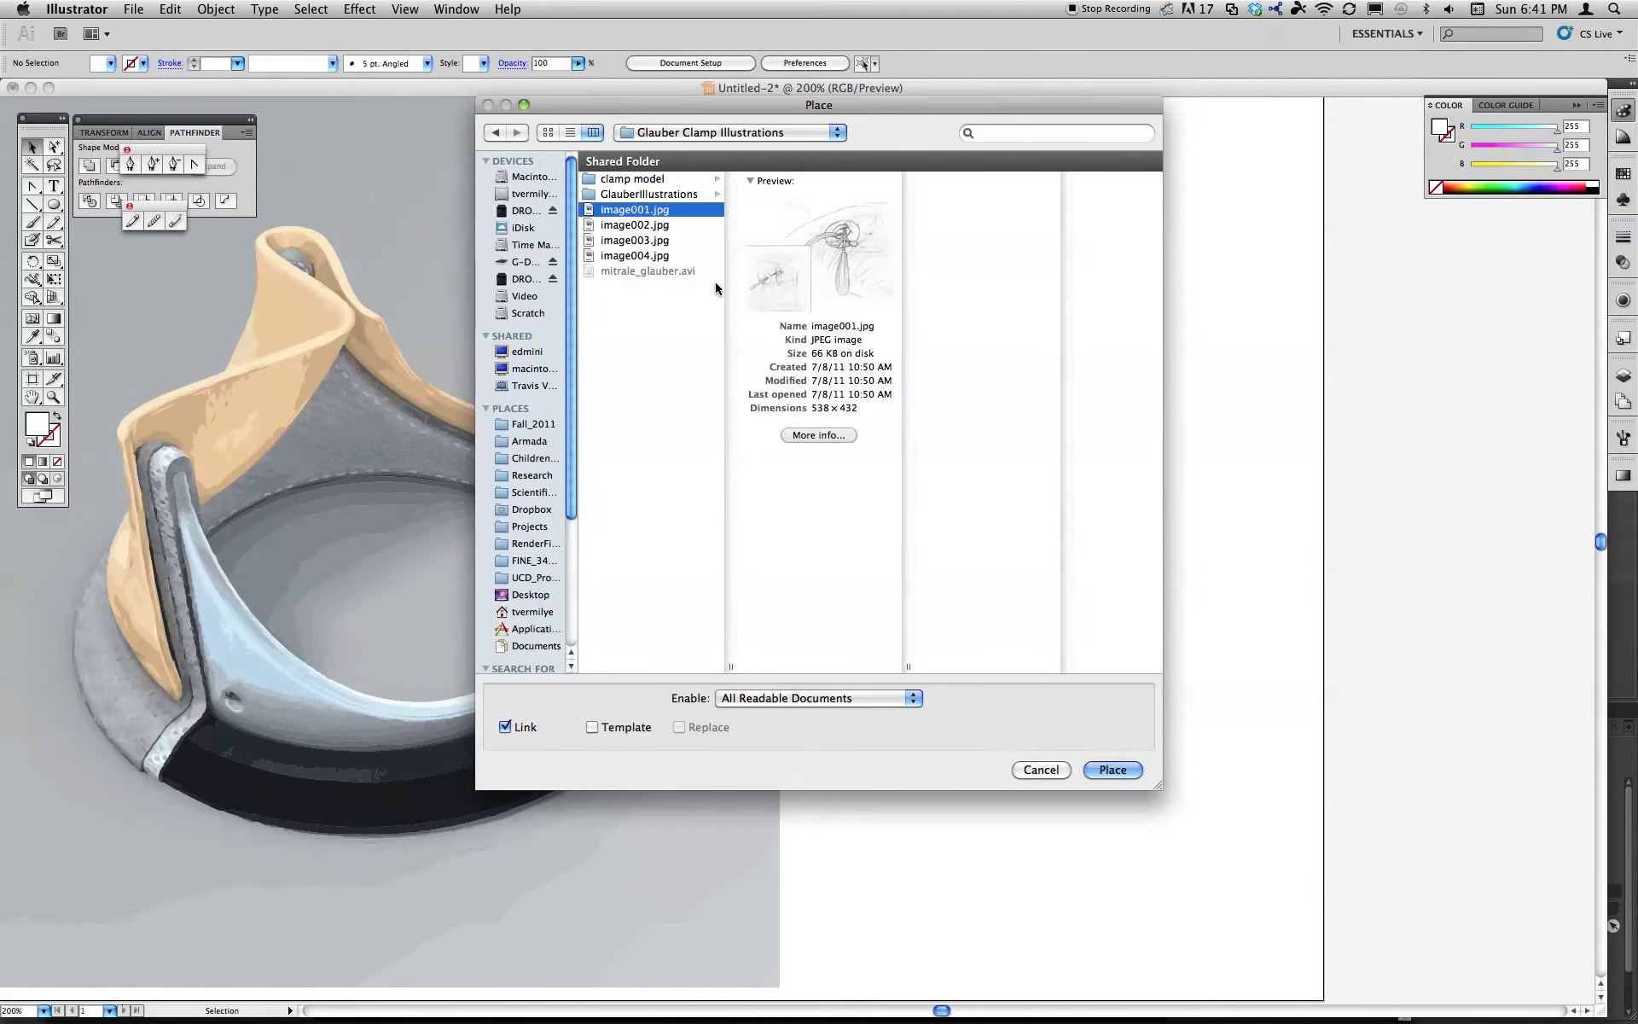
click(650, 227)
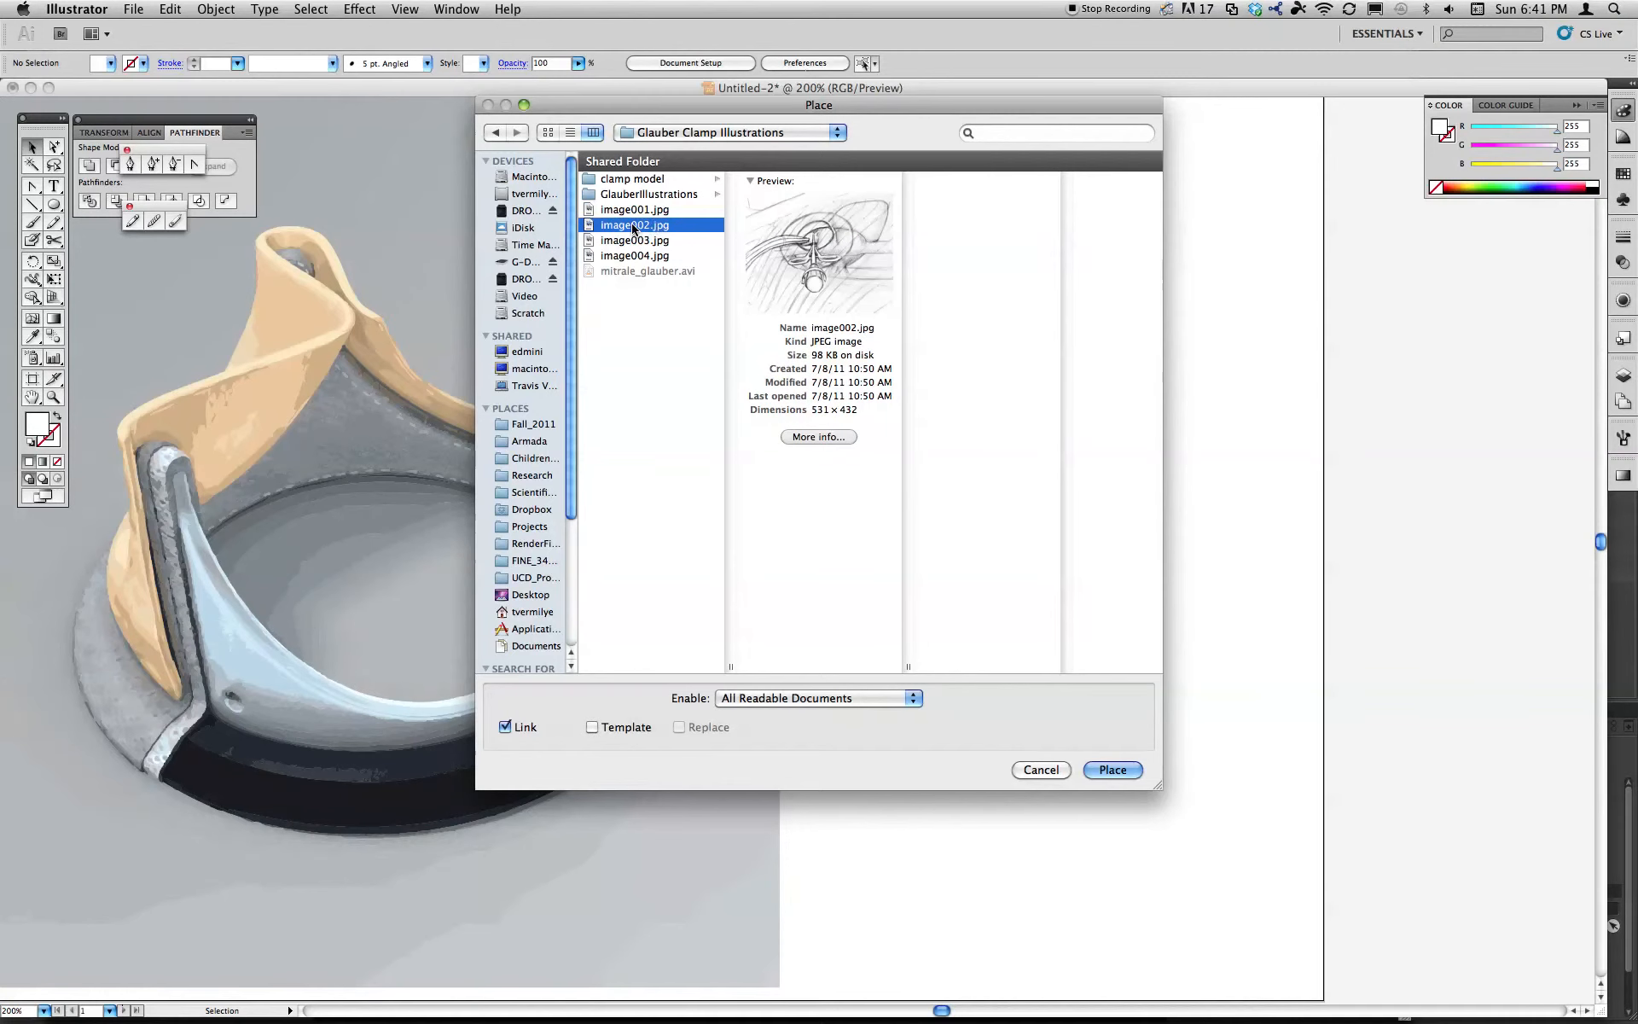
double_click(637, 227)
Scale the placed clamp sketch proportionally to about 300 by 244 pt and position it beside the valve at about X 627.5 pt, Y 300.5 pt
drag(800, 375, 897, 371)
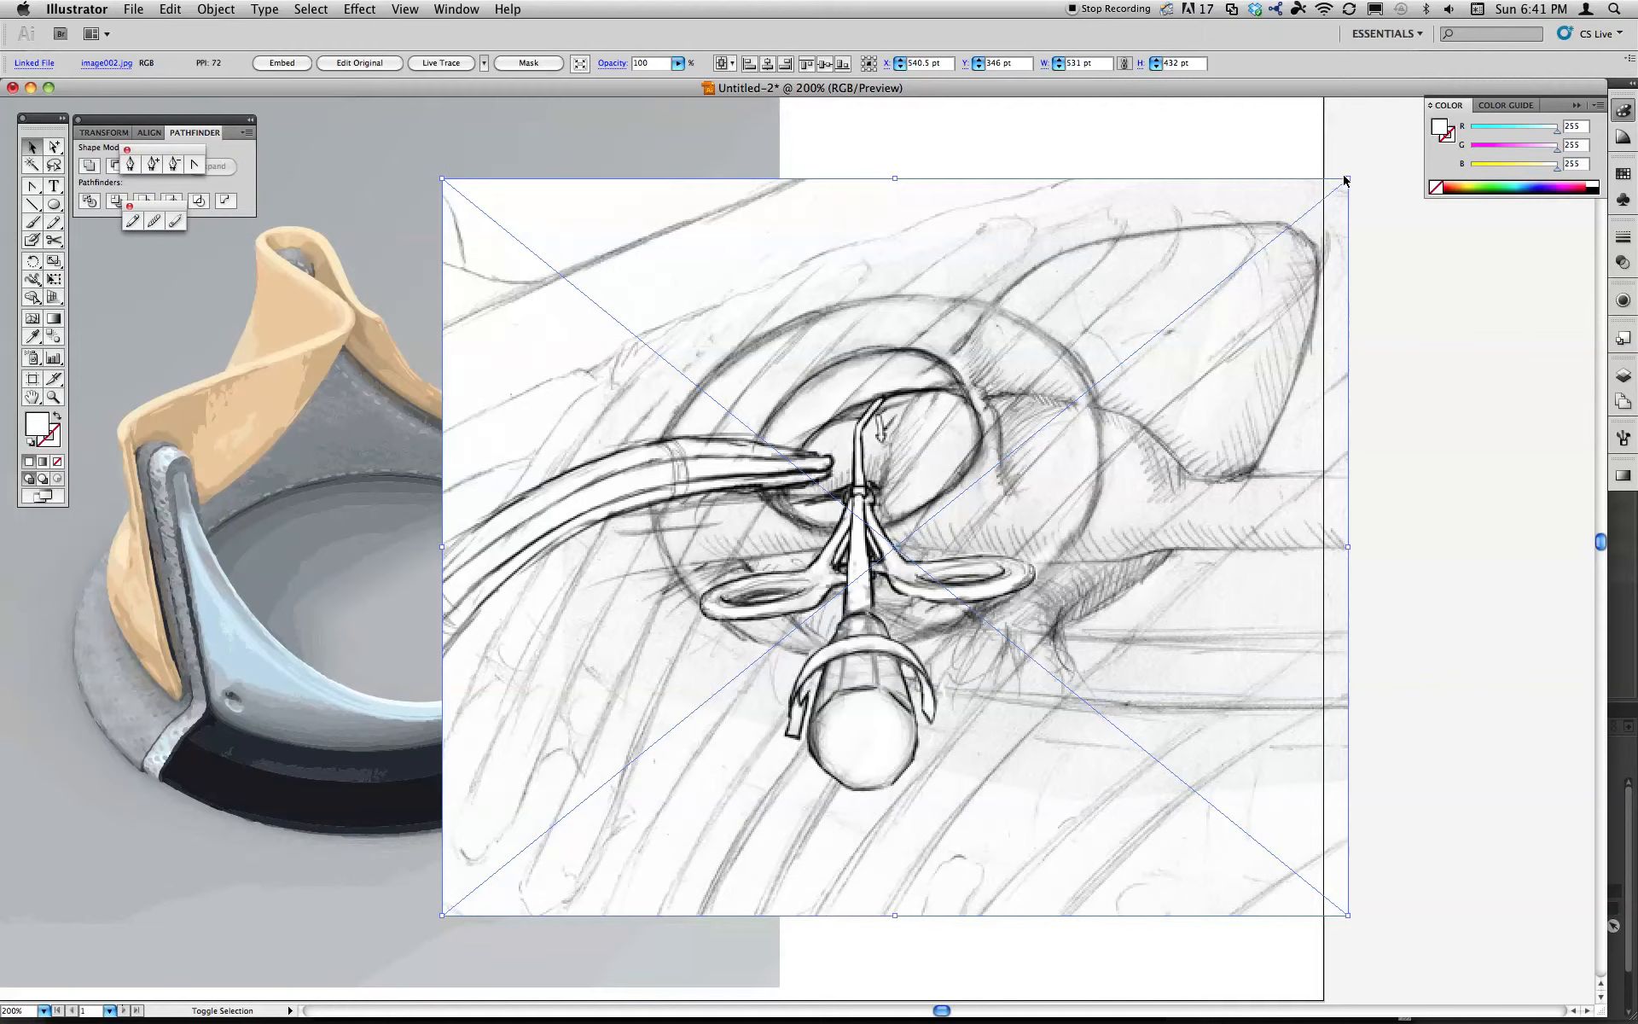
drag(1346, 180, 1191, 305)
drag(1036, 385, 1133, 345)
drag(1289, 266, 1272, 280)
drag(1115, 358, 1163, 337)
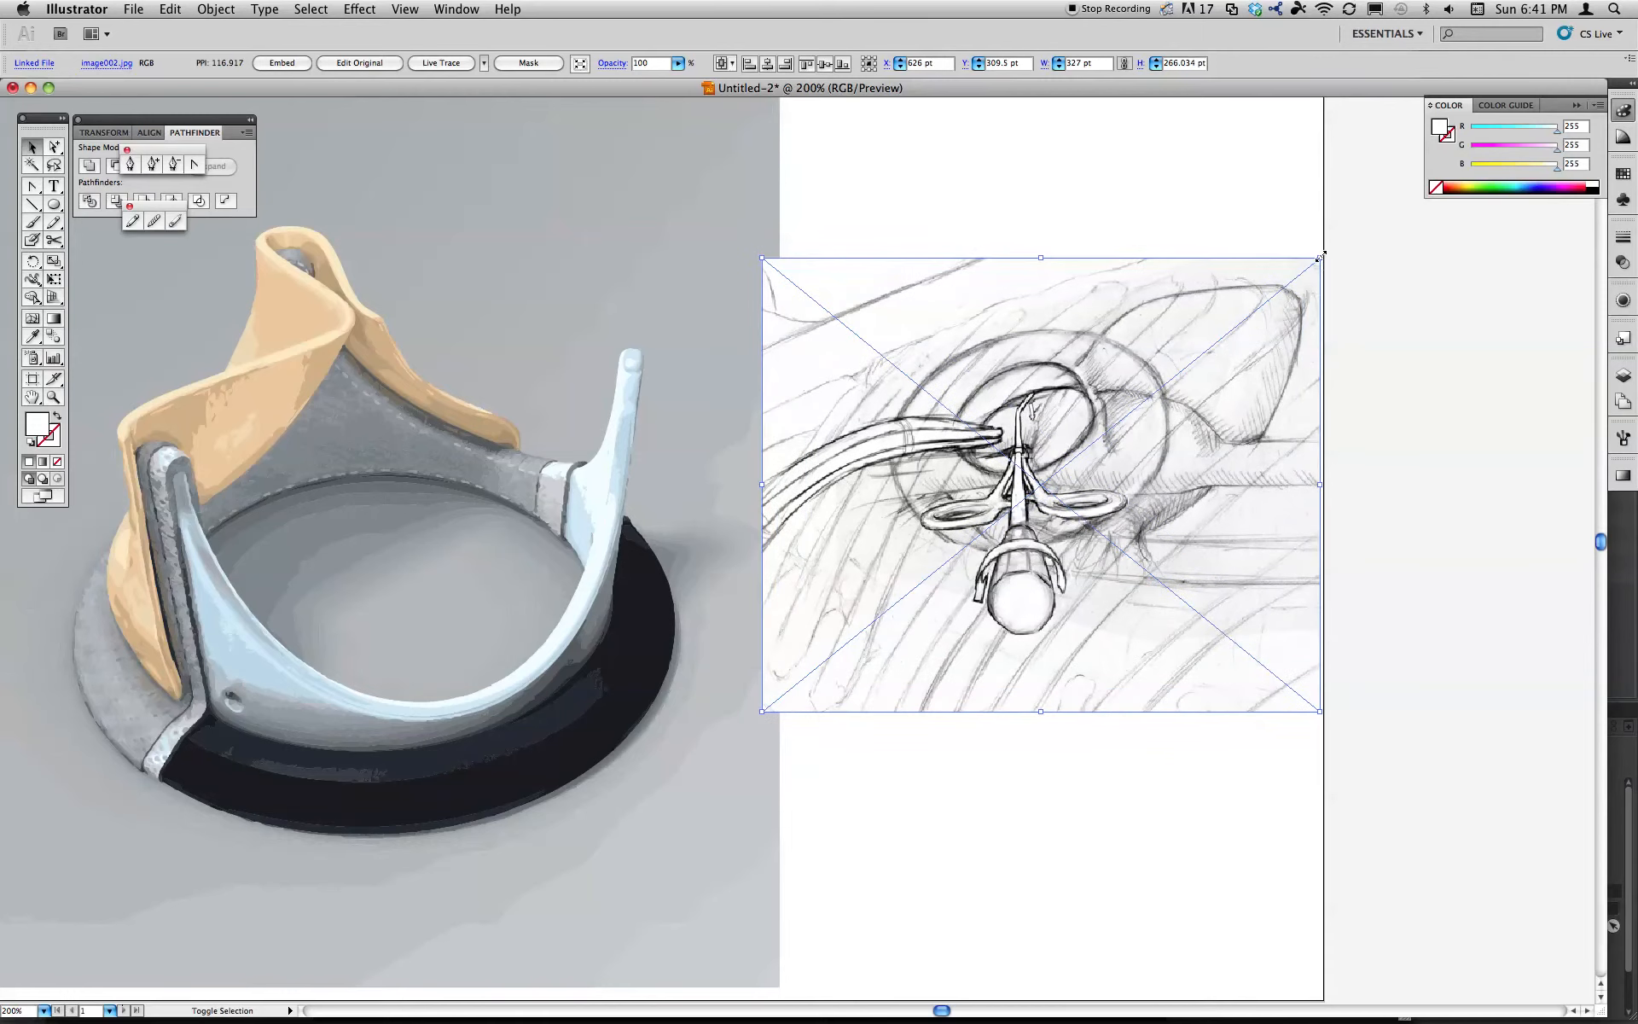
drag(1321, 256, 1296, 270)
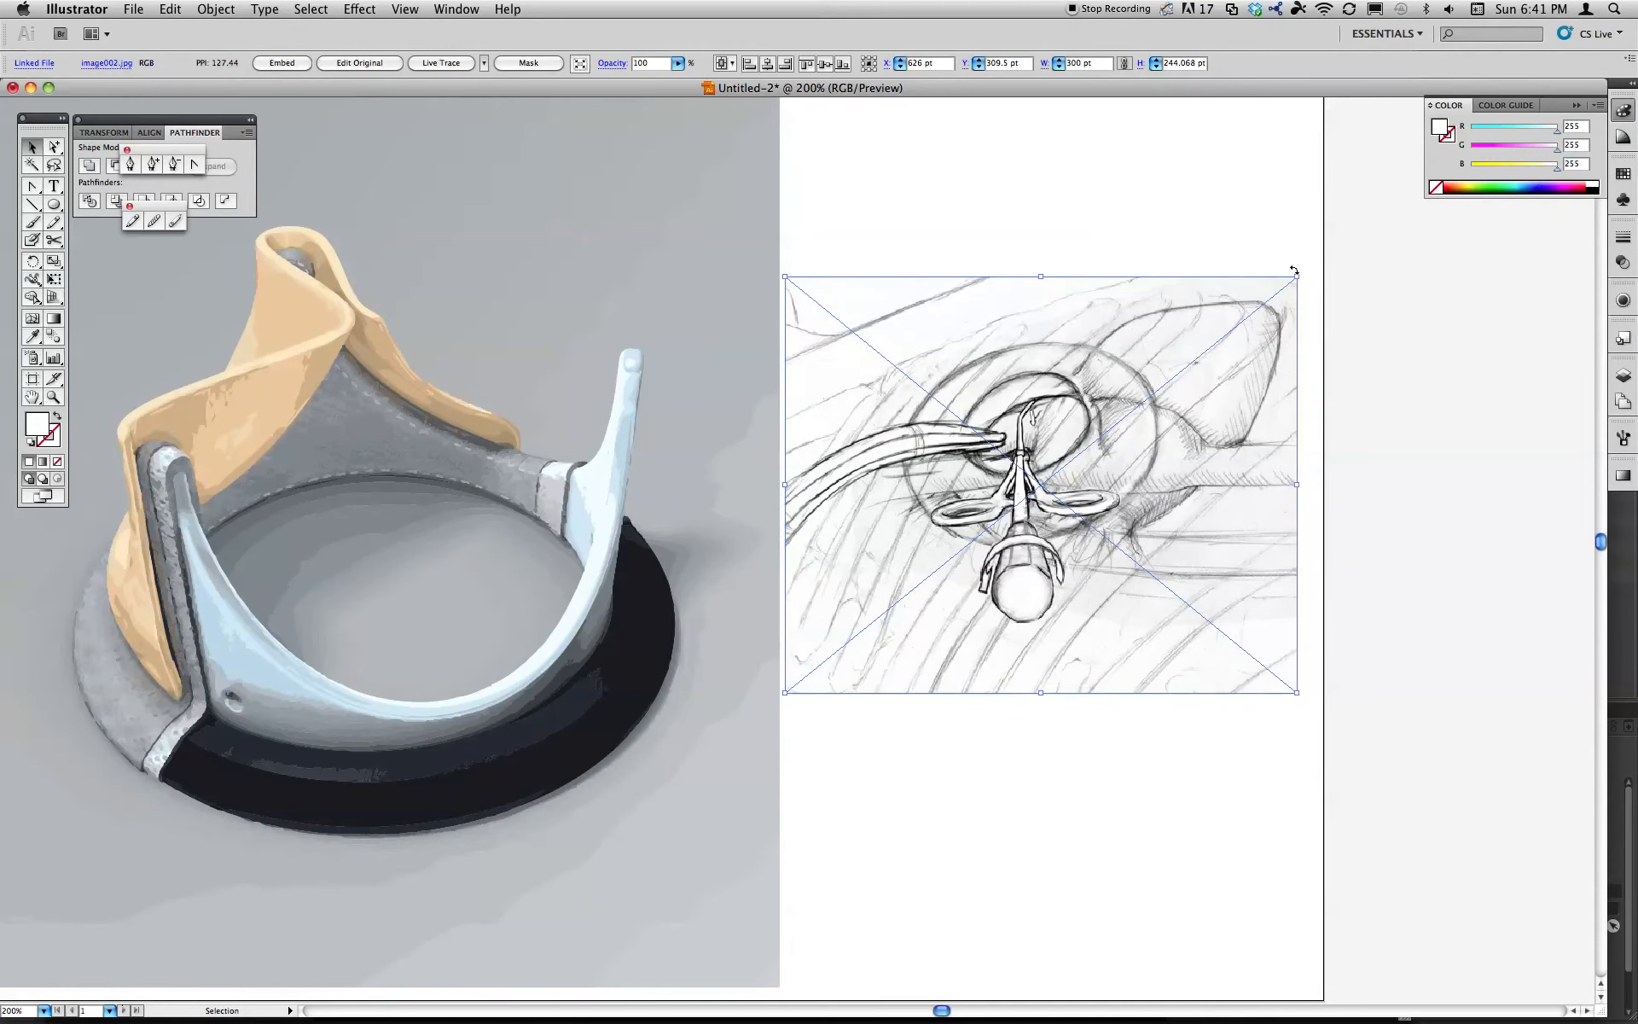
click(1088, 260)
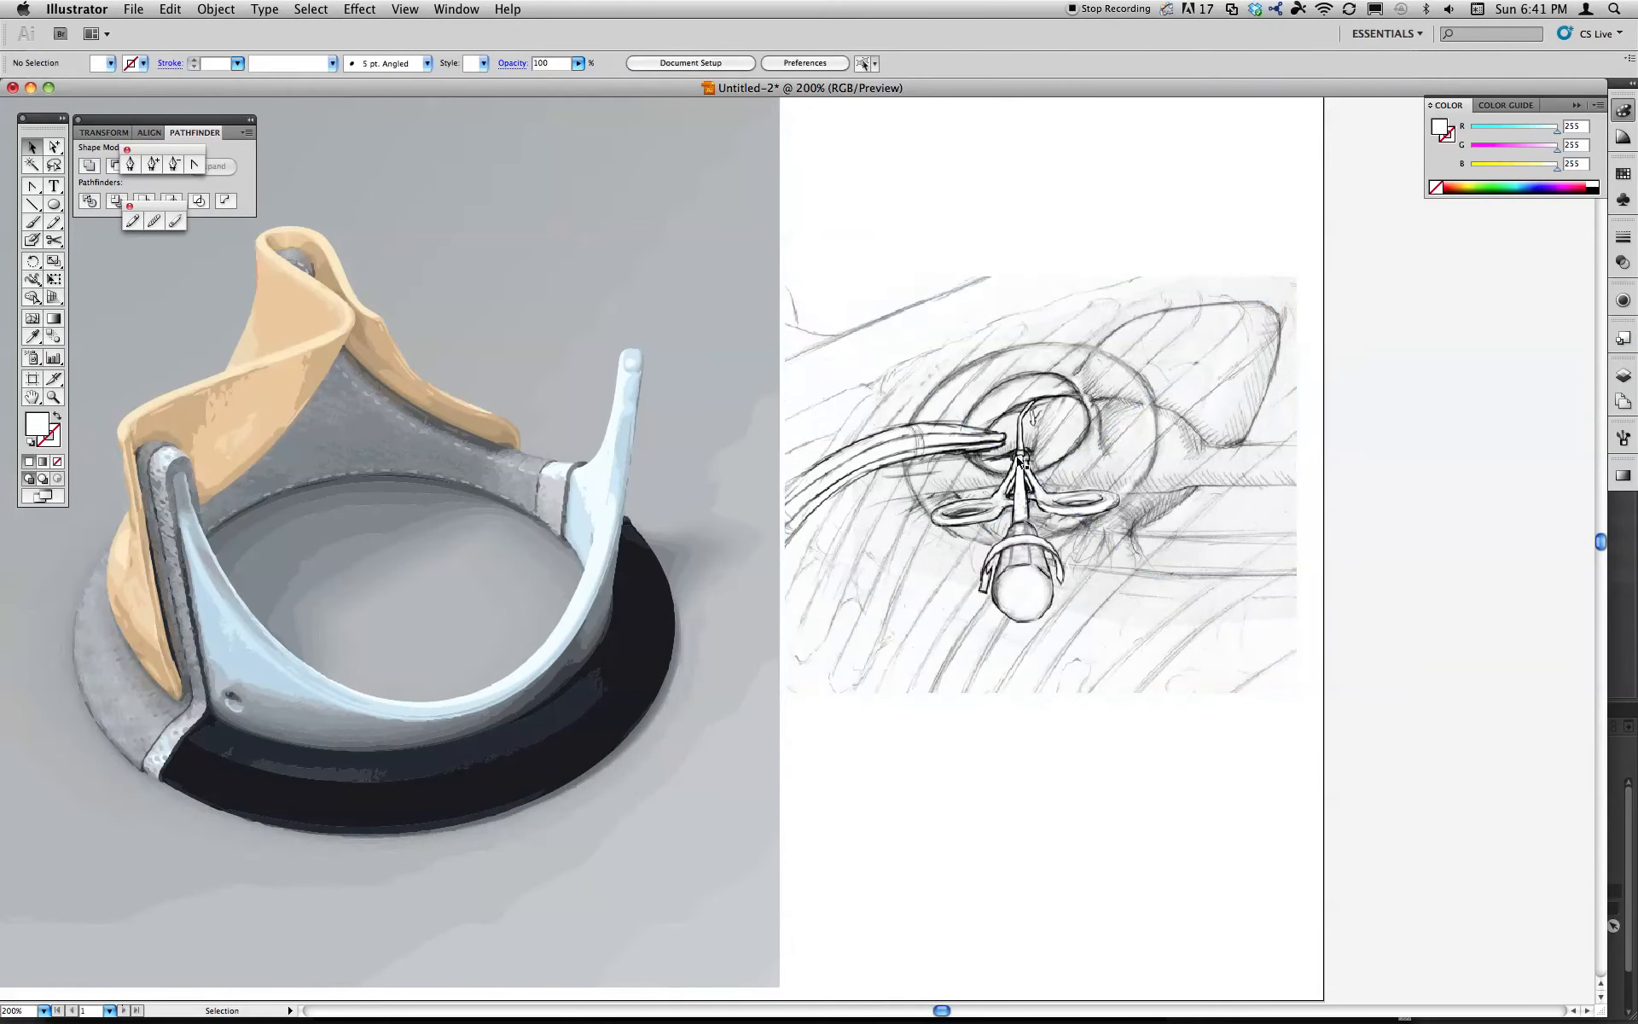
drag(1022, 462, 1025, 447)
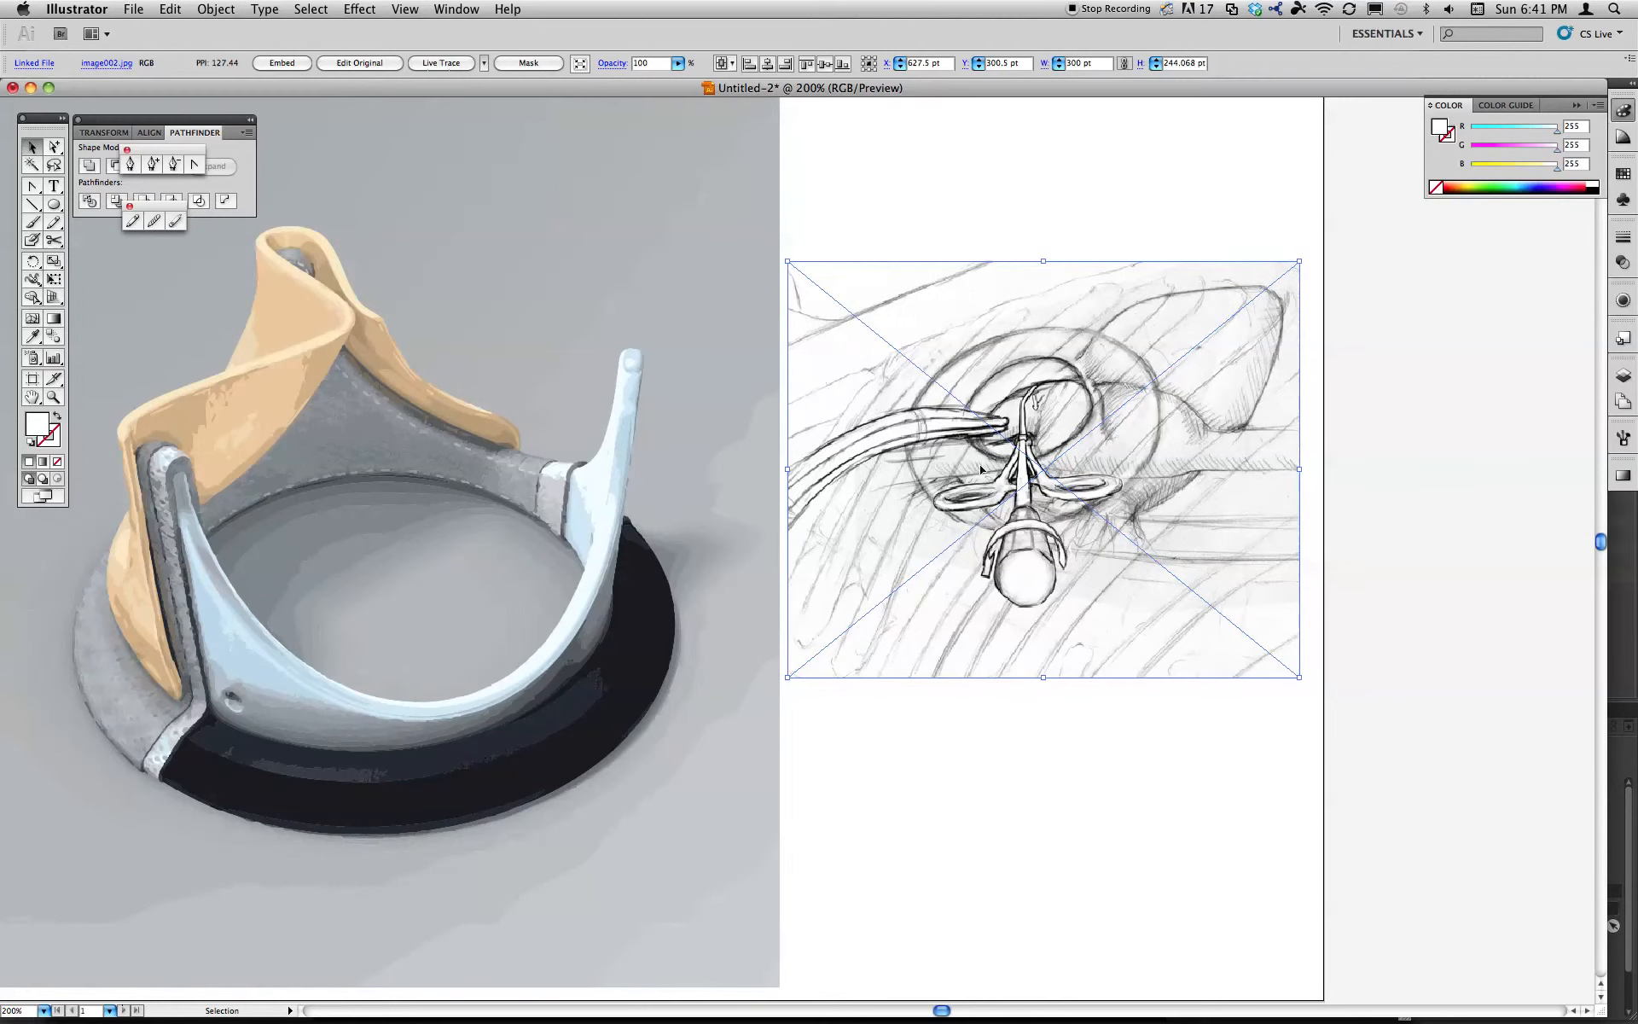
Open the Live Trace options for the clamp sketch, move the dialog clear of the sketch and turn on the preview
click(216, 10)
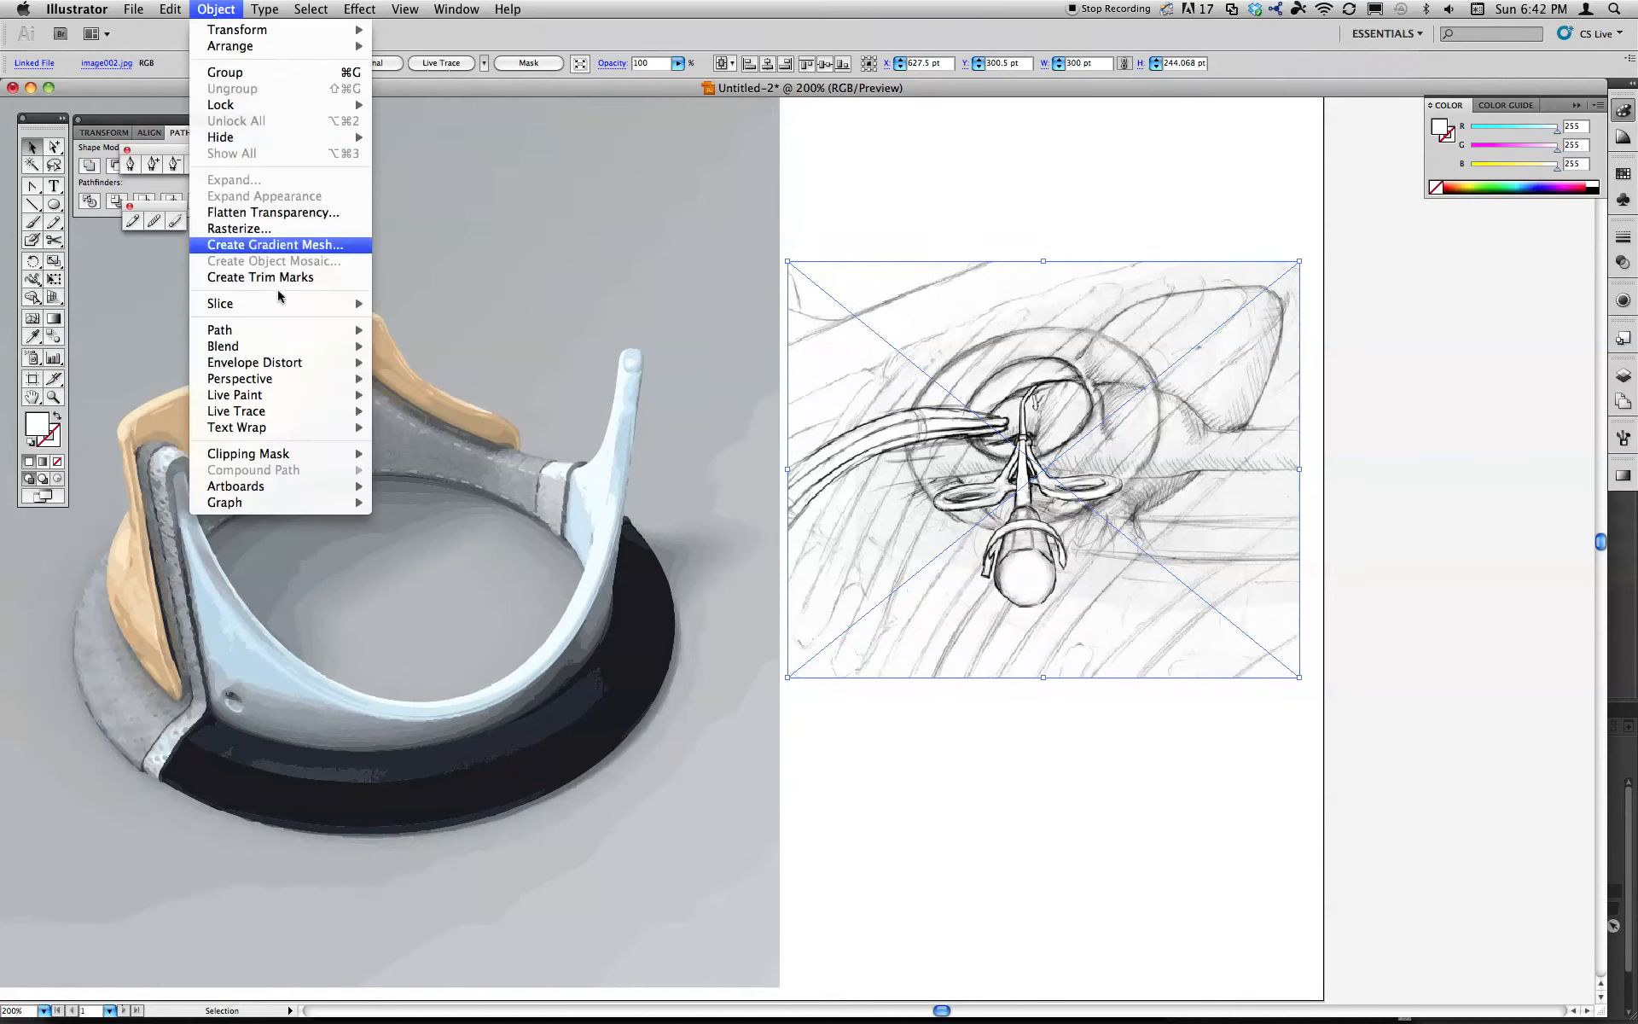
mouse_move(294, 412)
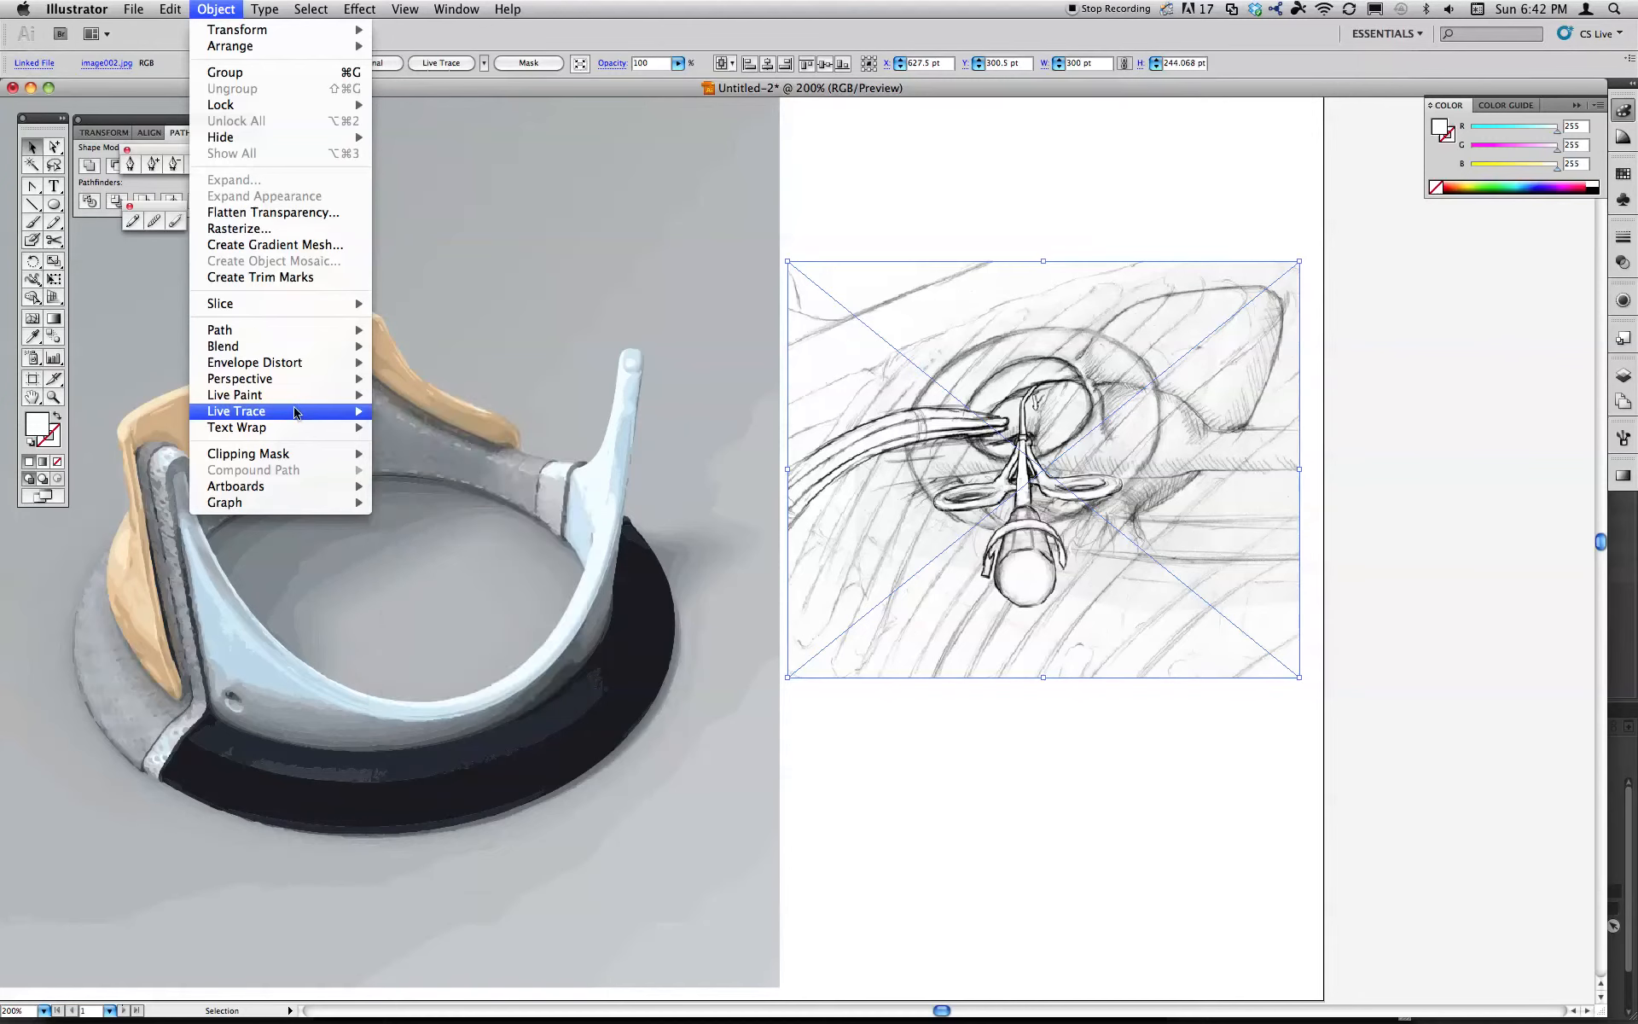
click(433, 485)
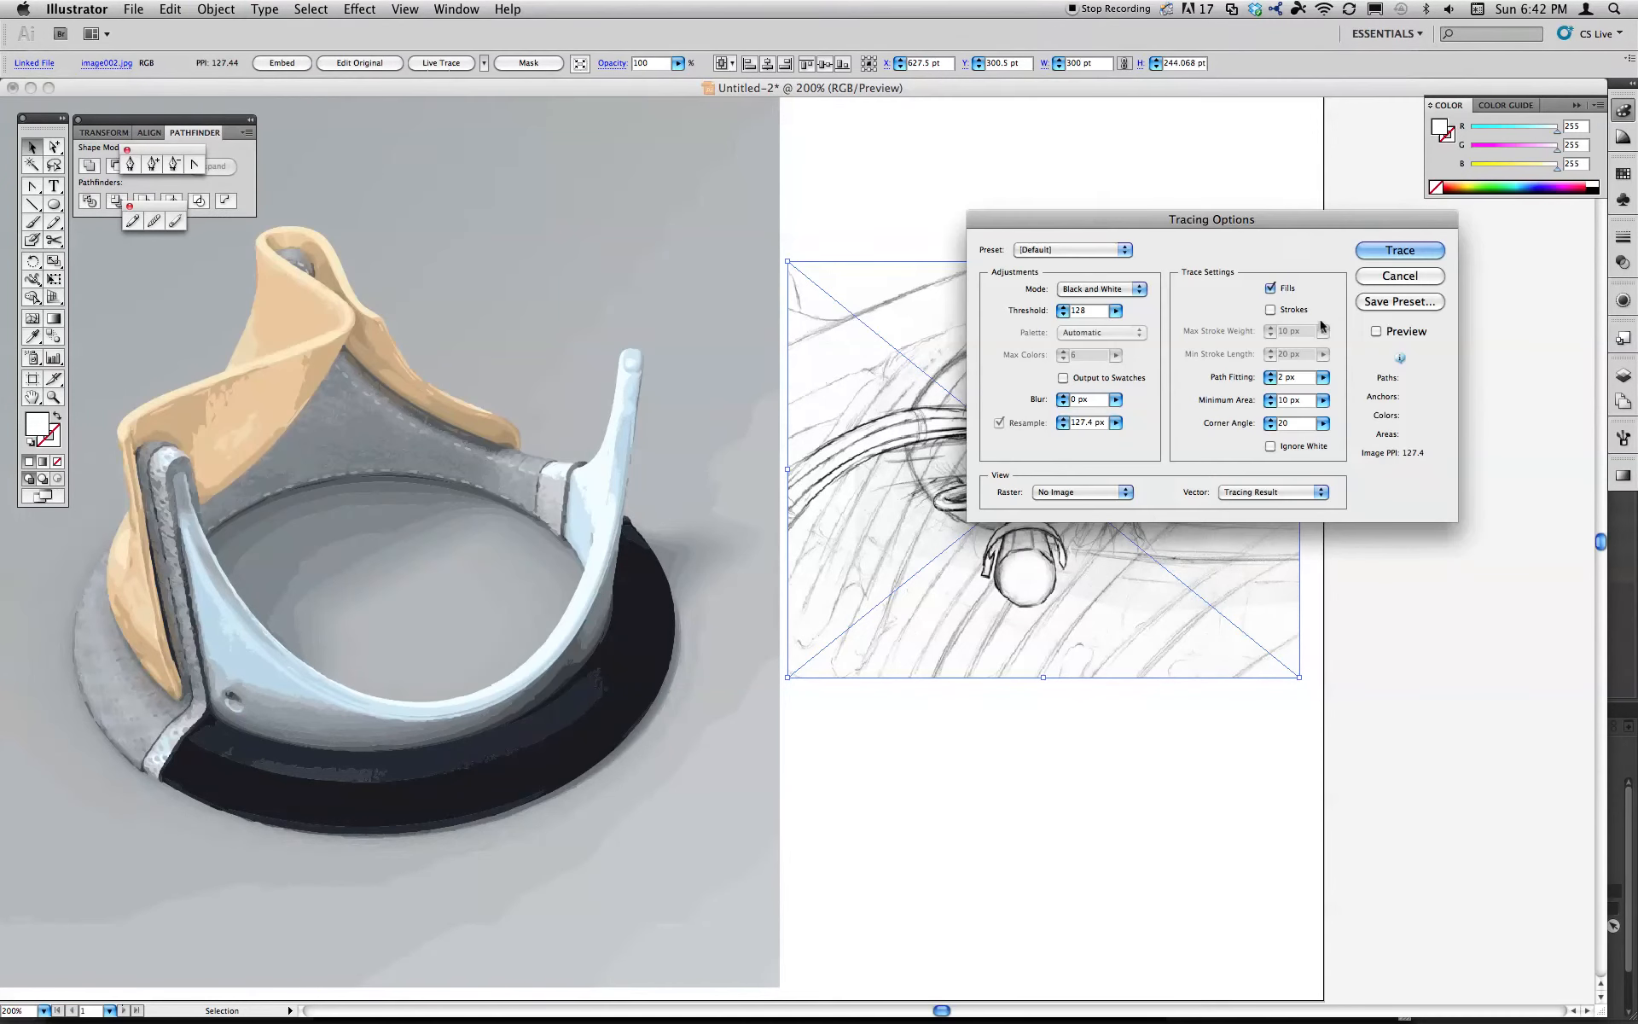
drag(1206, 226, 471, 294)
click(635, 407)
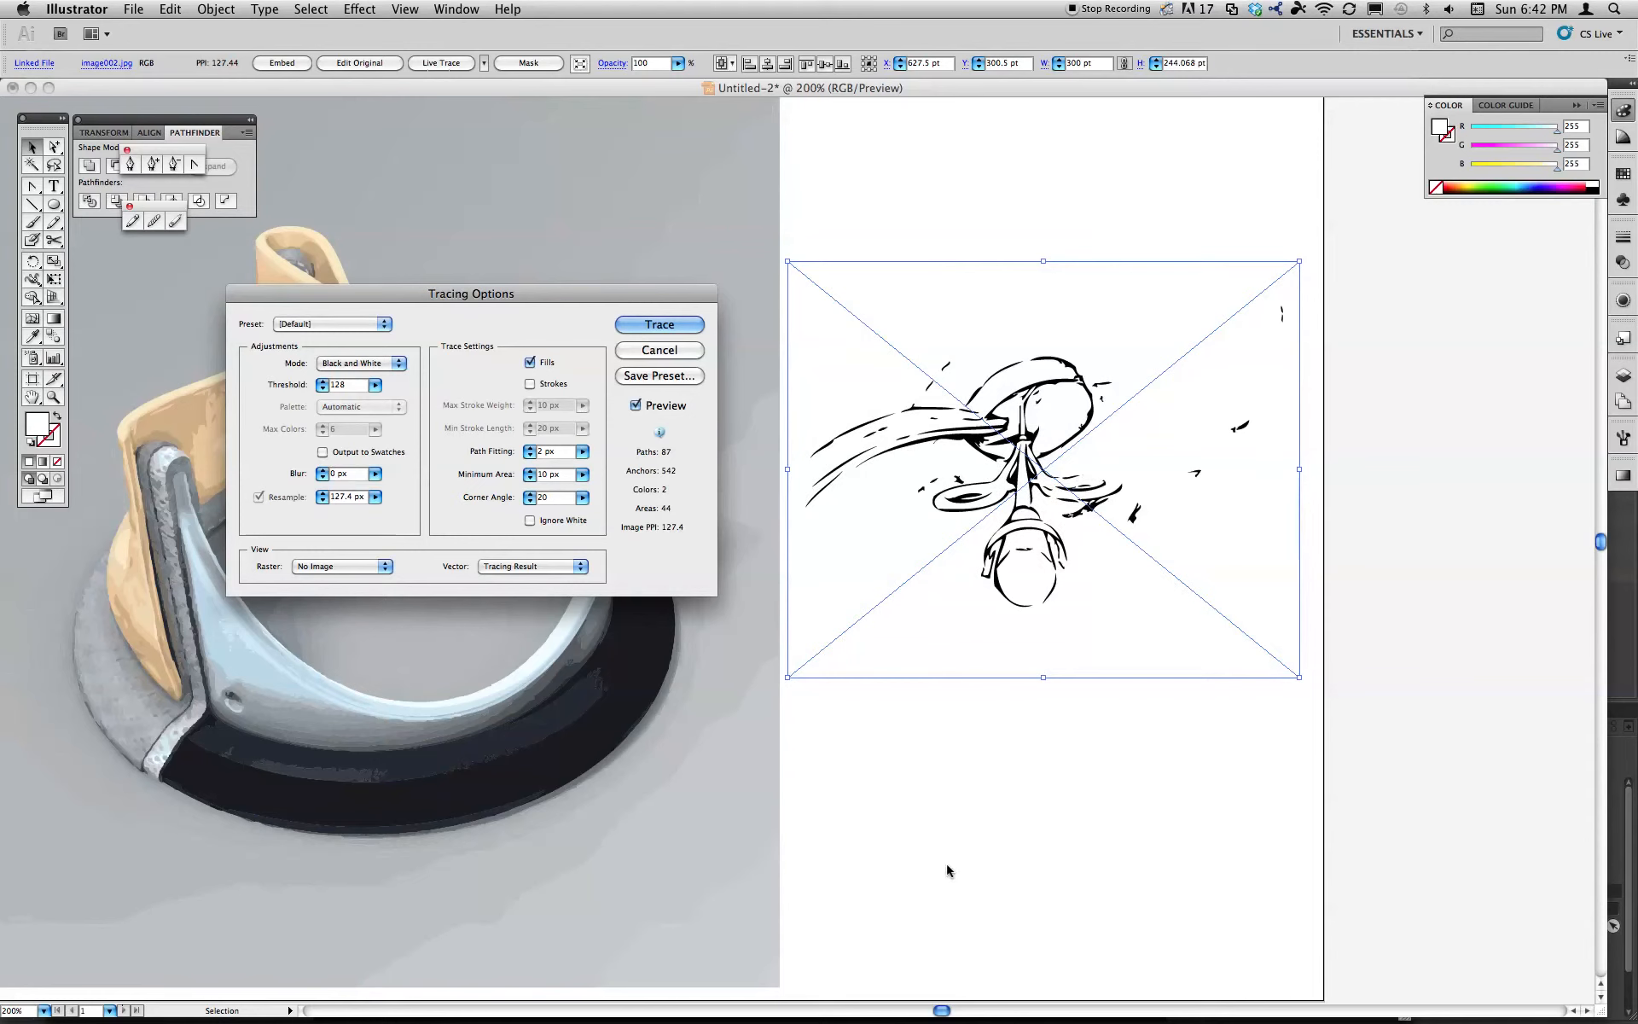
Try a black and white threshold of 221 on the sketch trace and settle on a threshold of 201
click(375, 385)
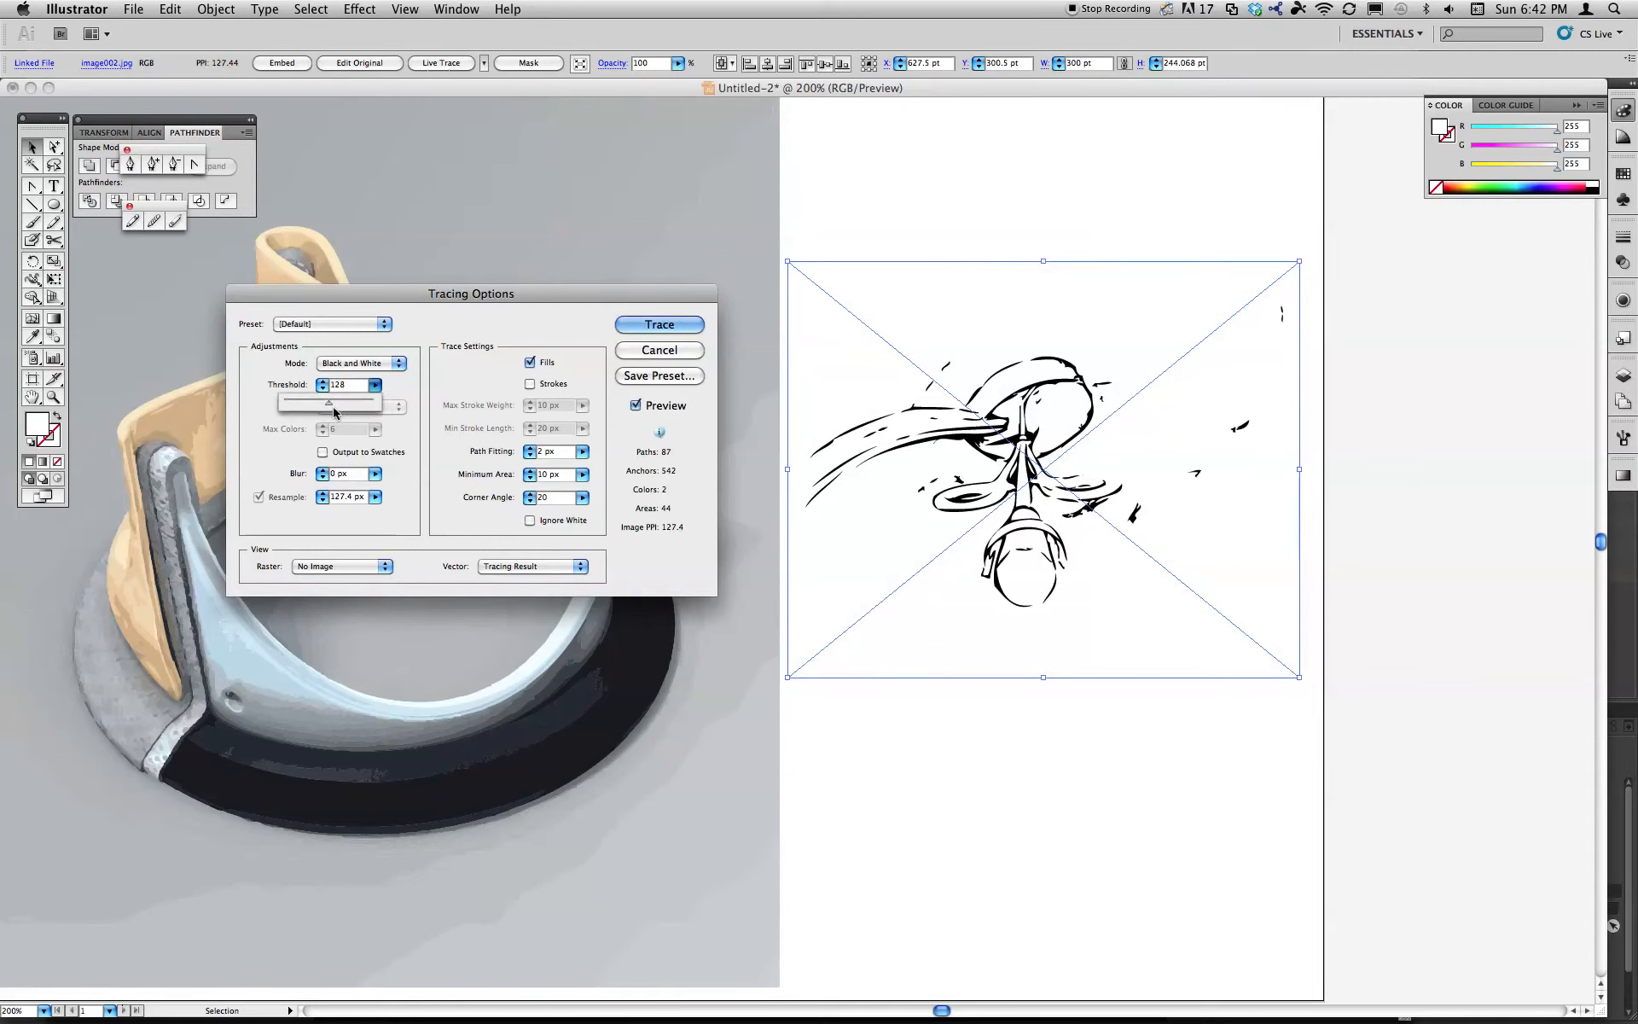
mouse_move(329, 403)
mouse_down()
mouse_move(376, 402)
mouse_move(361, 409)
mouse_up()
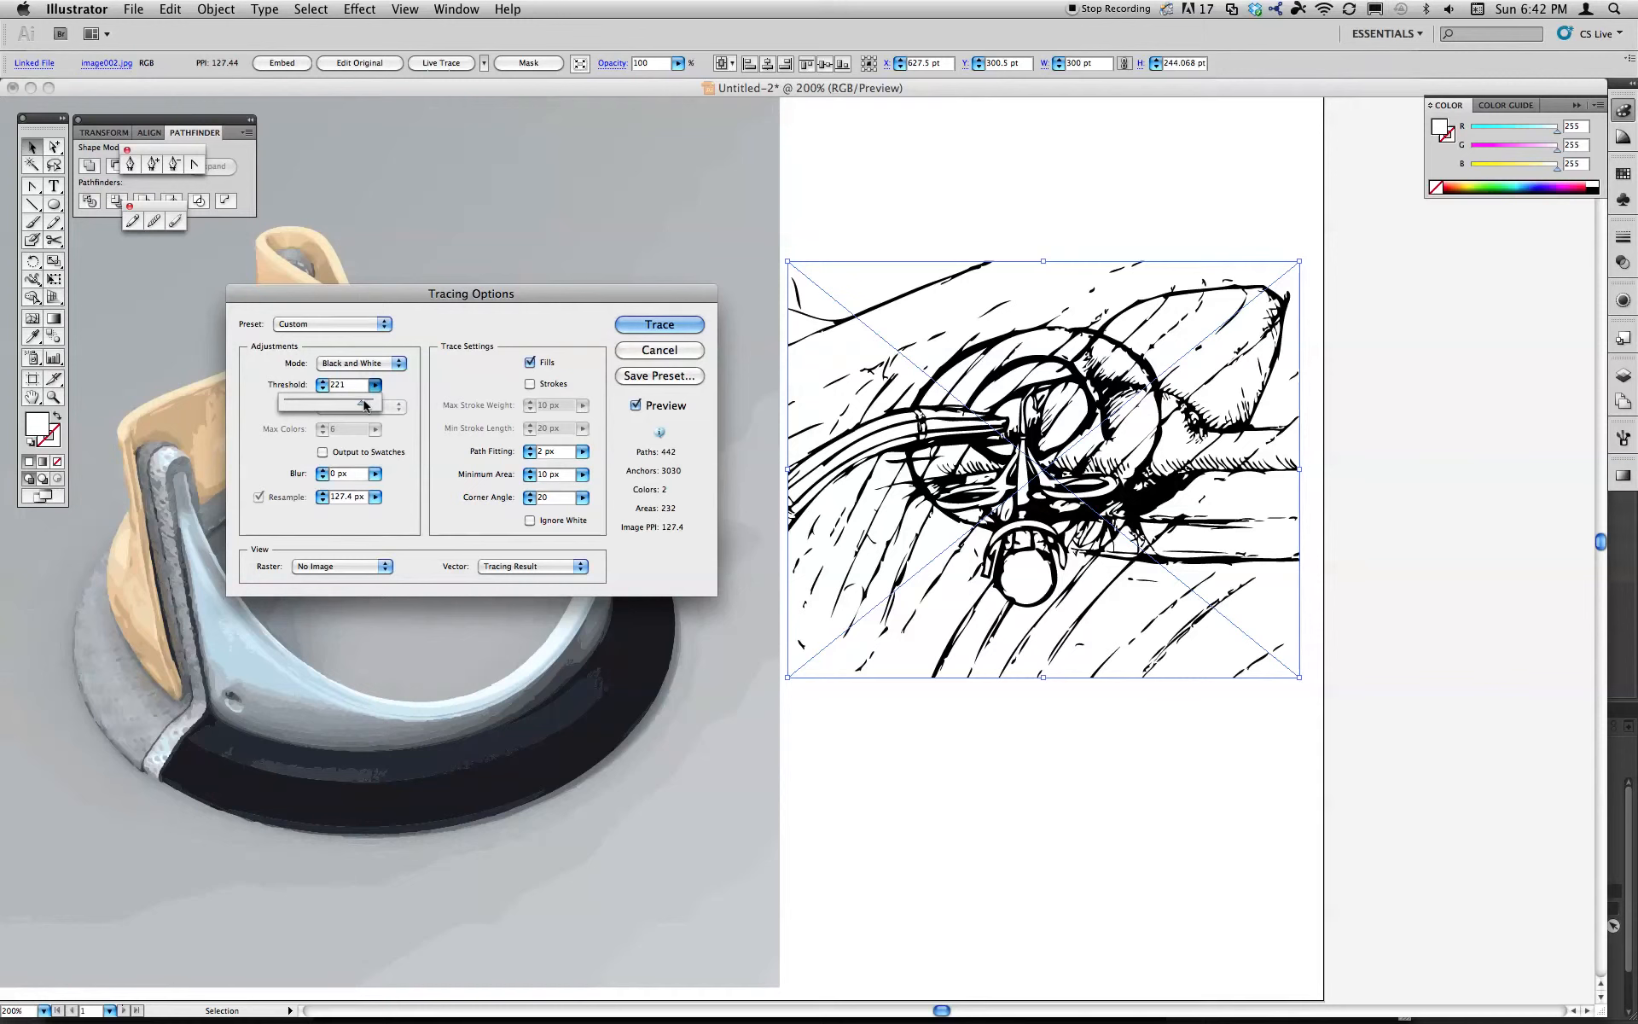
drag(360, 407, 354, 407)
Compare path fittings of 4 px and 7 px on the sketch trace and set the path fitting to 5 px
click(581, 451)
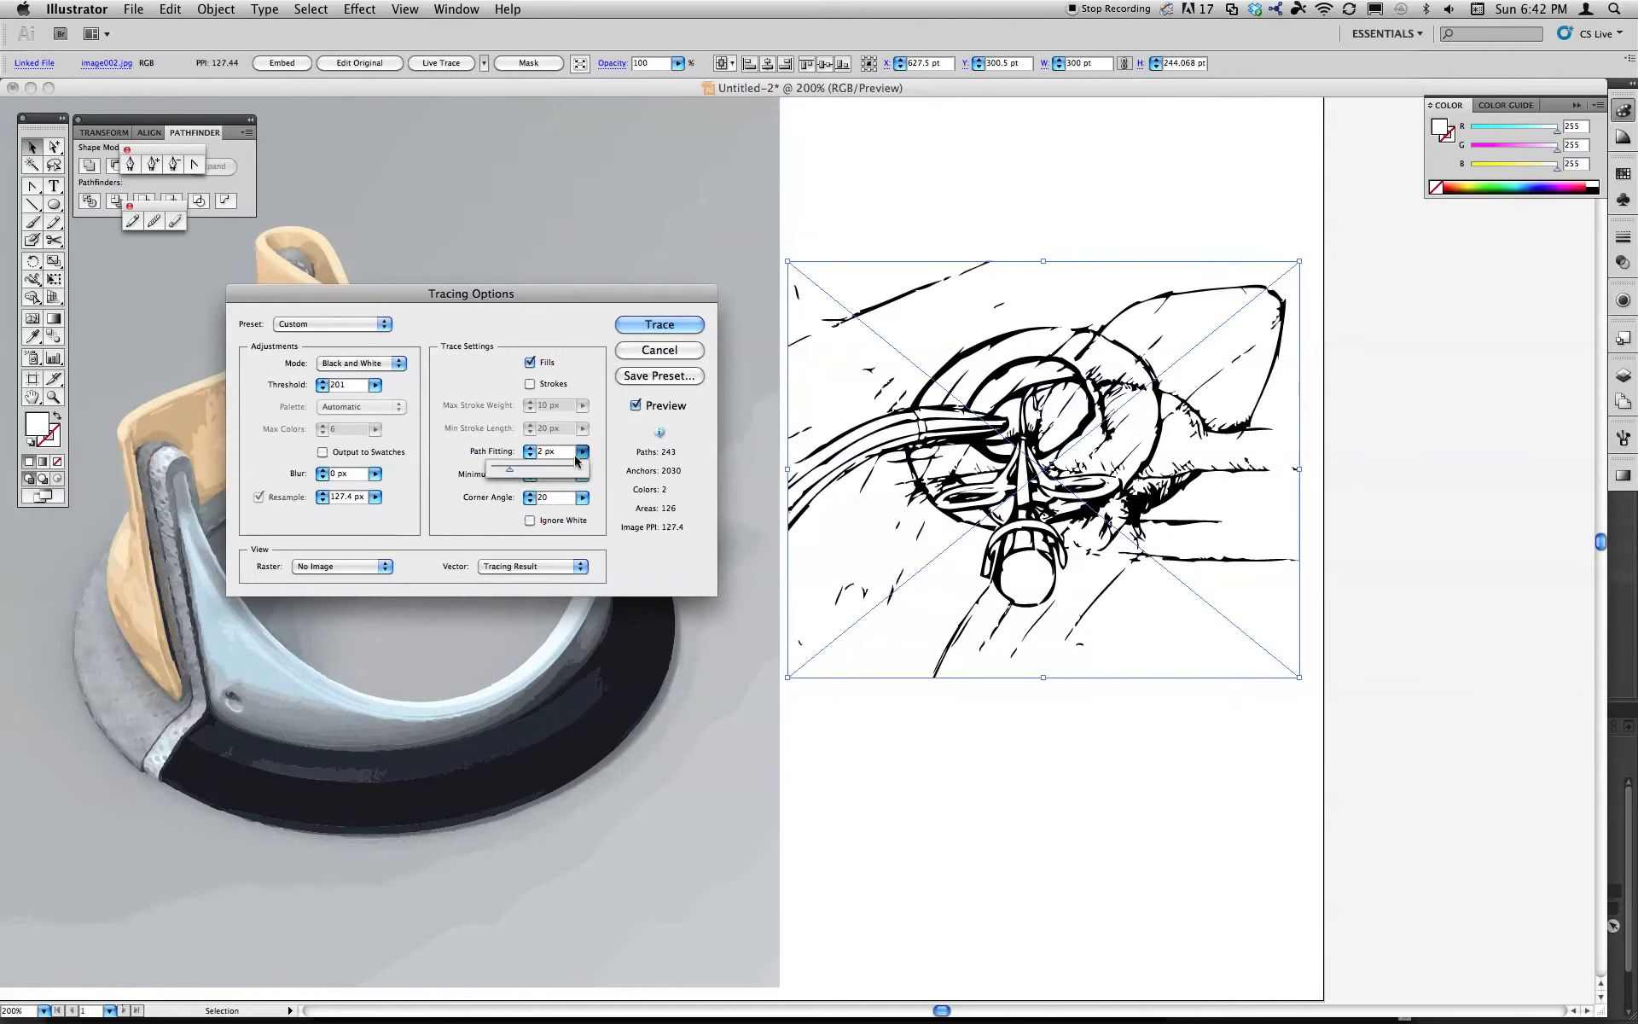
drag(512, 474, 527, 473)
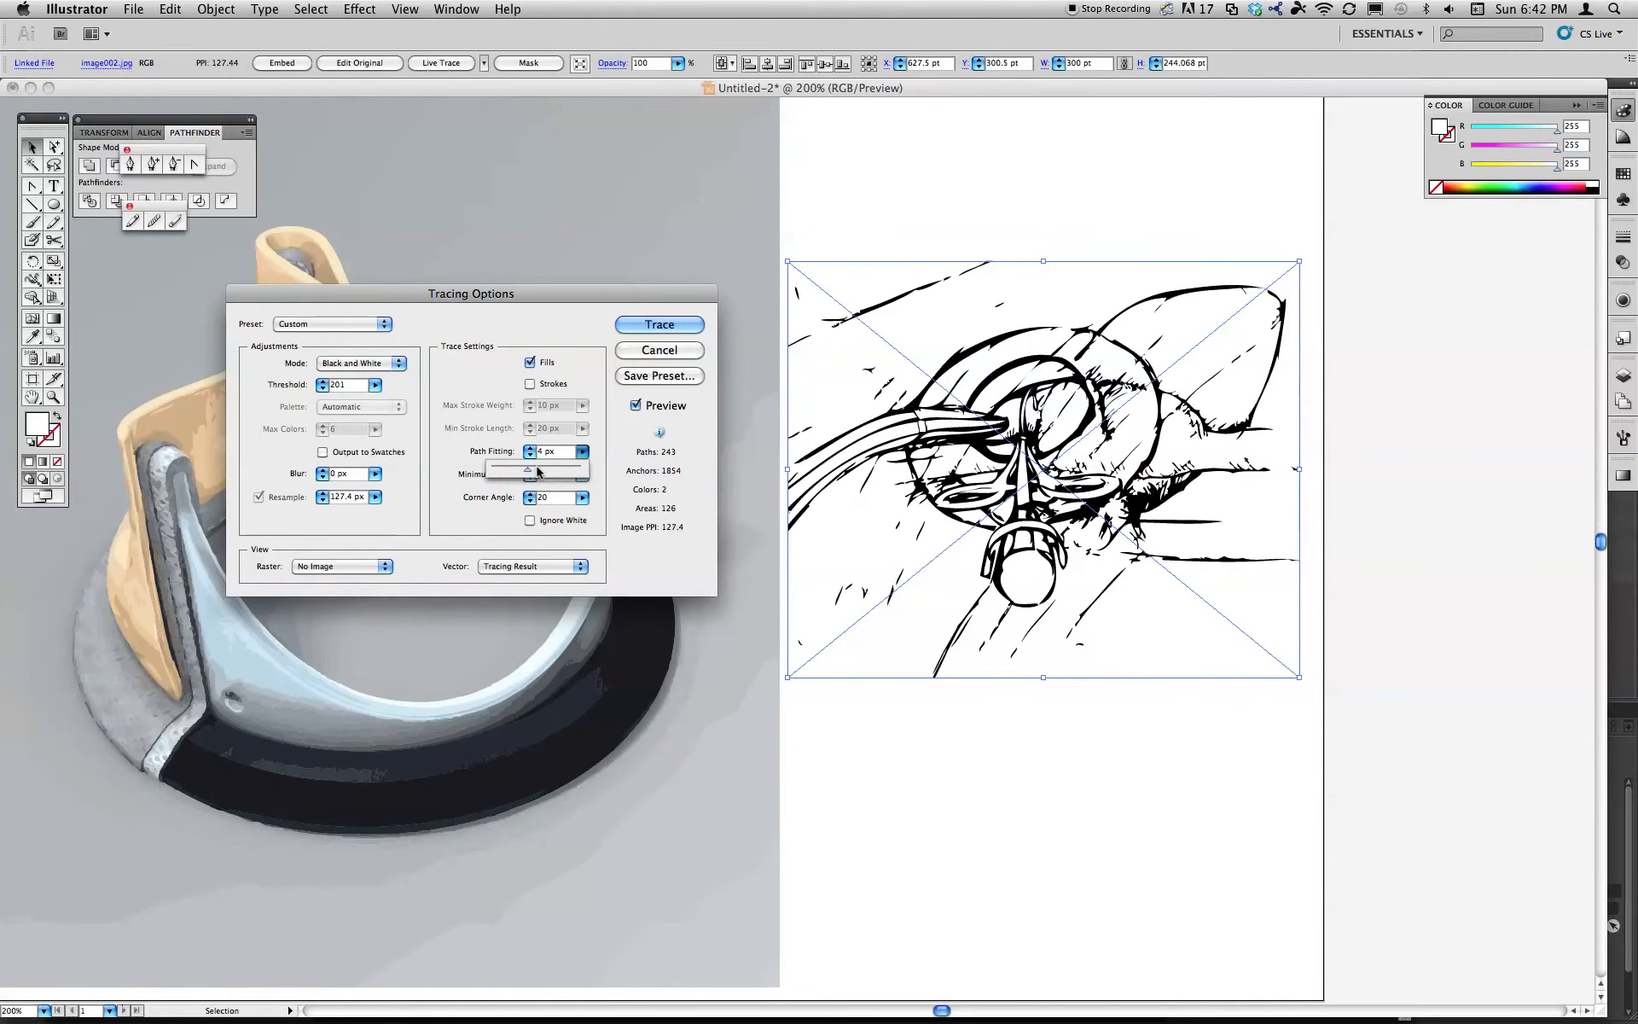
drag(536, 474, 548, 472)
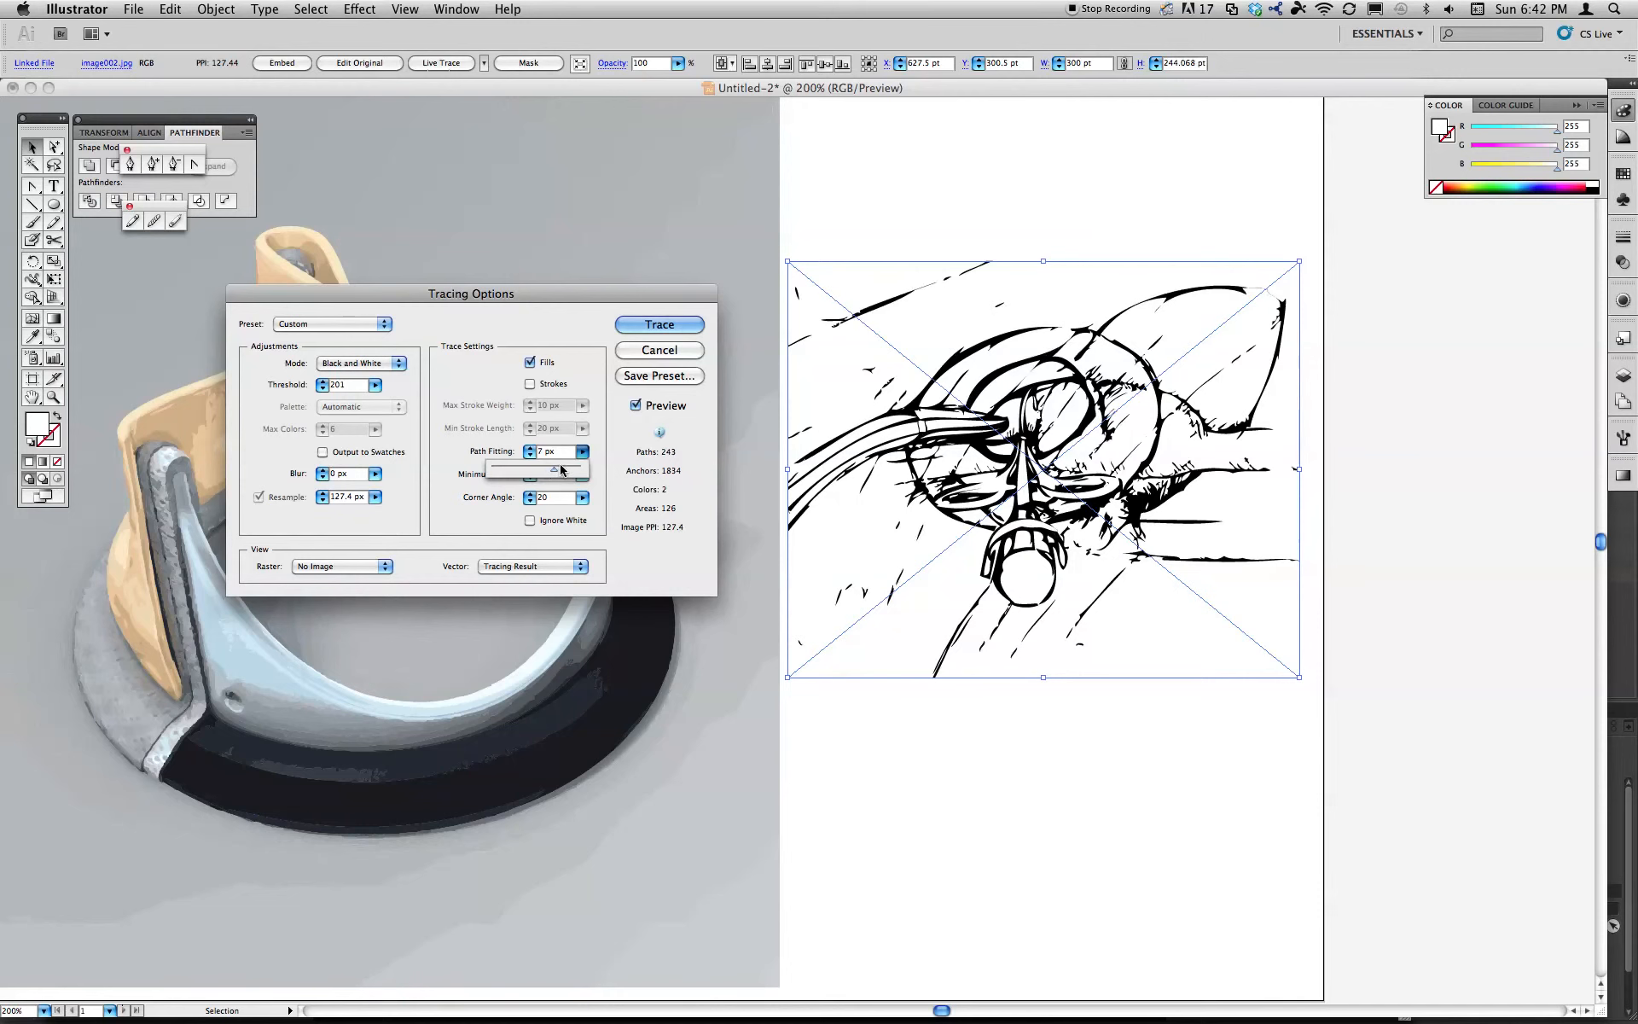
drag(554, 469, 541, 475)
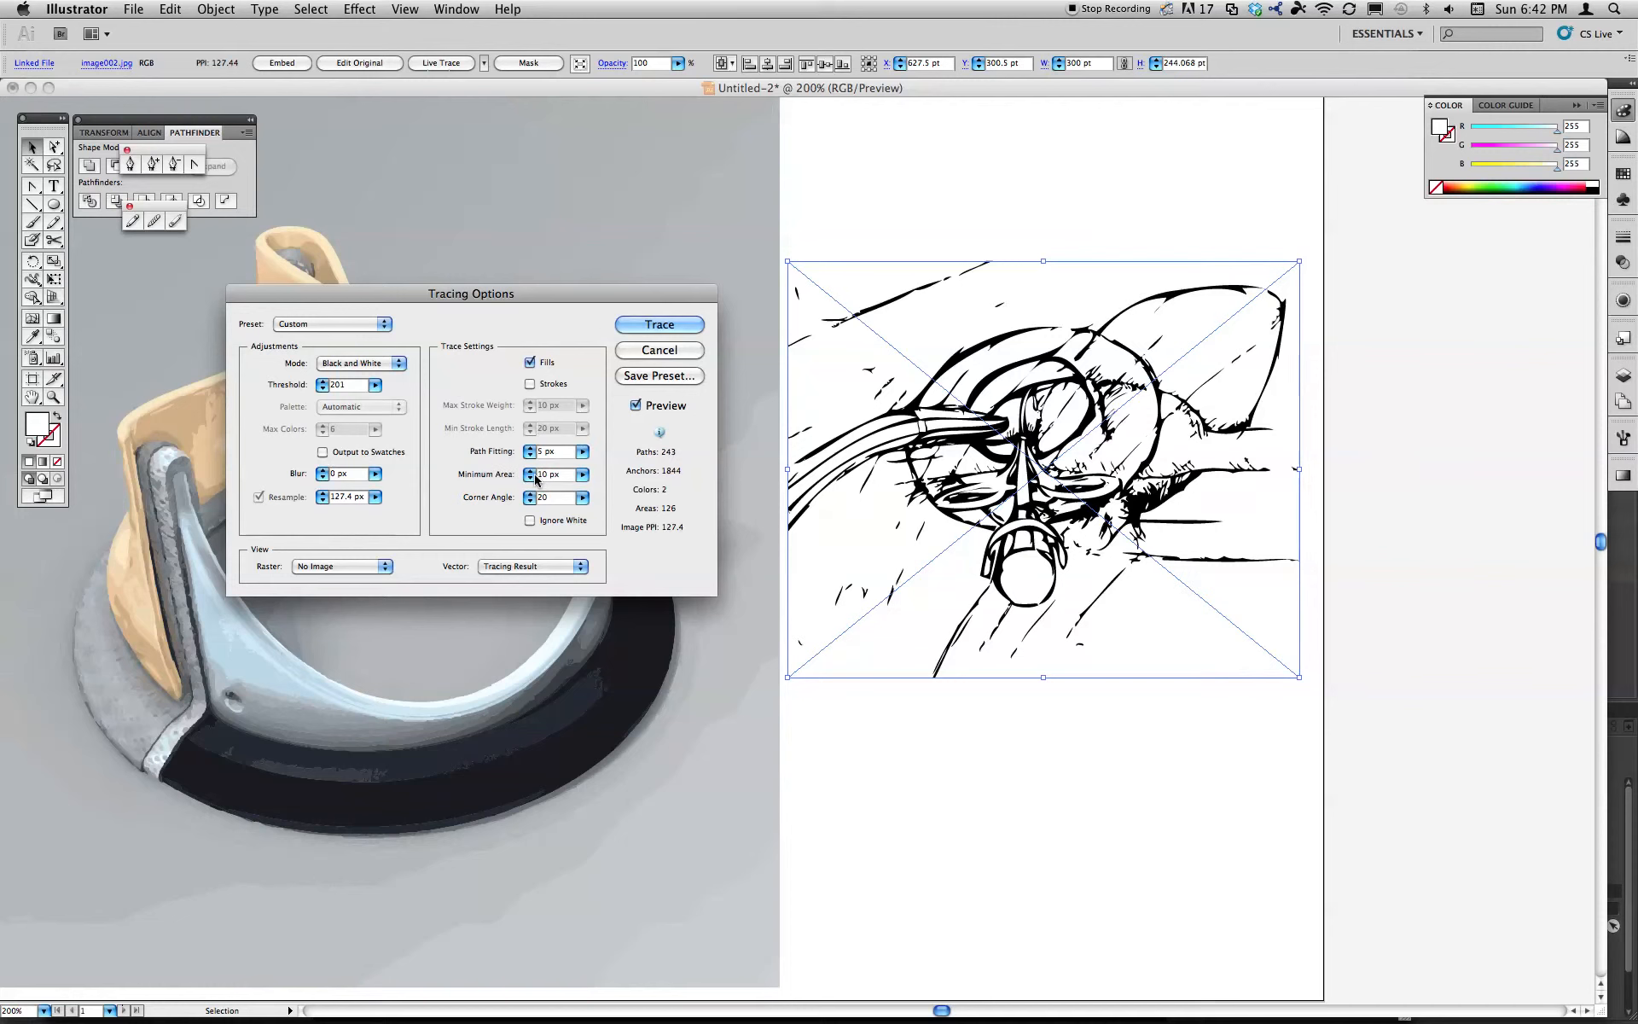
Try a minimum area of 173 px on the sketch trace and settle on a minimum area of 87 px
click(581, 473)
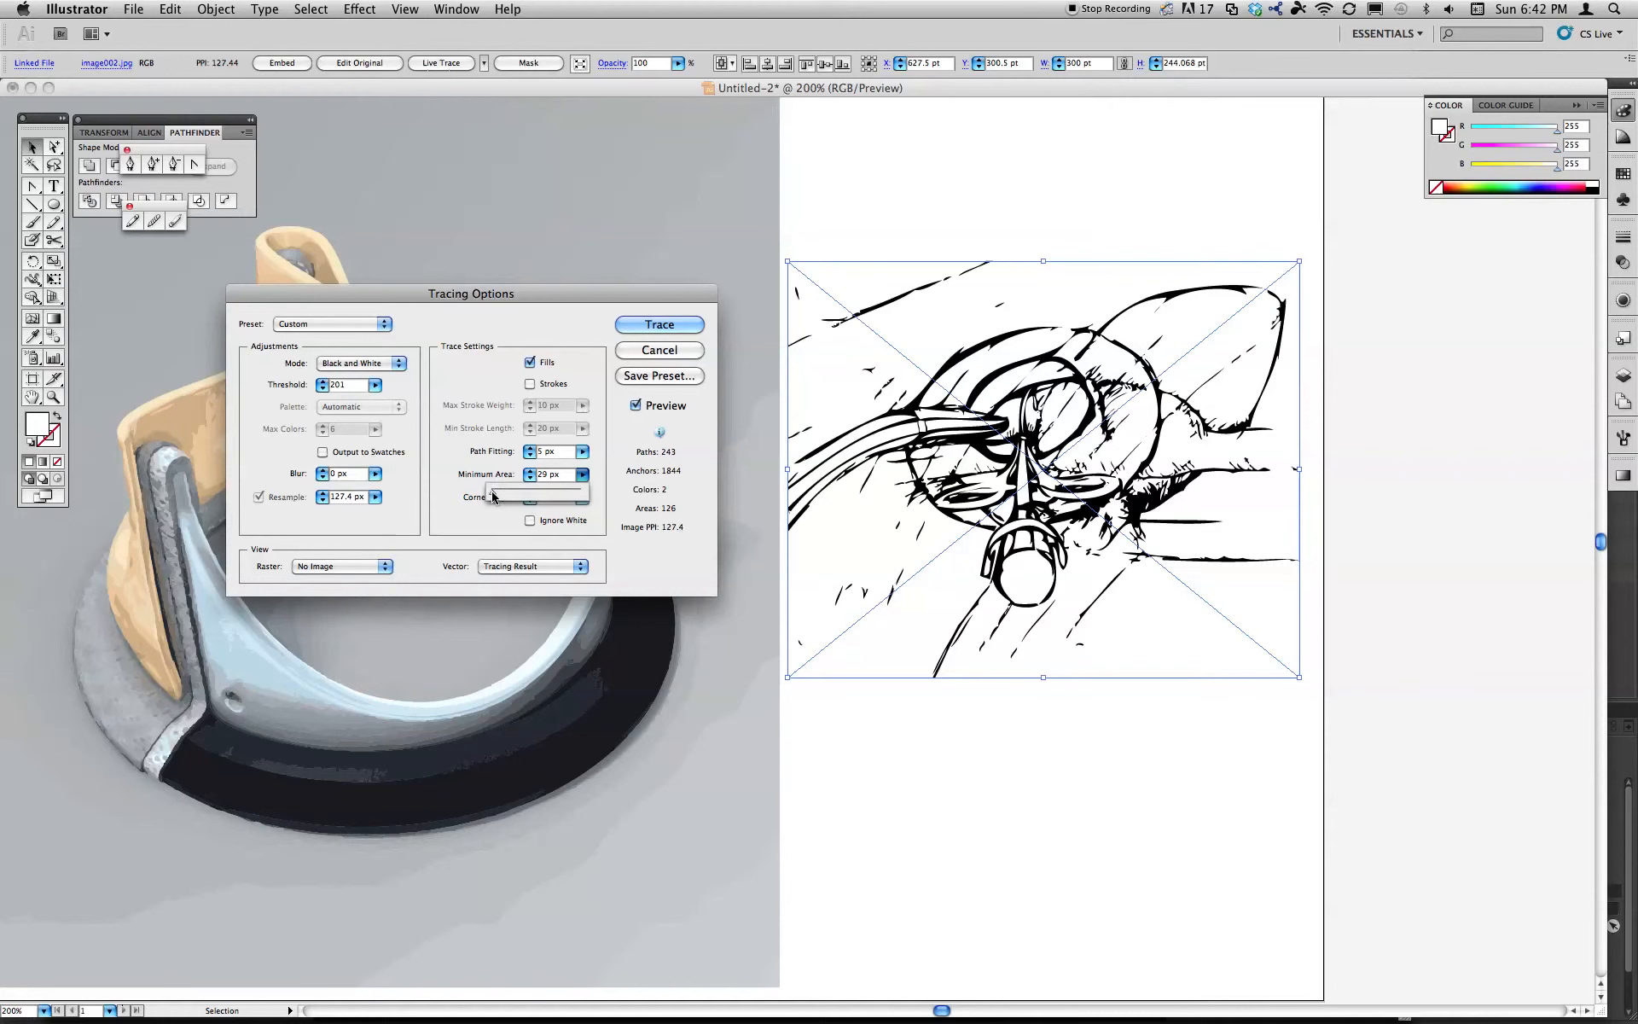
drag(493, 496, 518, 487)
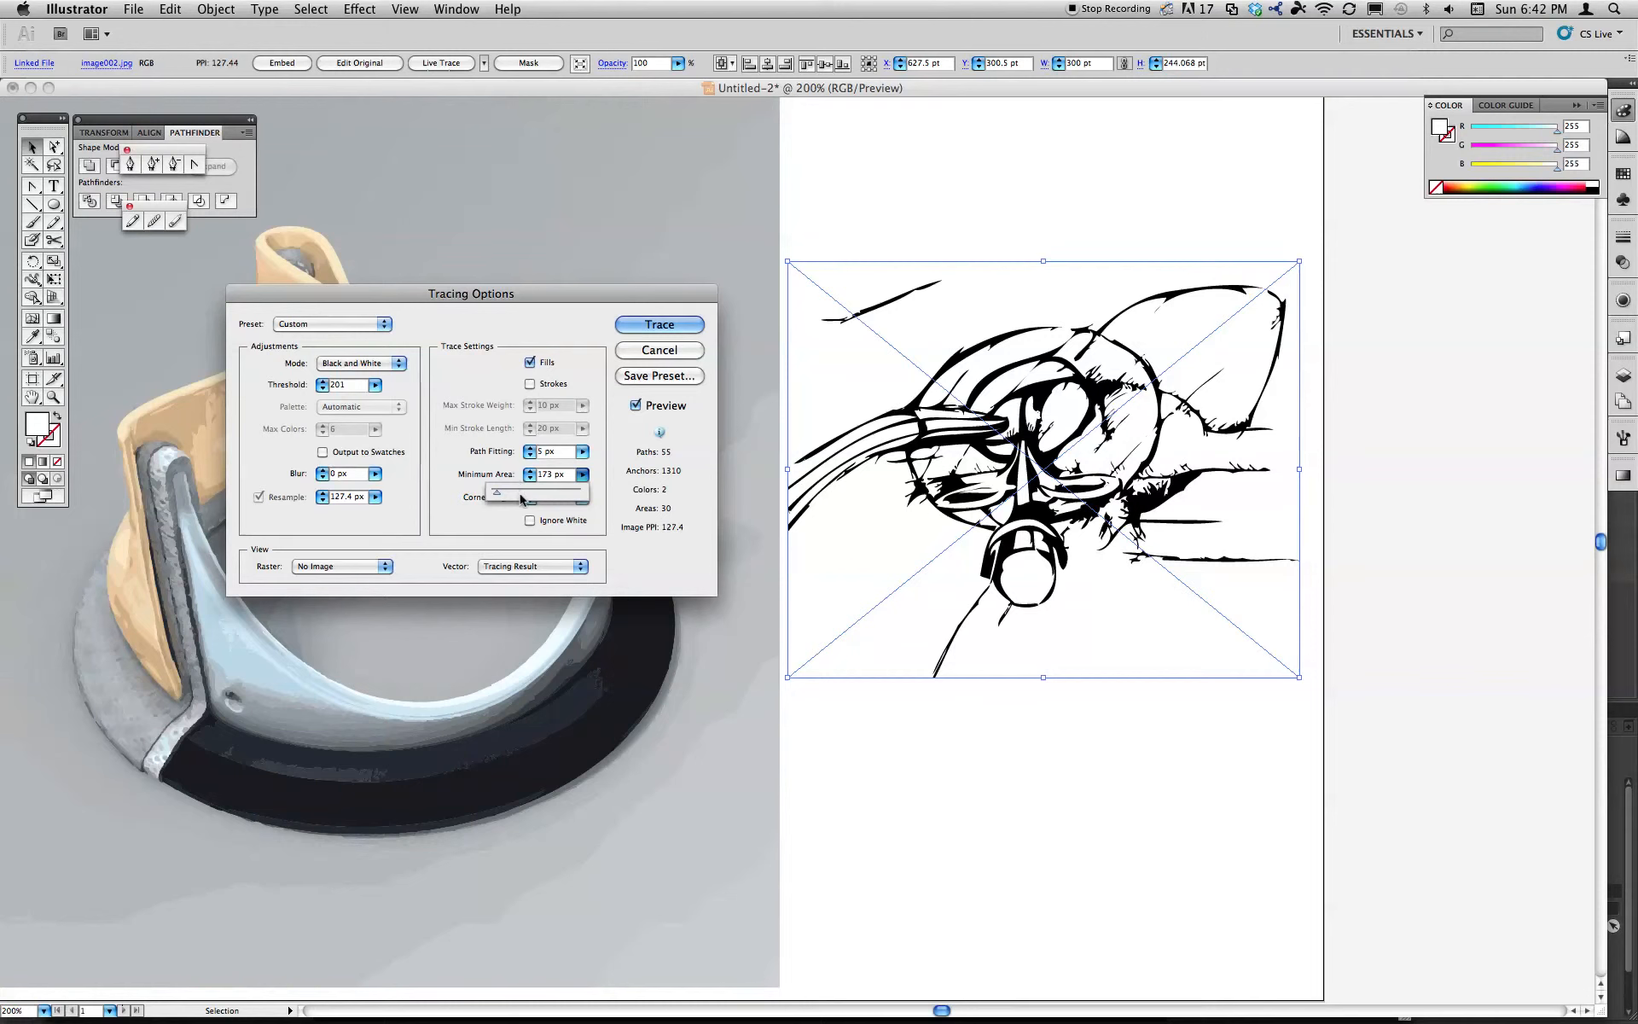
drag(497, 501, 500, 509)
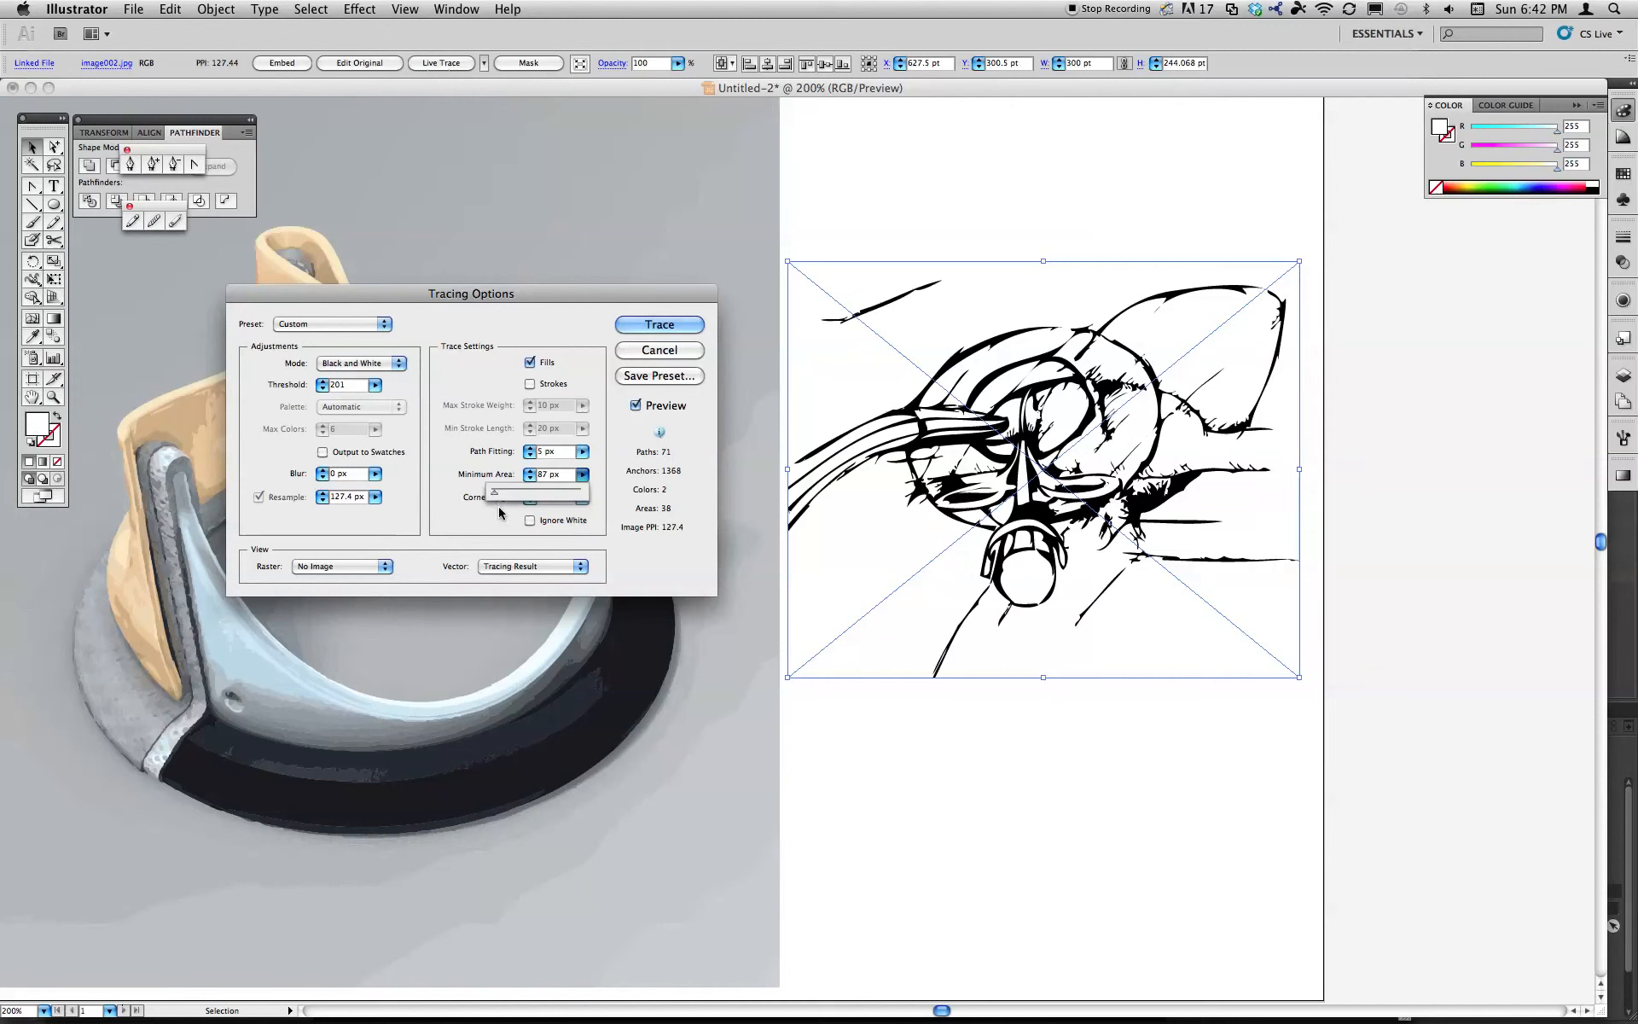
click(601, 491)
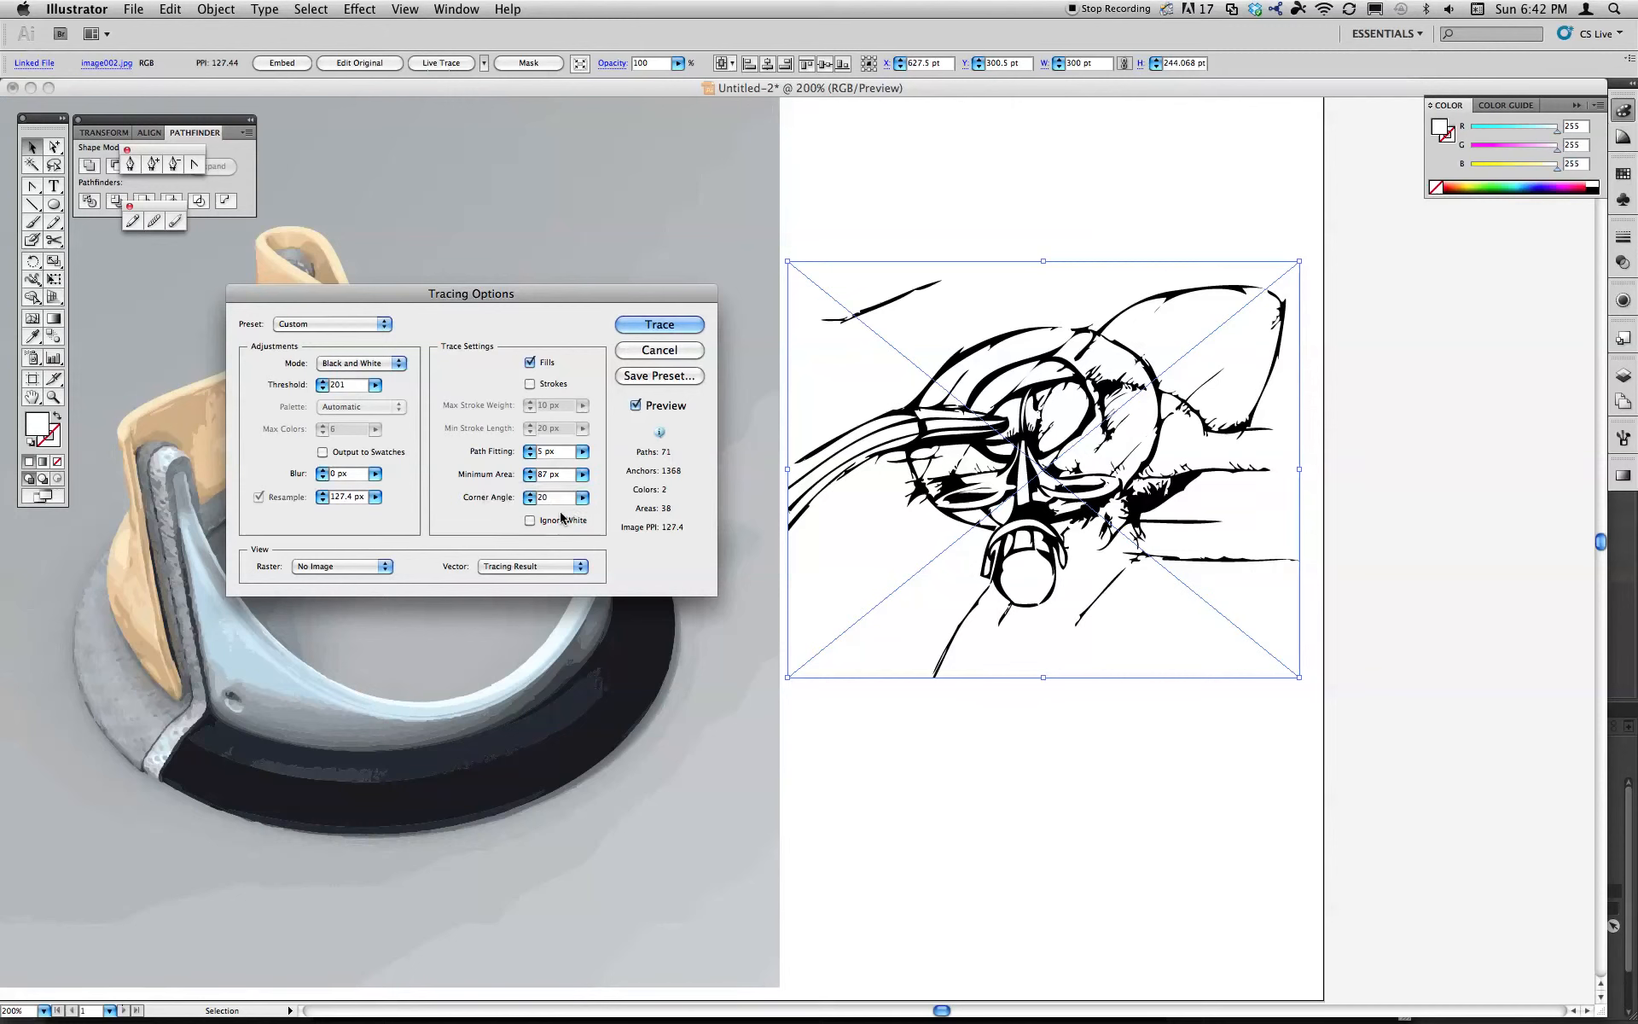
Set the sketch trace's corner angle to 7, apply the trace and clear the selection
click(582, 497)
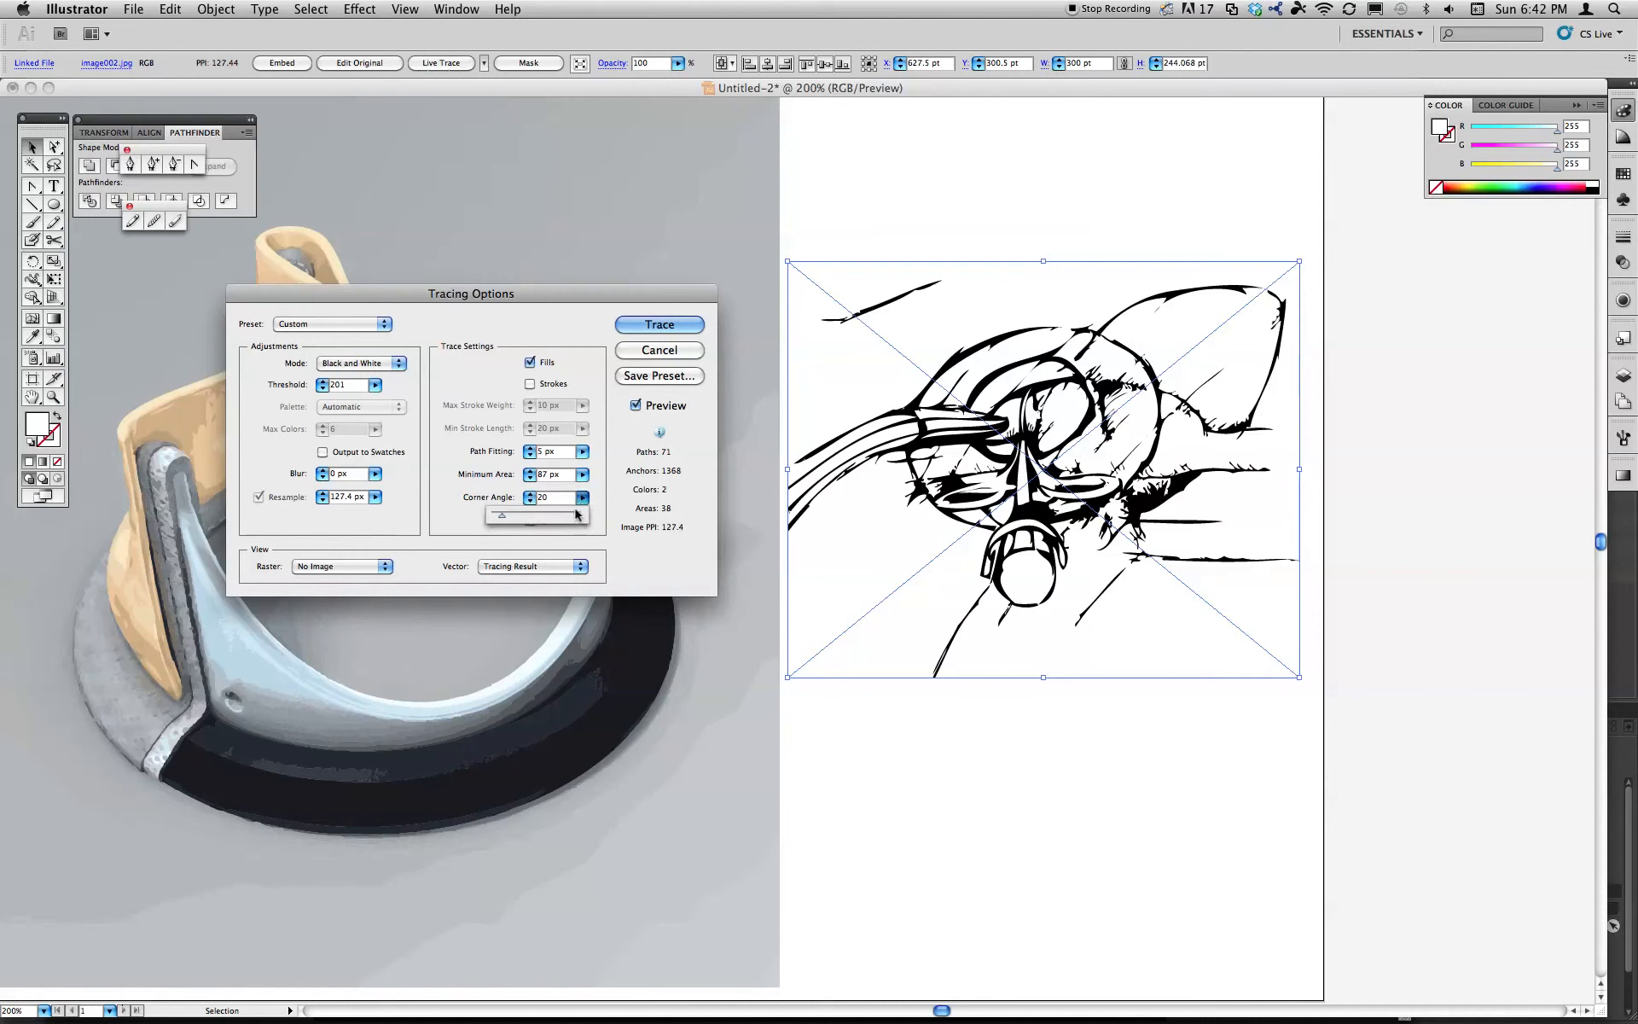
mouse_move(502, 515)
mouse_down()
mouse_move(565, 520)
mouse_move(496, 522)
mouse_up()
click(701, 325)
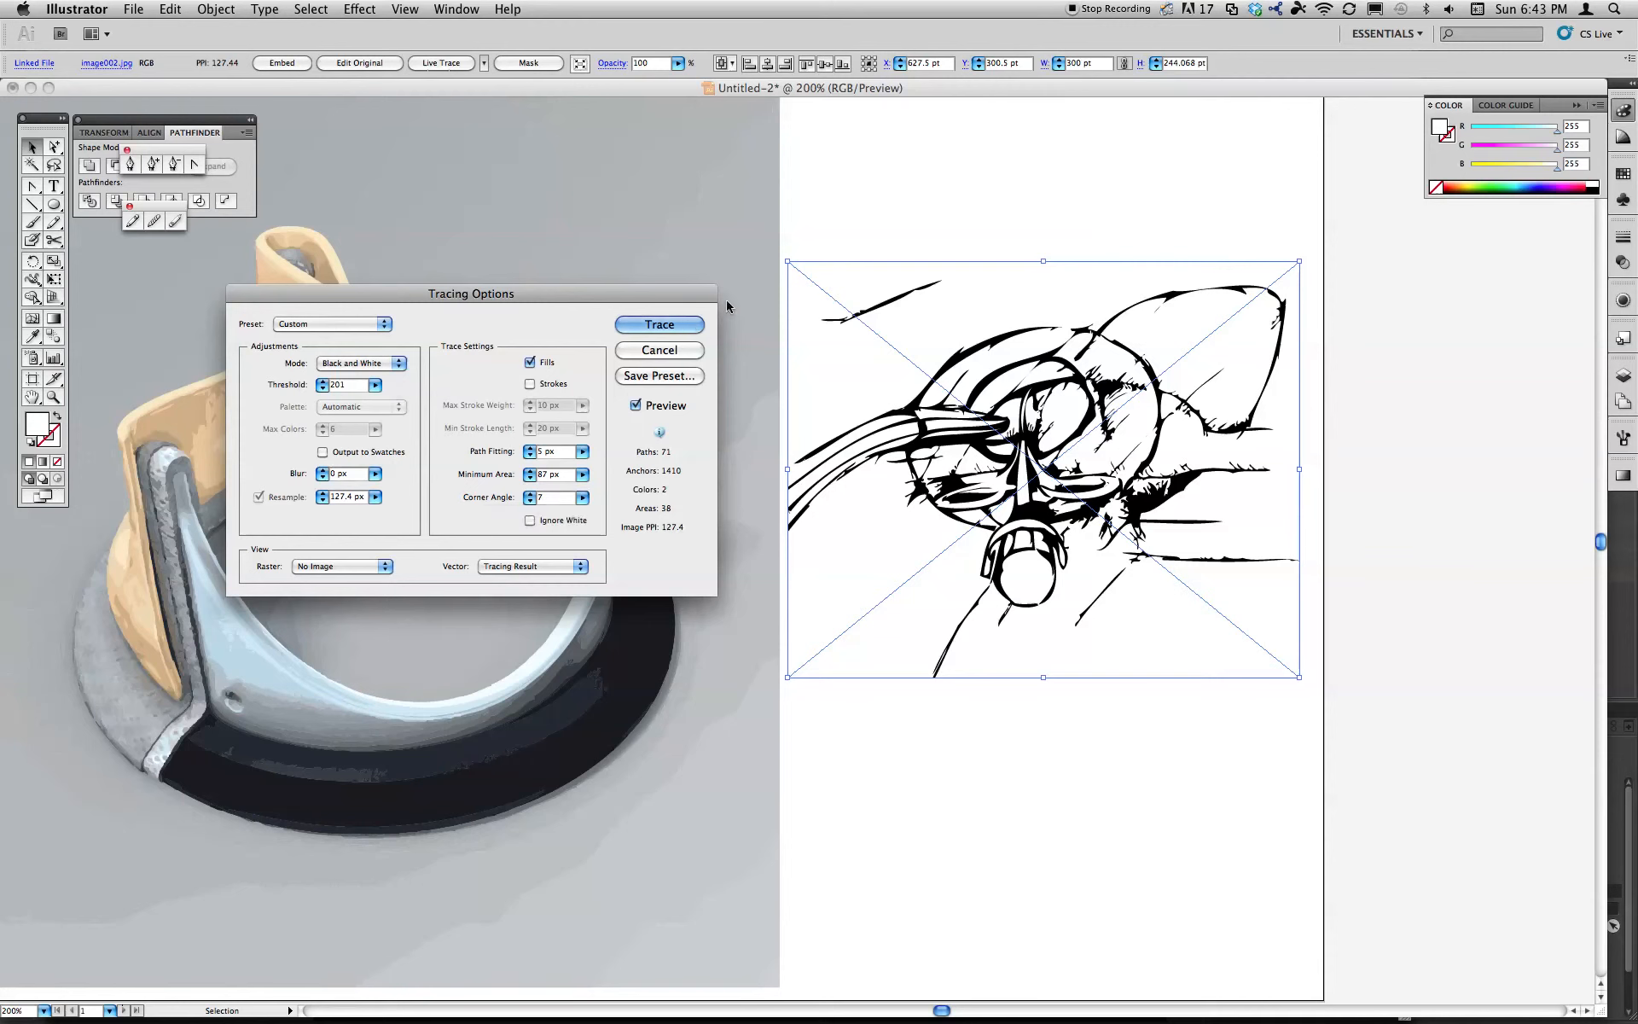
click(663, 328)
click(1391, 577)
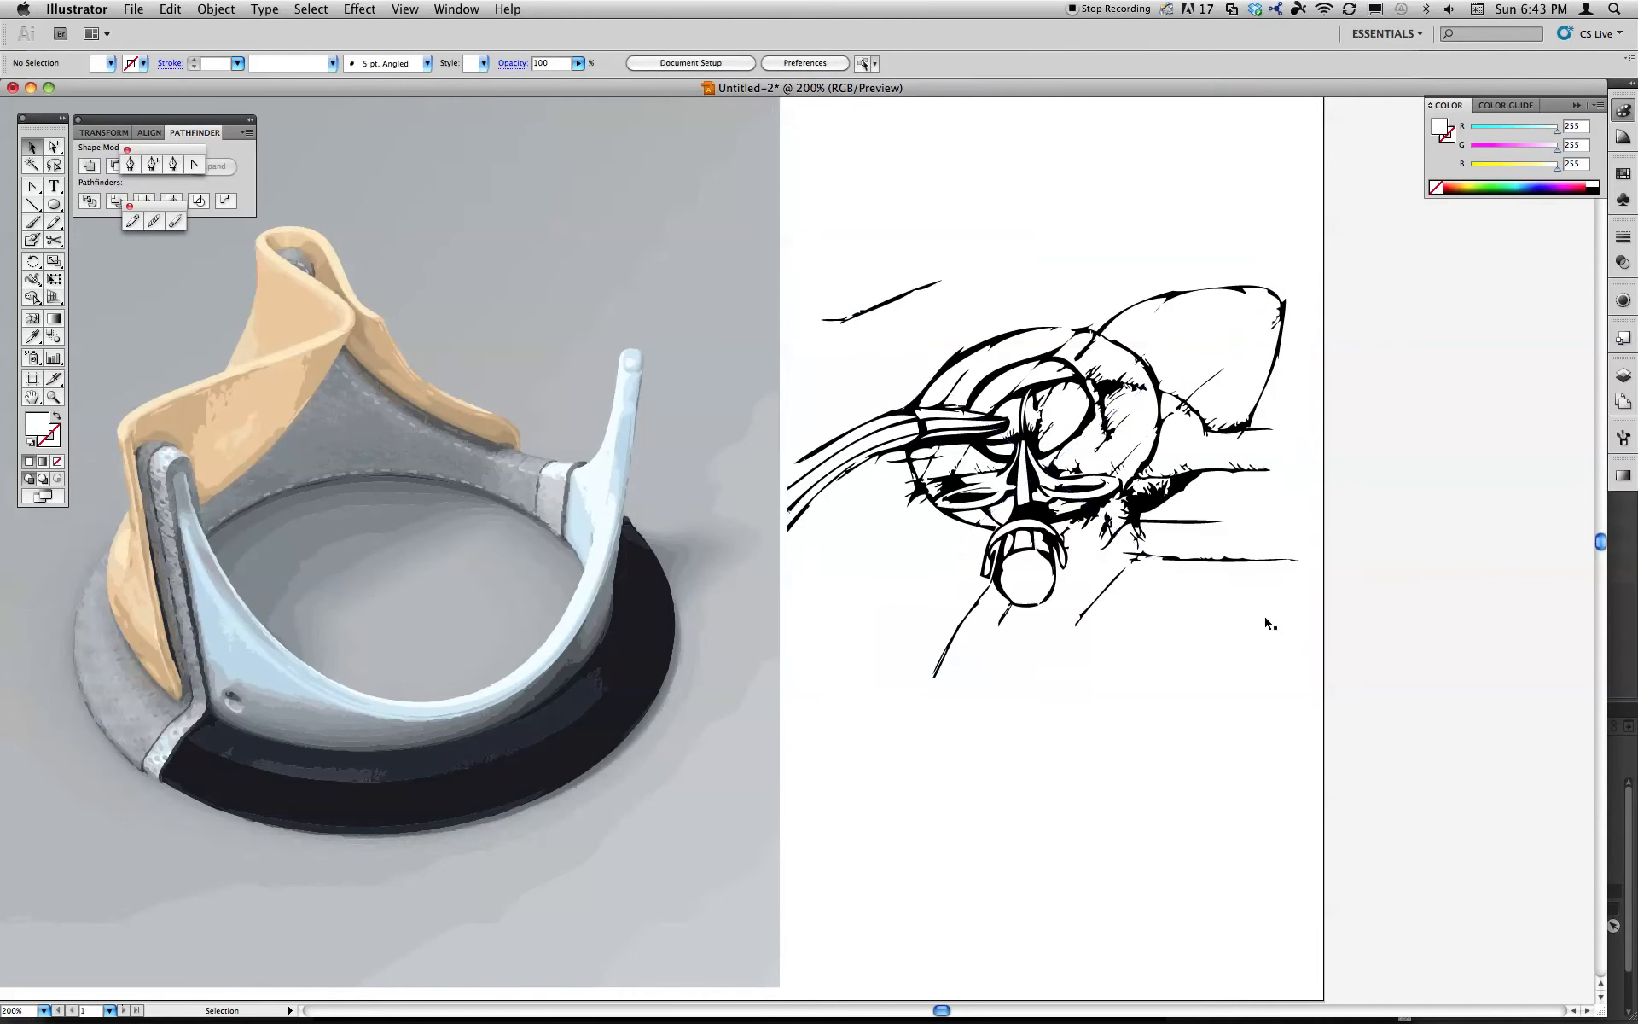
Move the traced clamp sketch to about X 633.5 pt, Y 283 pt and expand its Live Trace into paths
drag(1014, 397, 1024, 367)
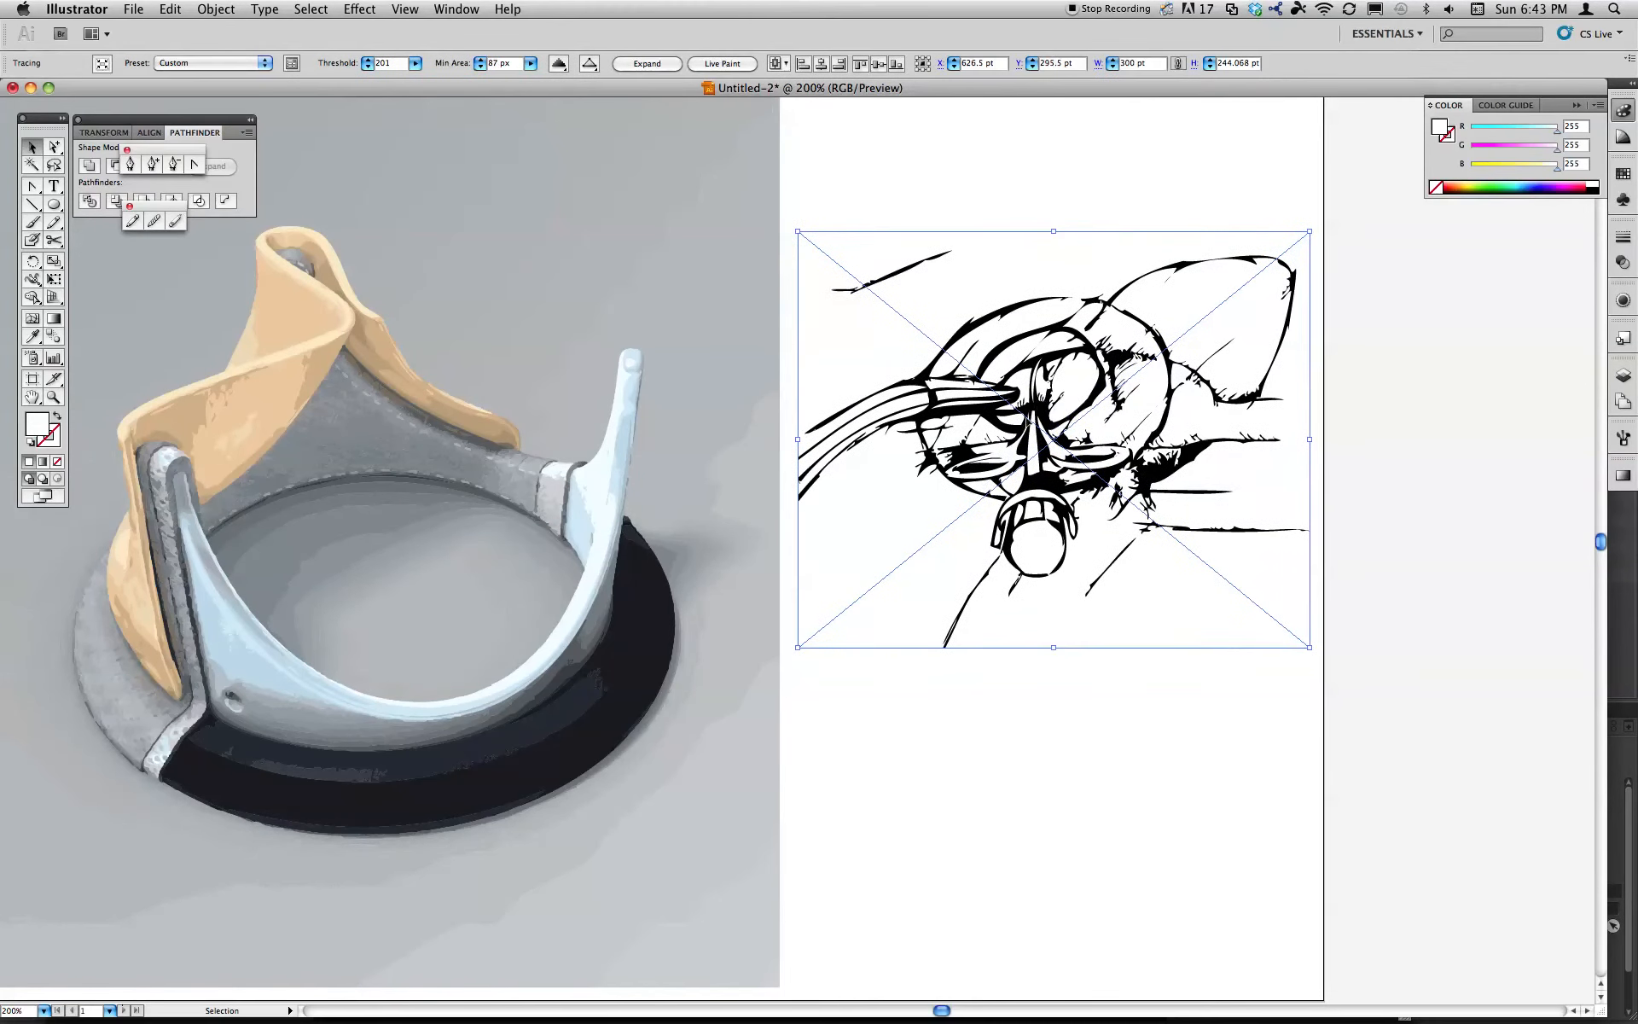
click(216, 9)
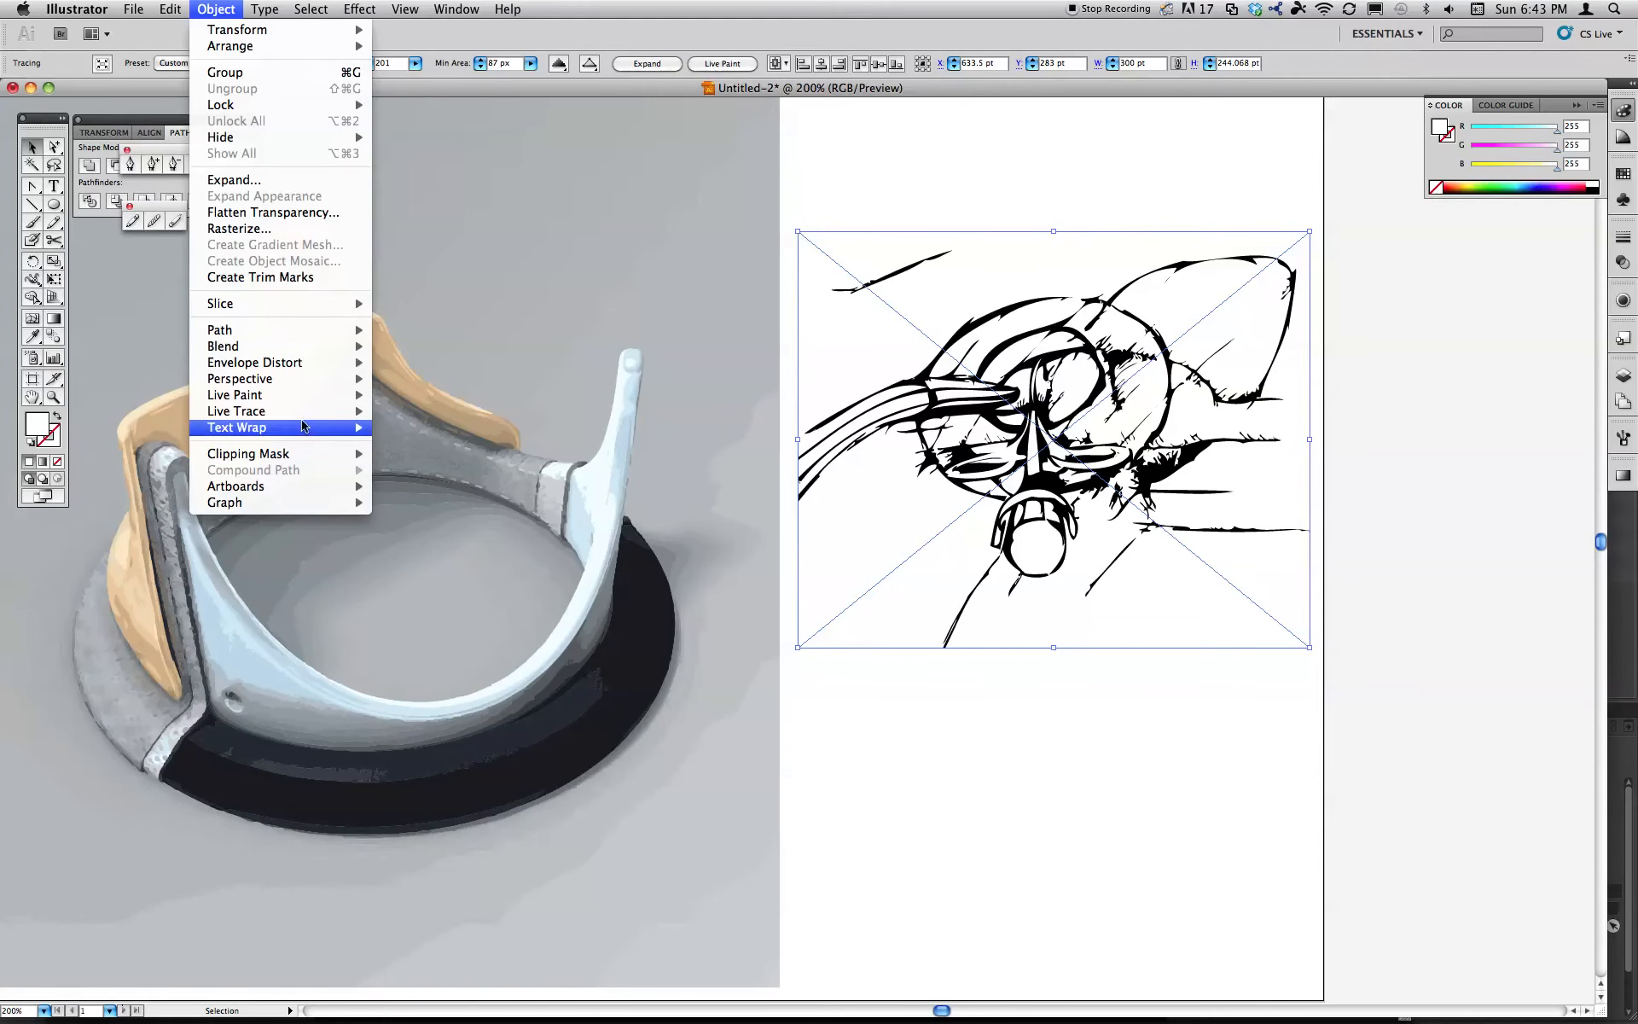
mouse_move(358, 418)
click(409, 512)
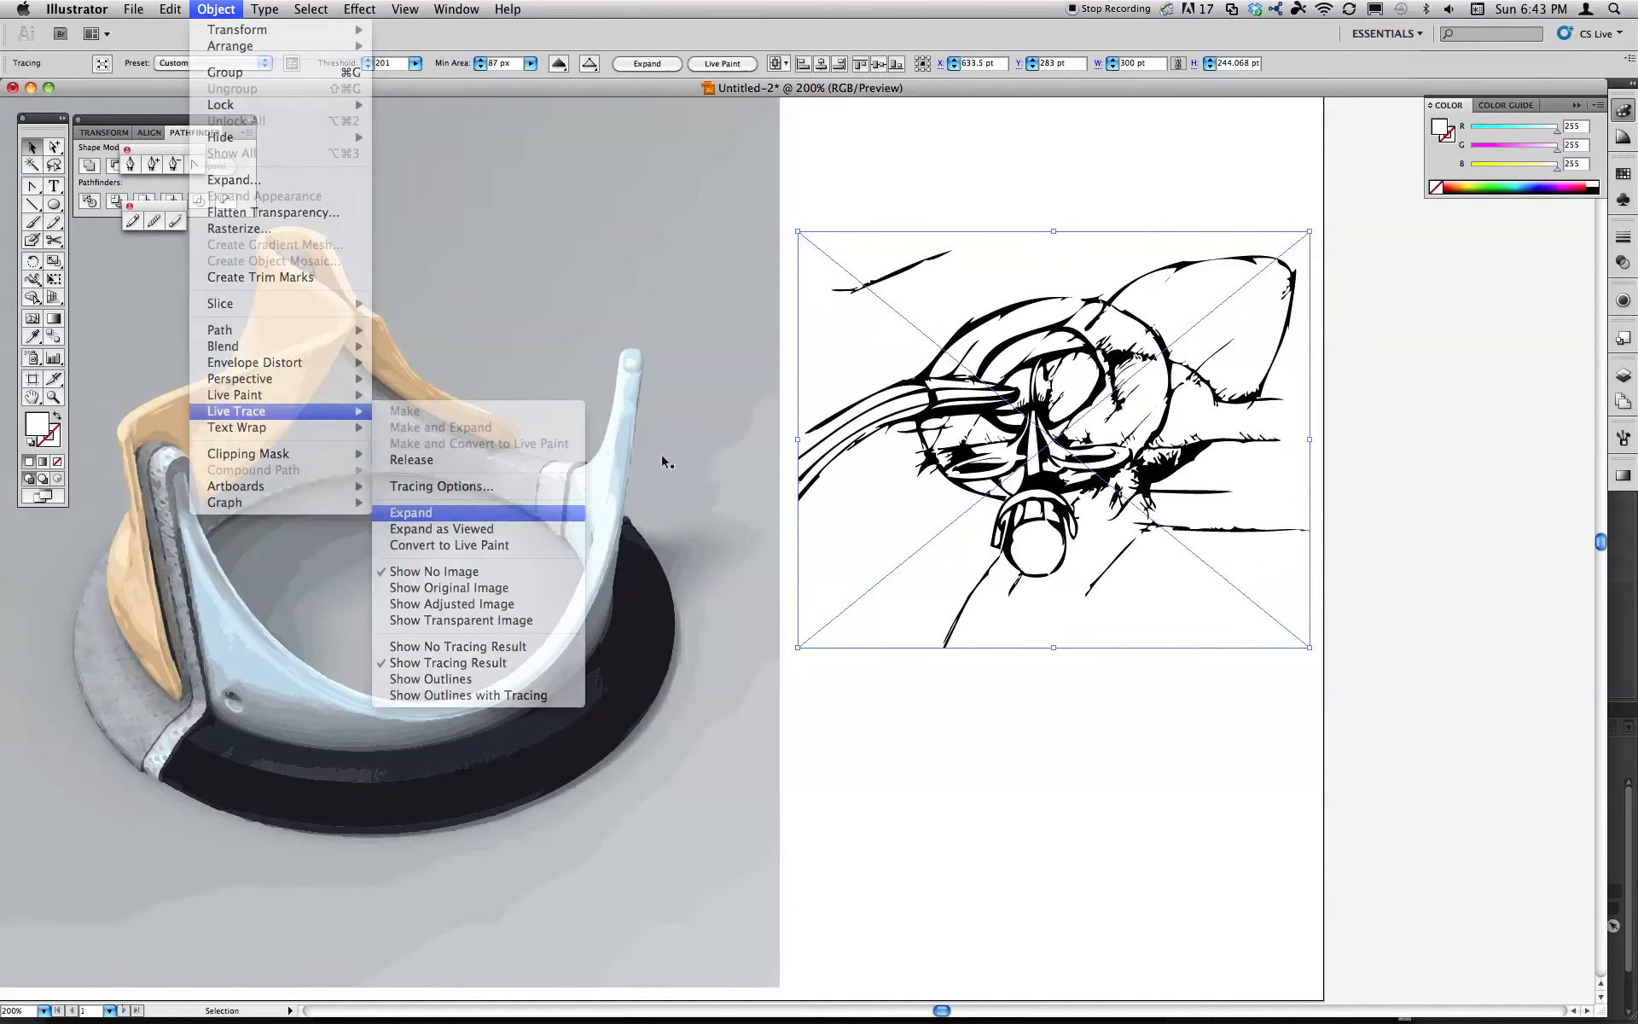
click(1359, 399)
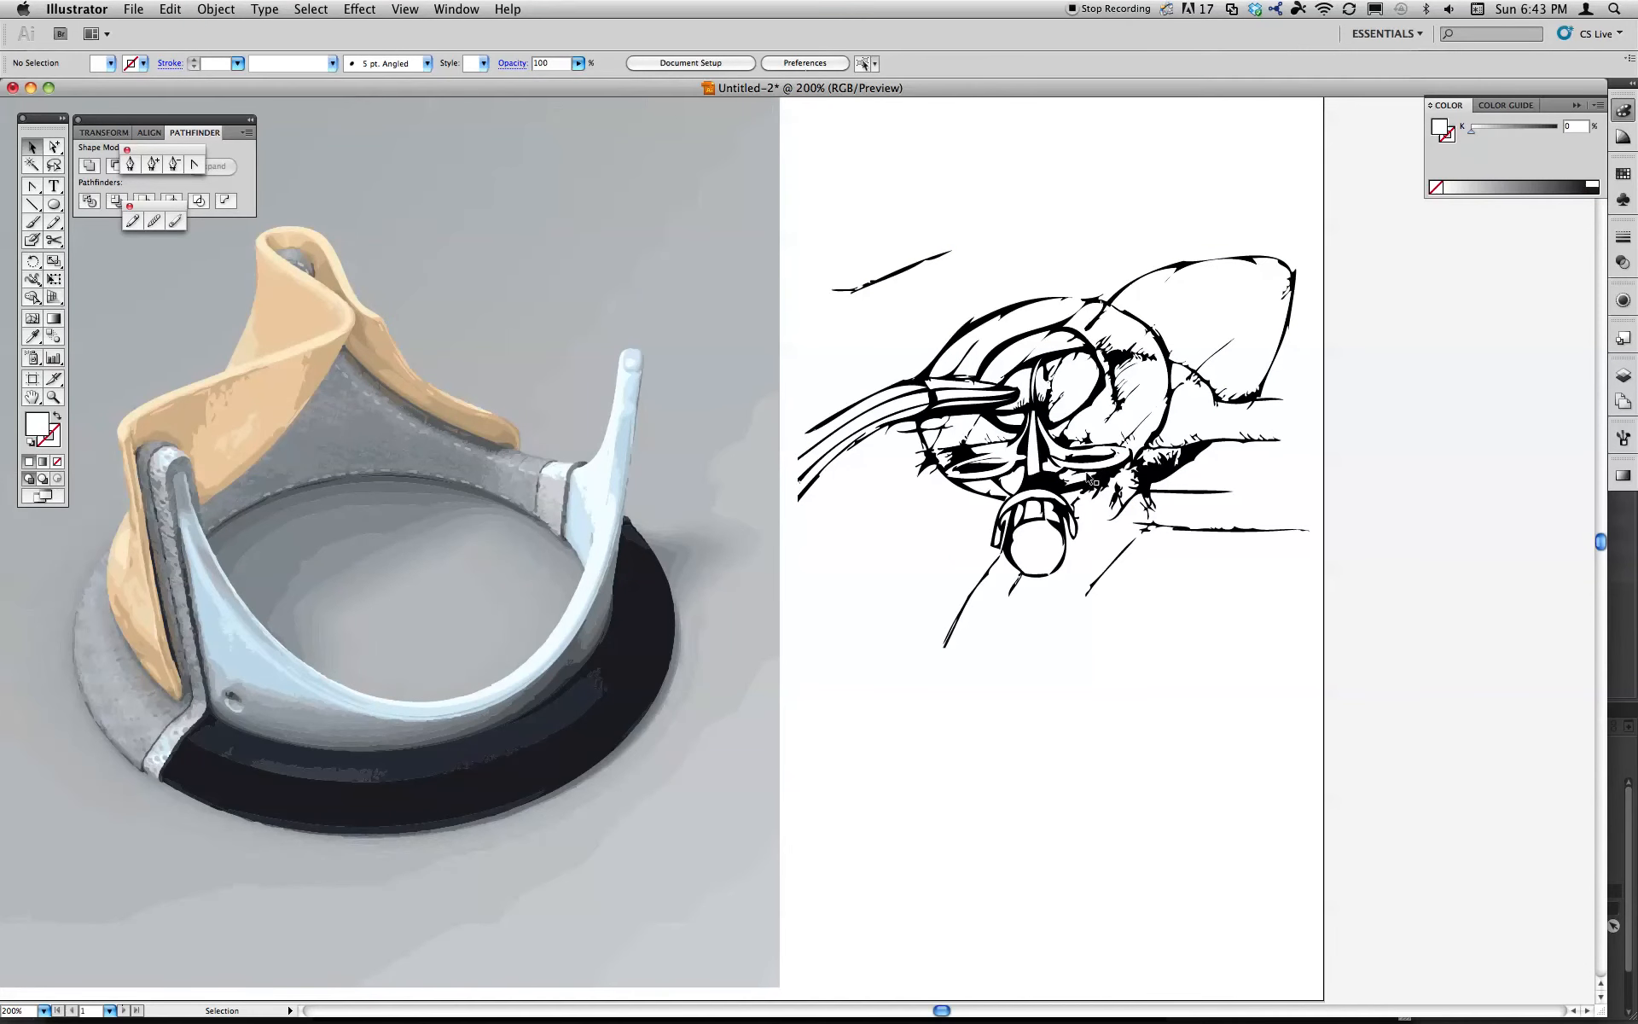
Select the expanded clamp trace and try a Pencil tool edit near the hatching beside the inner ring
key(super+plus)
key(super+plus)
key(super+plus)
mouse_move(1094, 498)
mouse_down()
mouse_move(1038, 486)
mouse_move(760, 710)
mouse_up()
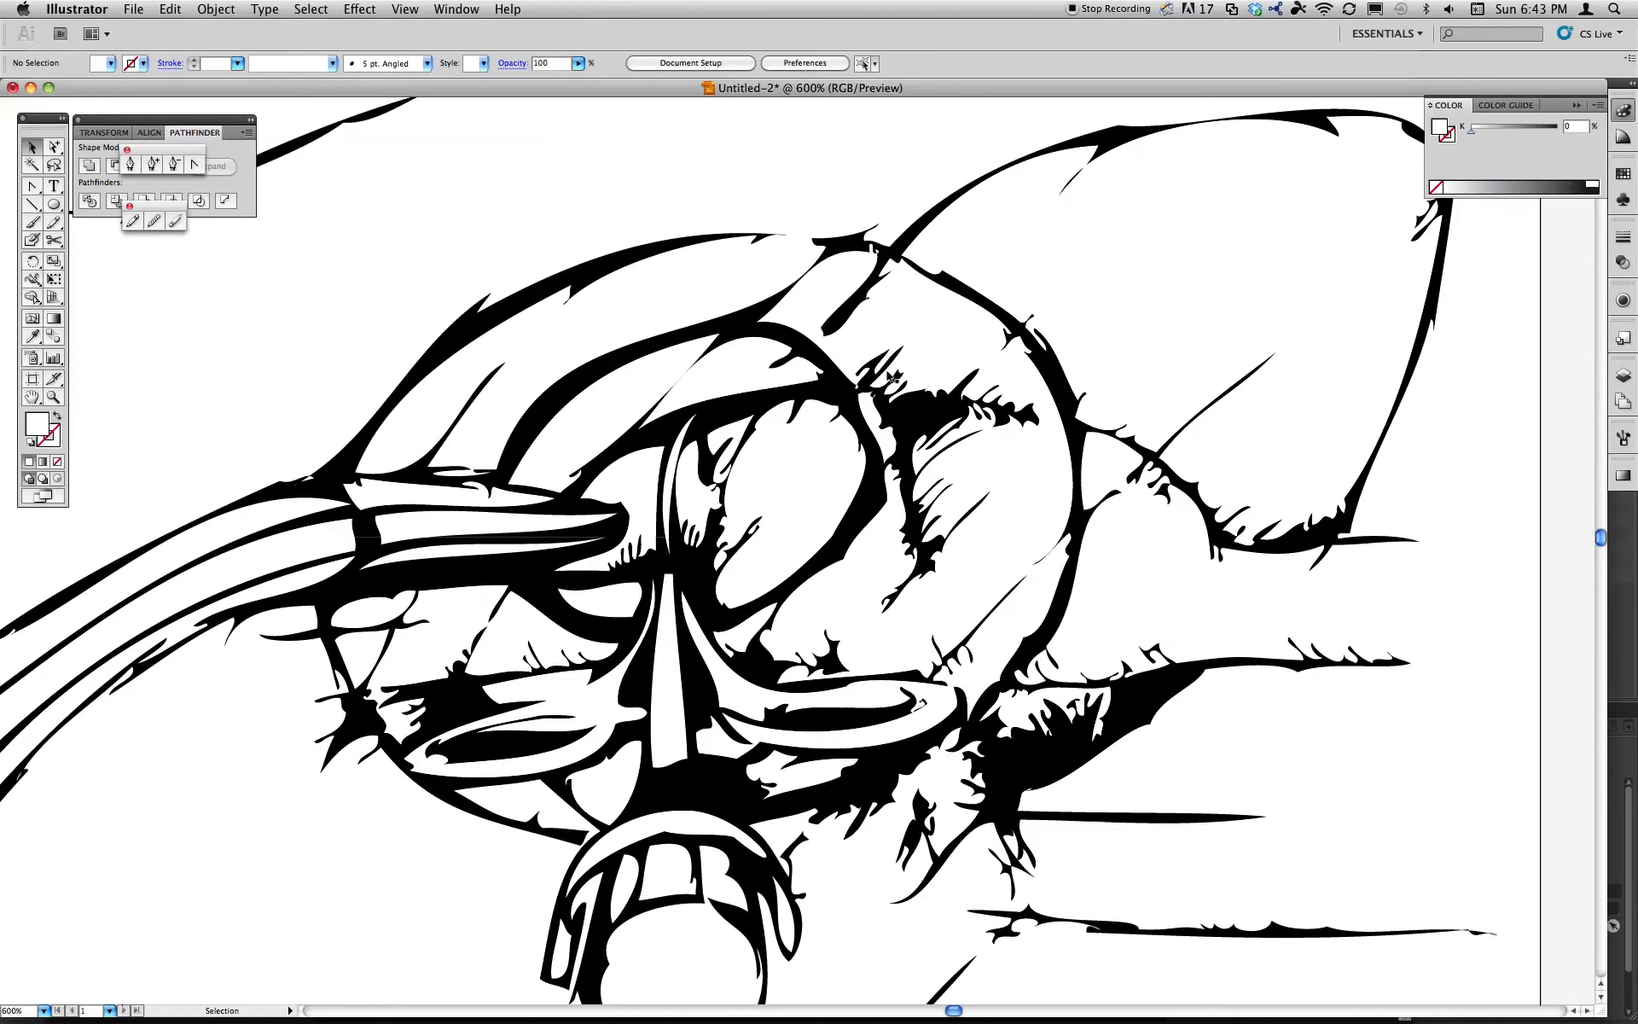
click(886, 369)
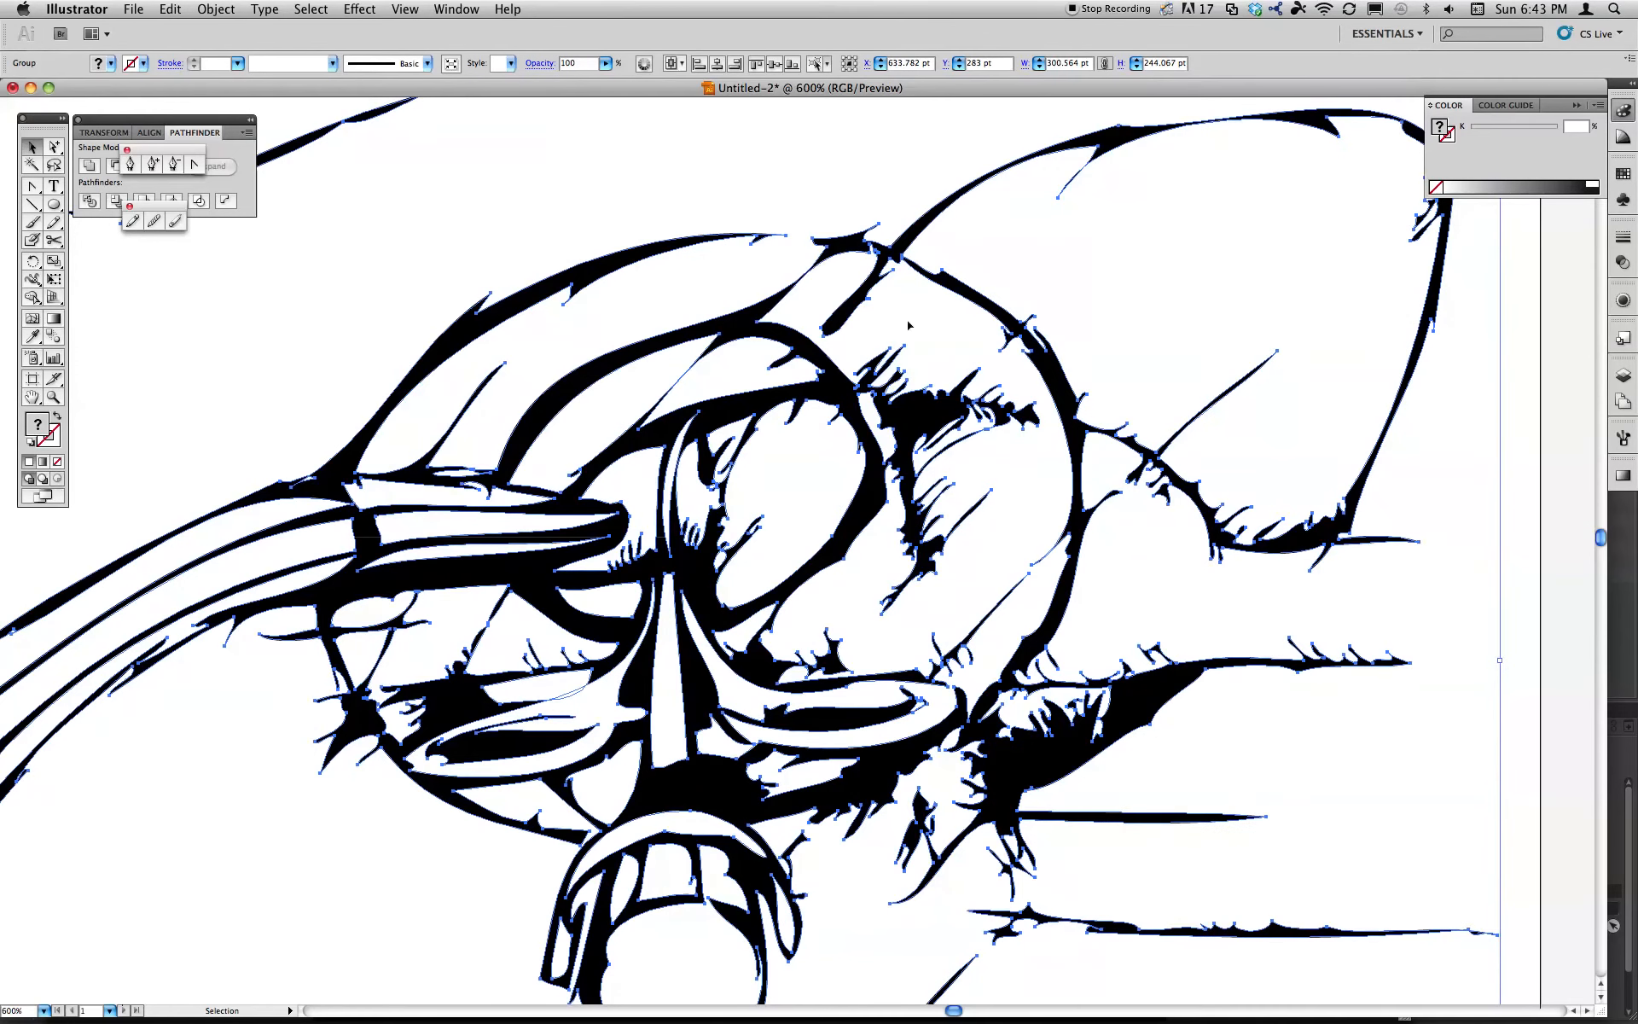
key(n)
super+click(892, 354)
key(super+z)
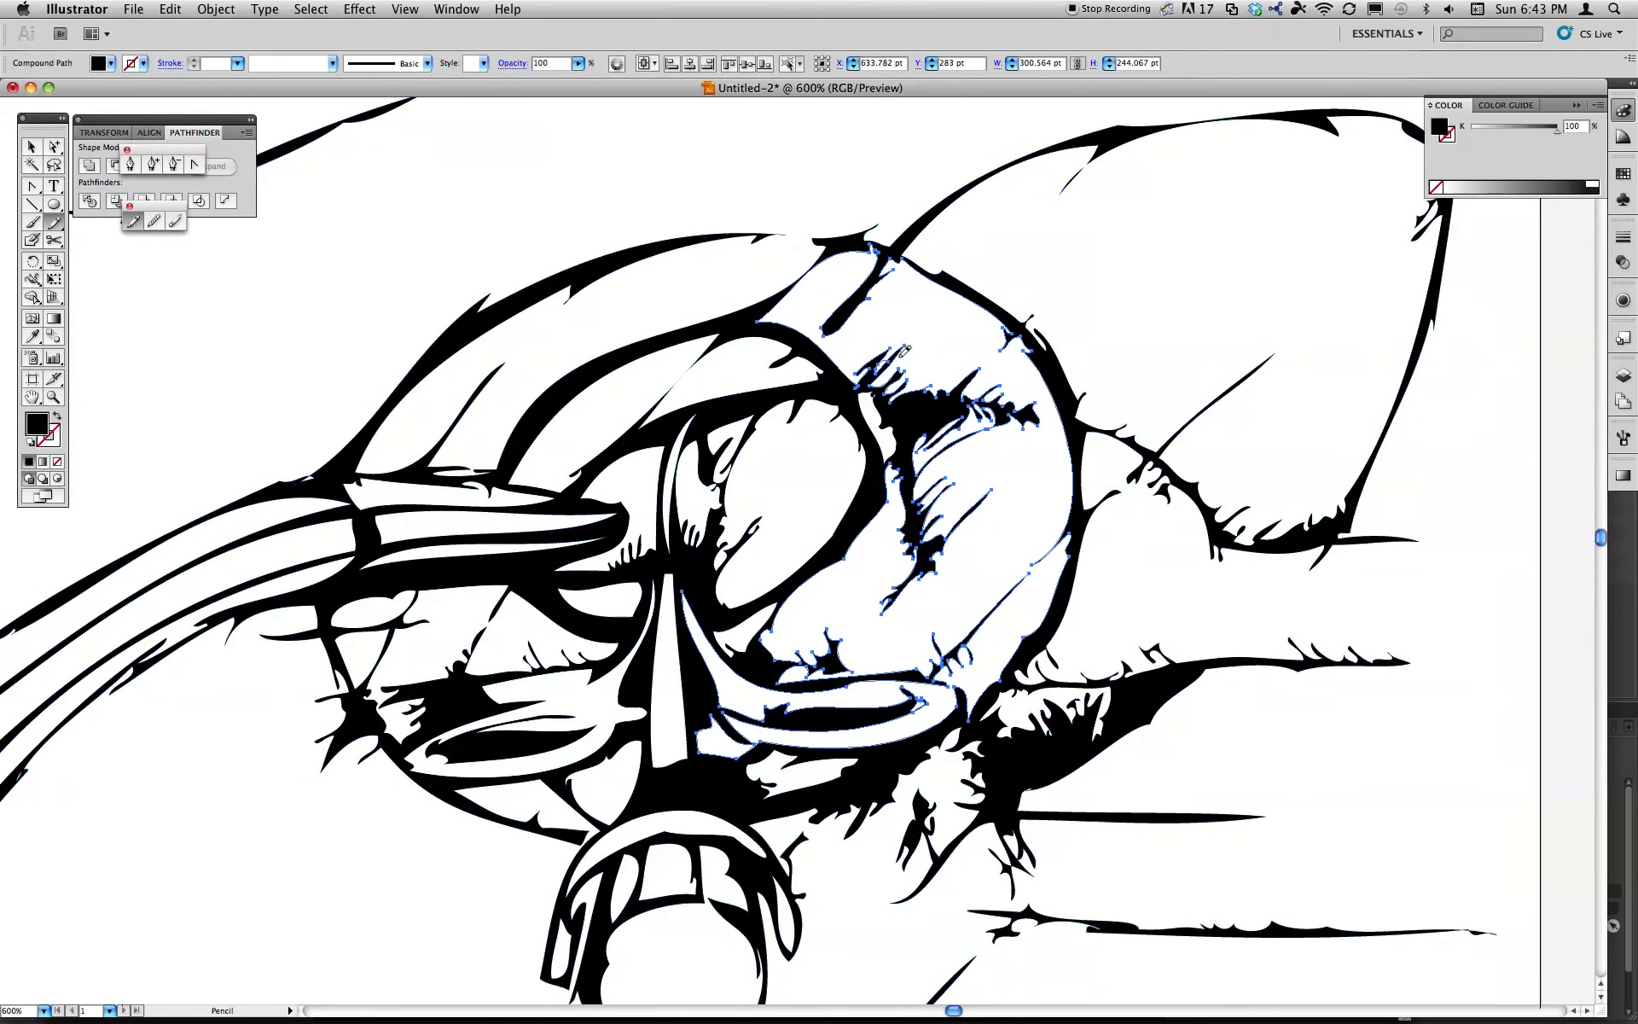
Try reshaping the edges along the top of the clamp's inner ring with Pencil strokes, undoing each attempt
drag(850, 376, 819, 334)
key(super+z)
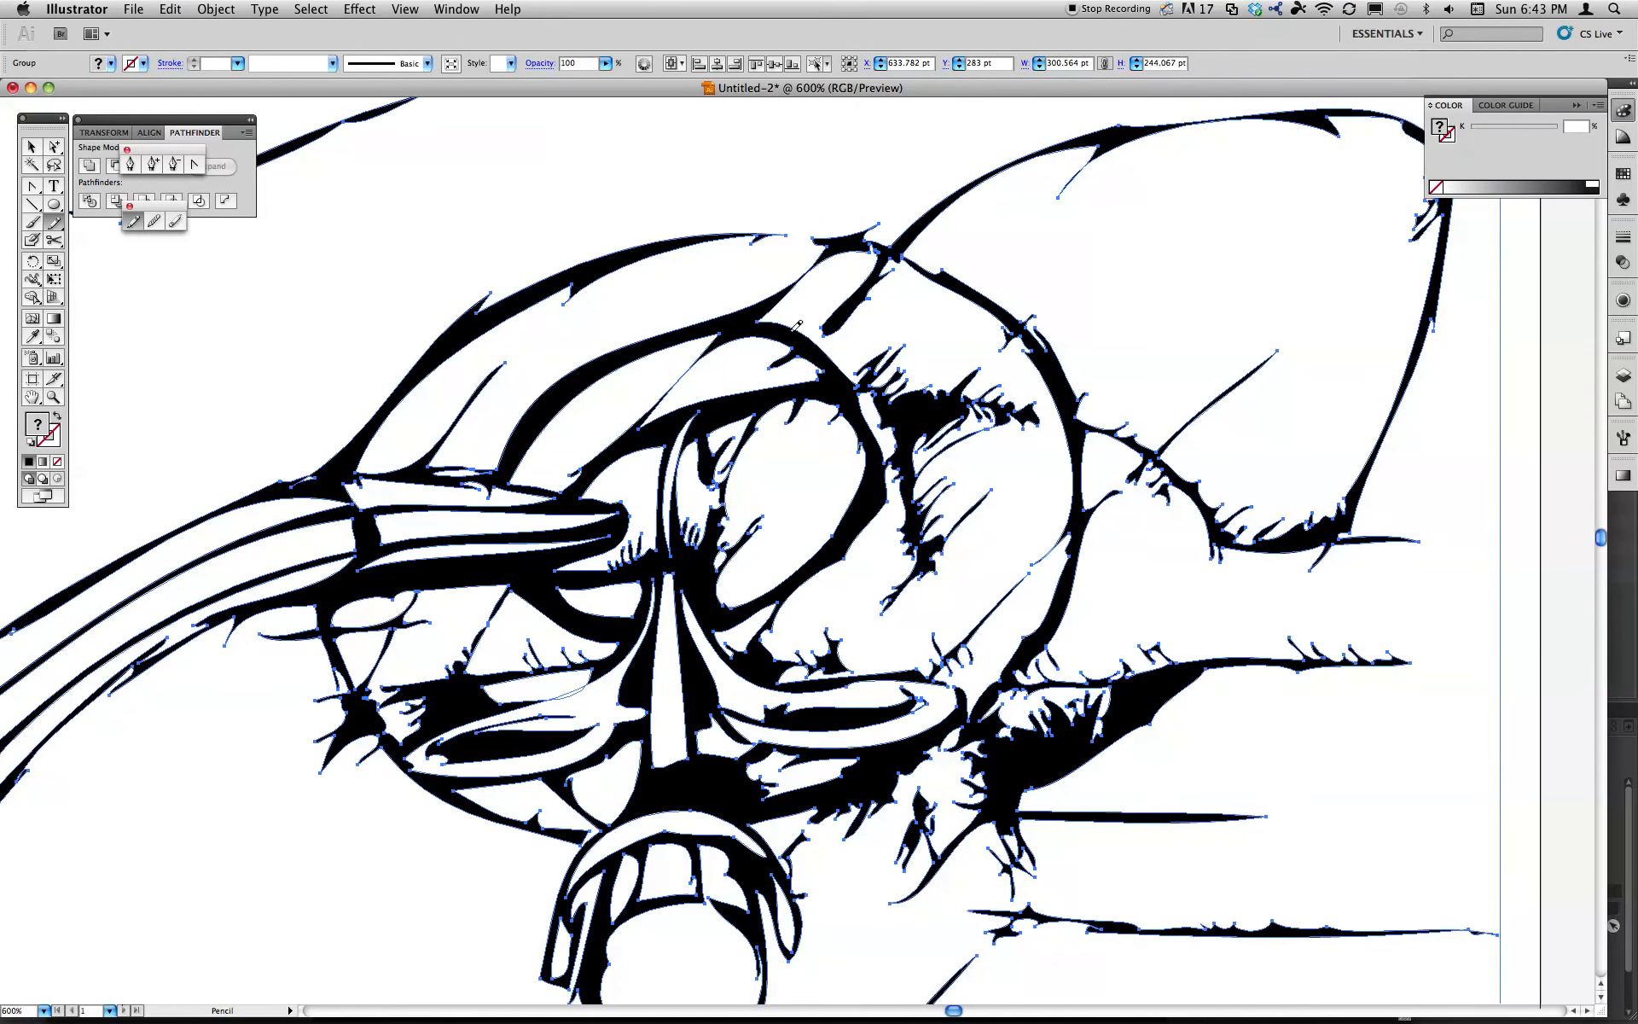
drag(780, 322, 813, 327)
key(super+z)
mouse_move(812, 362)
mouse_down()
mouse_move(825, 355)
mouse_move(822, 371)
mouse_up()
key(super+z)
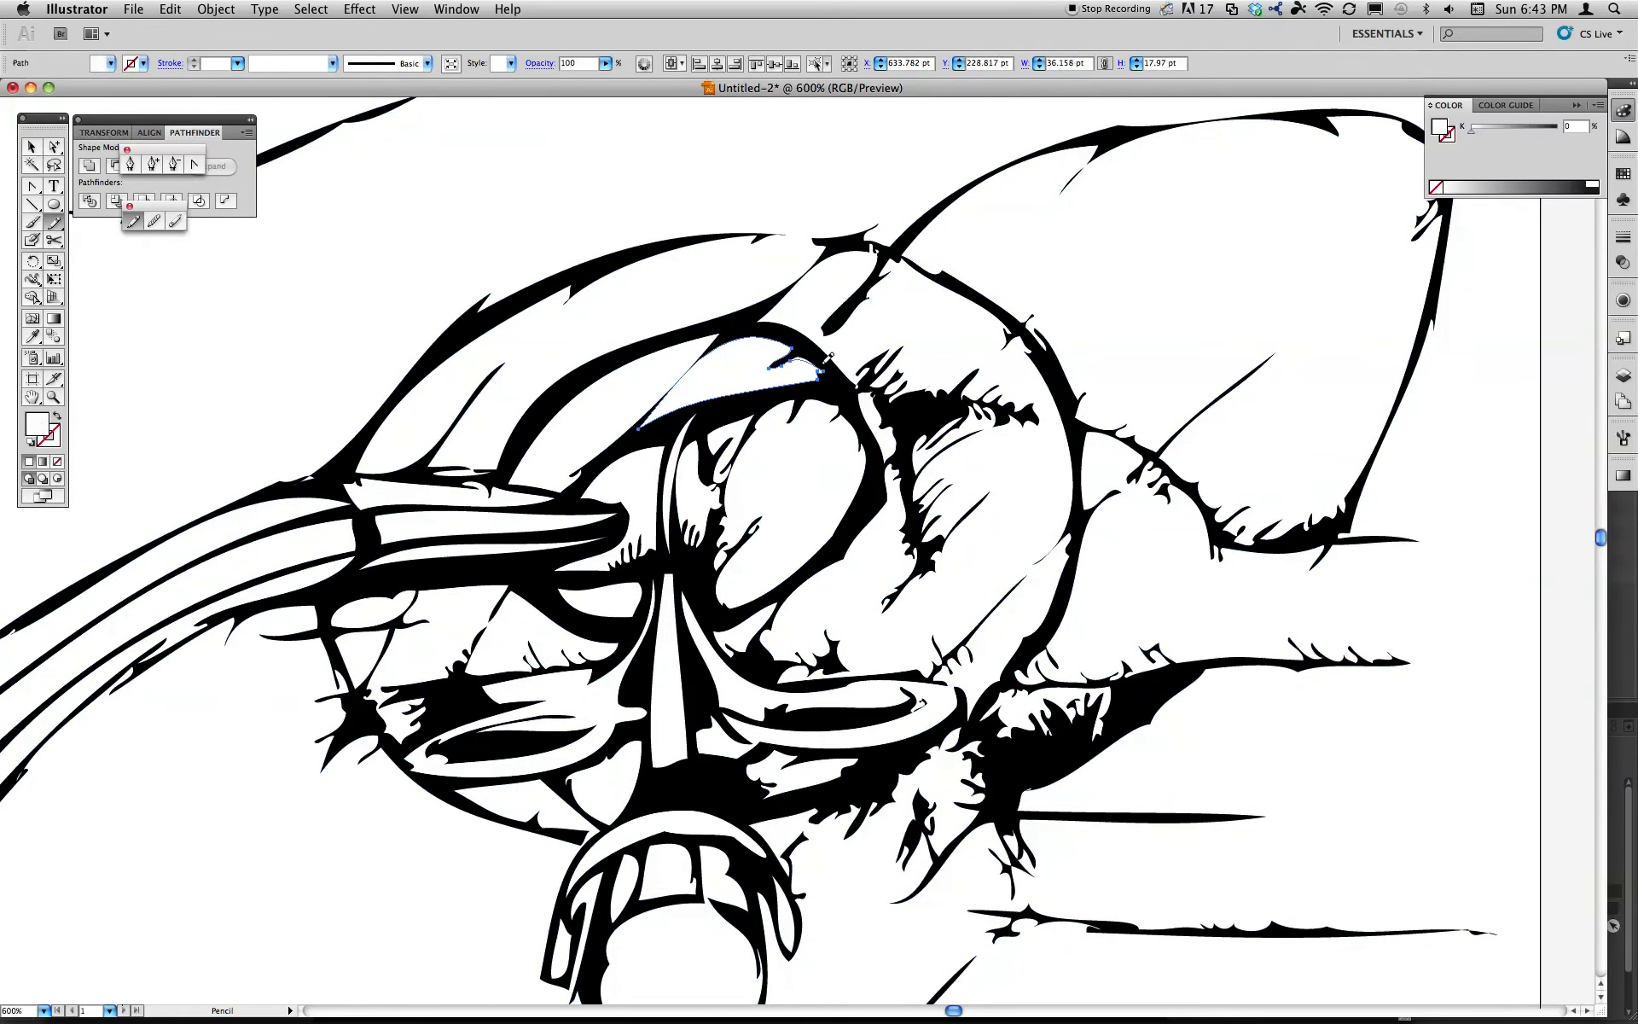
key(super+z)
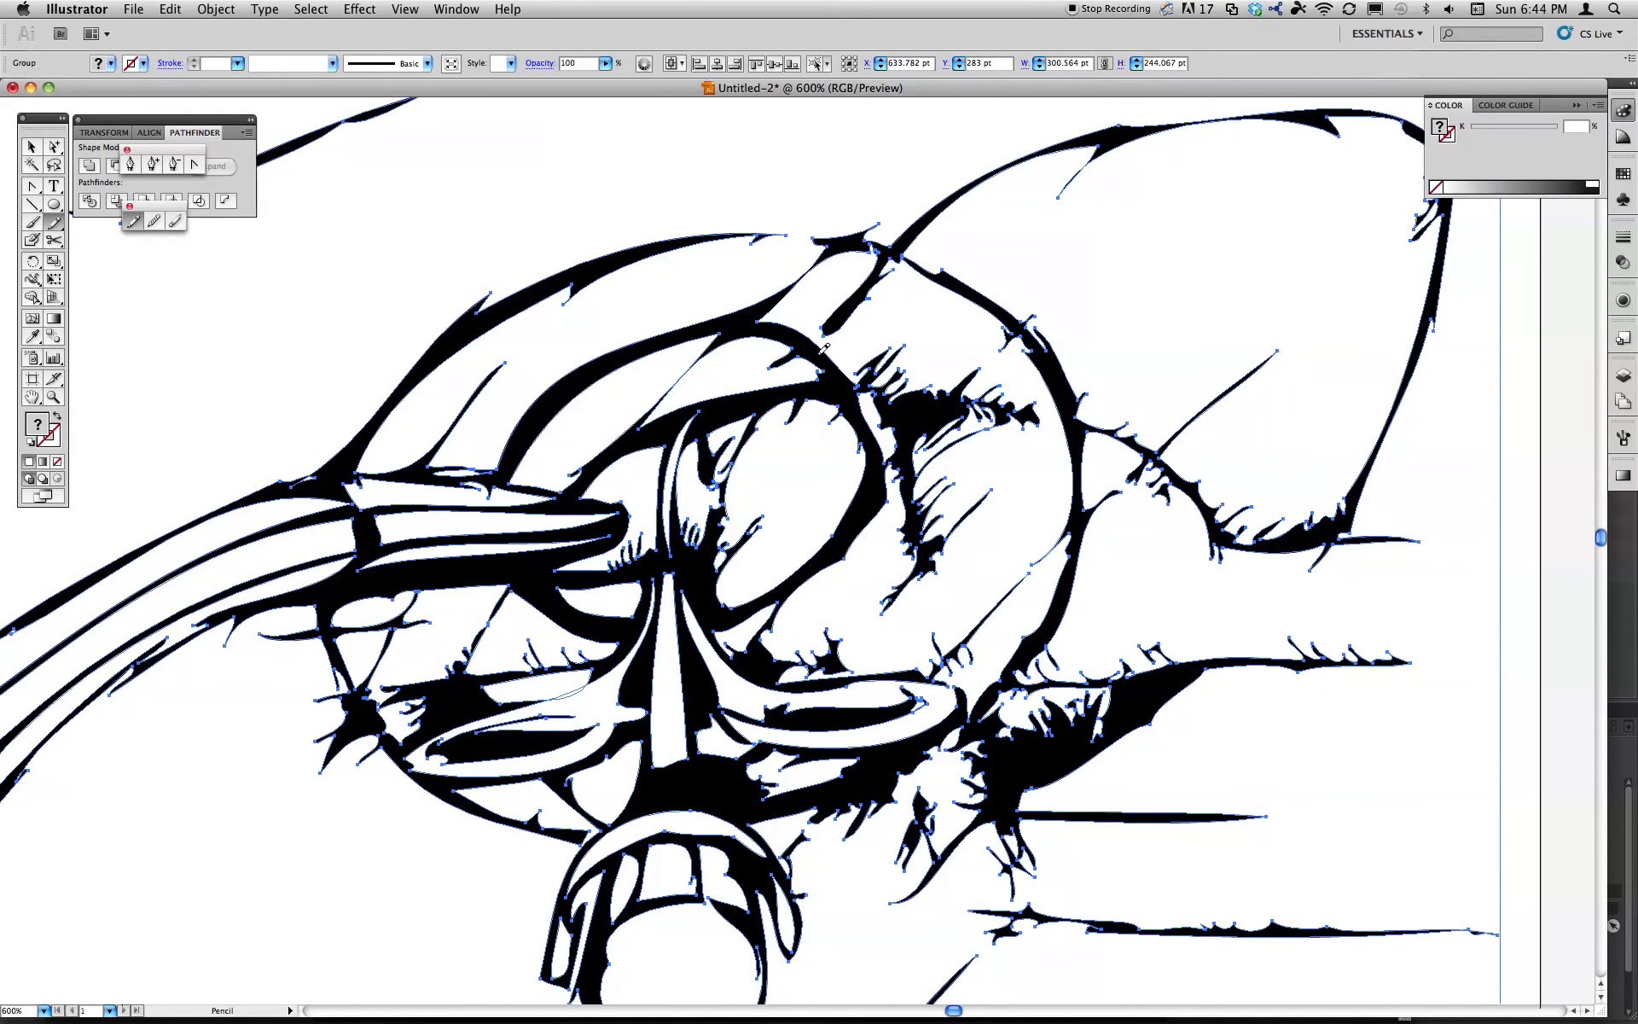
Use the Group Selection tool to nudge the expanded trace, then select its white background and black linework separately, clearing each selection
key(v)
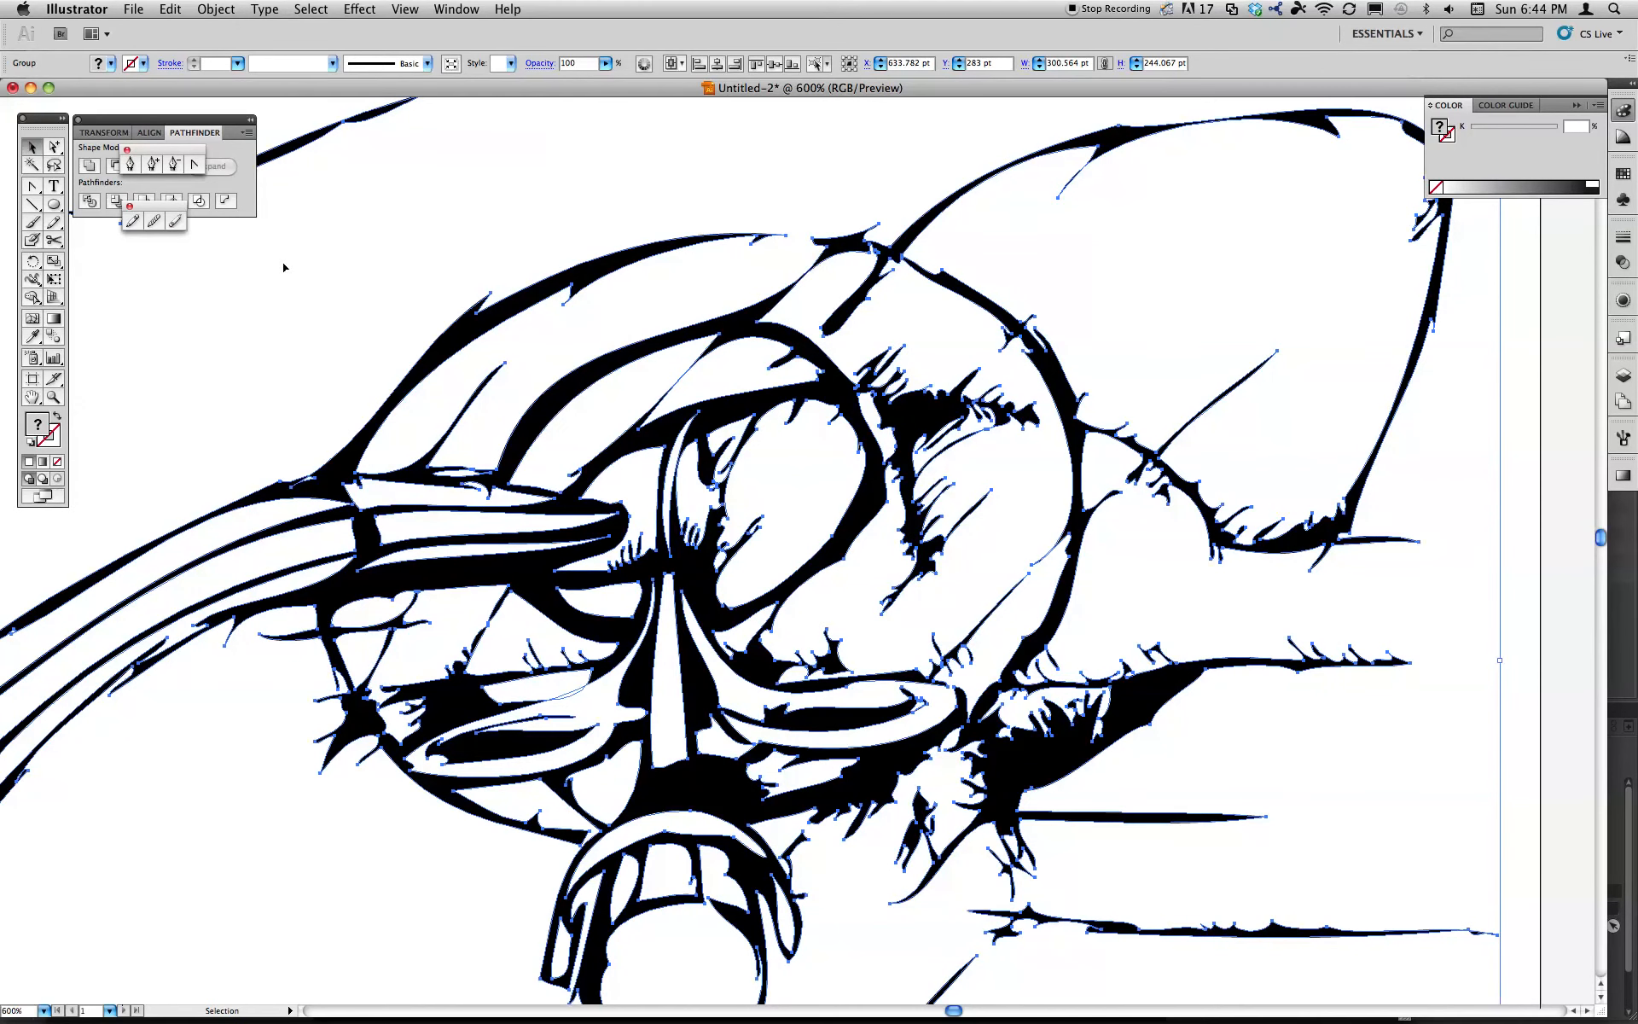
click(56, 150)
drag(573, 325, 571, 326)
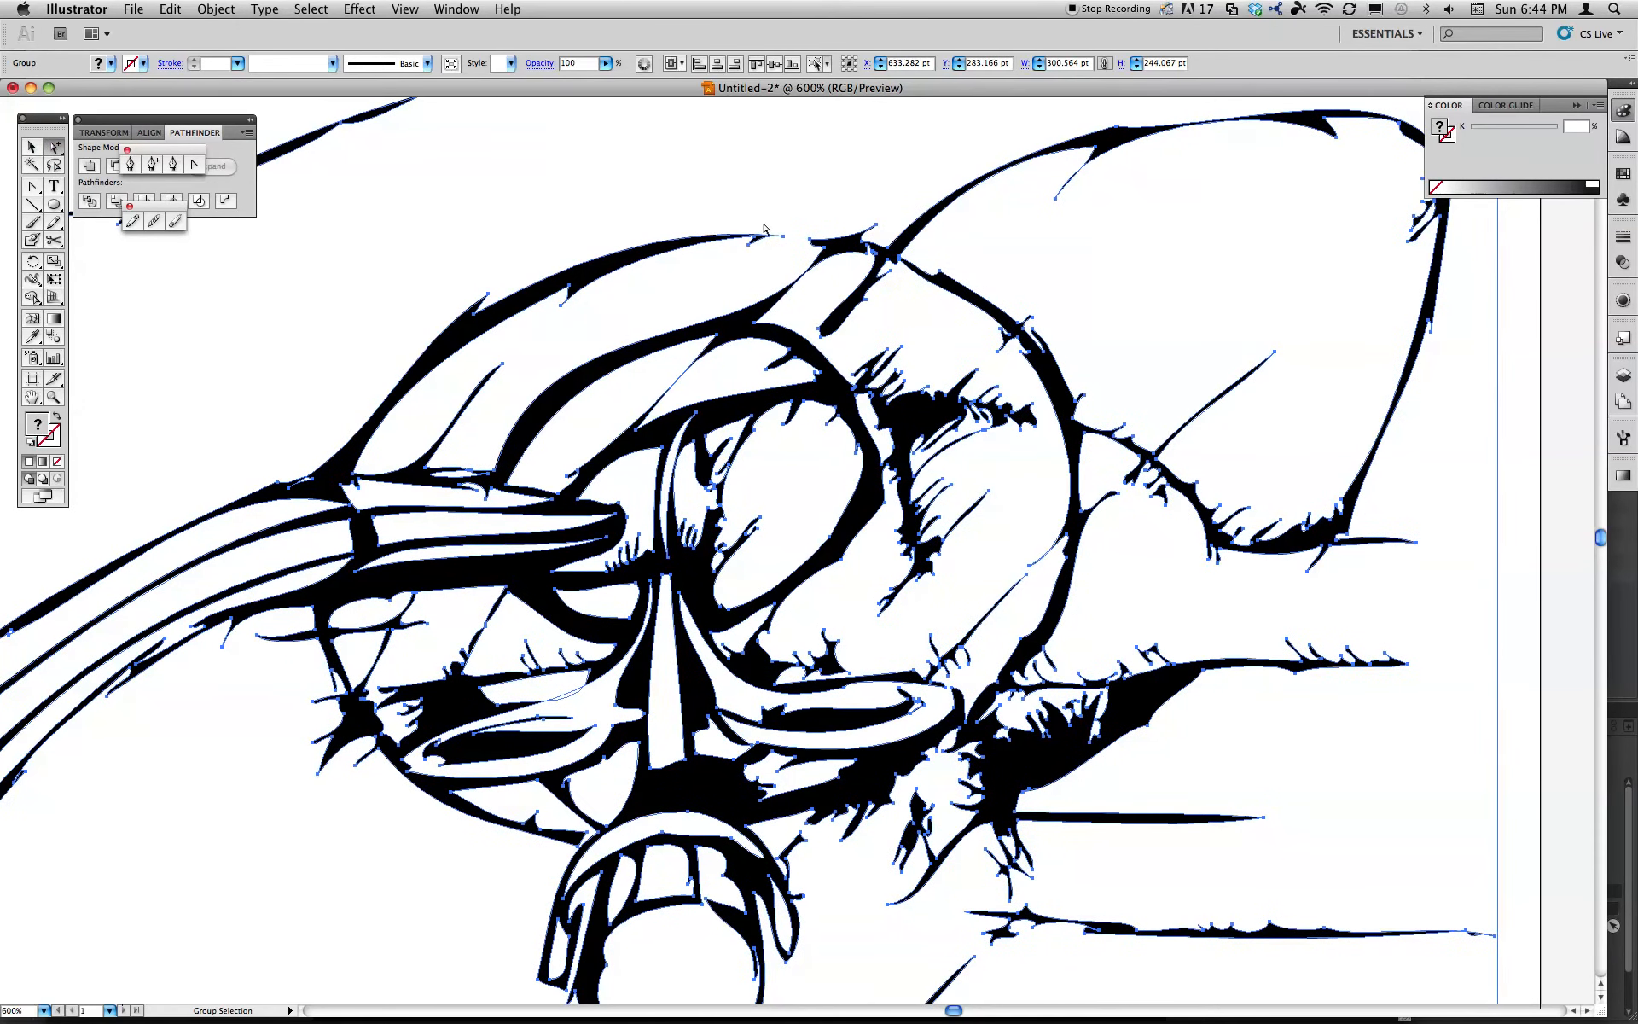
click(1511, 409)
click(1473, 423)
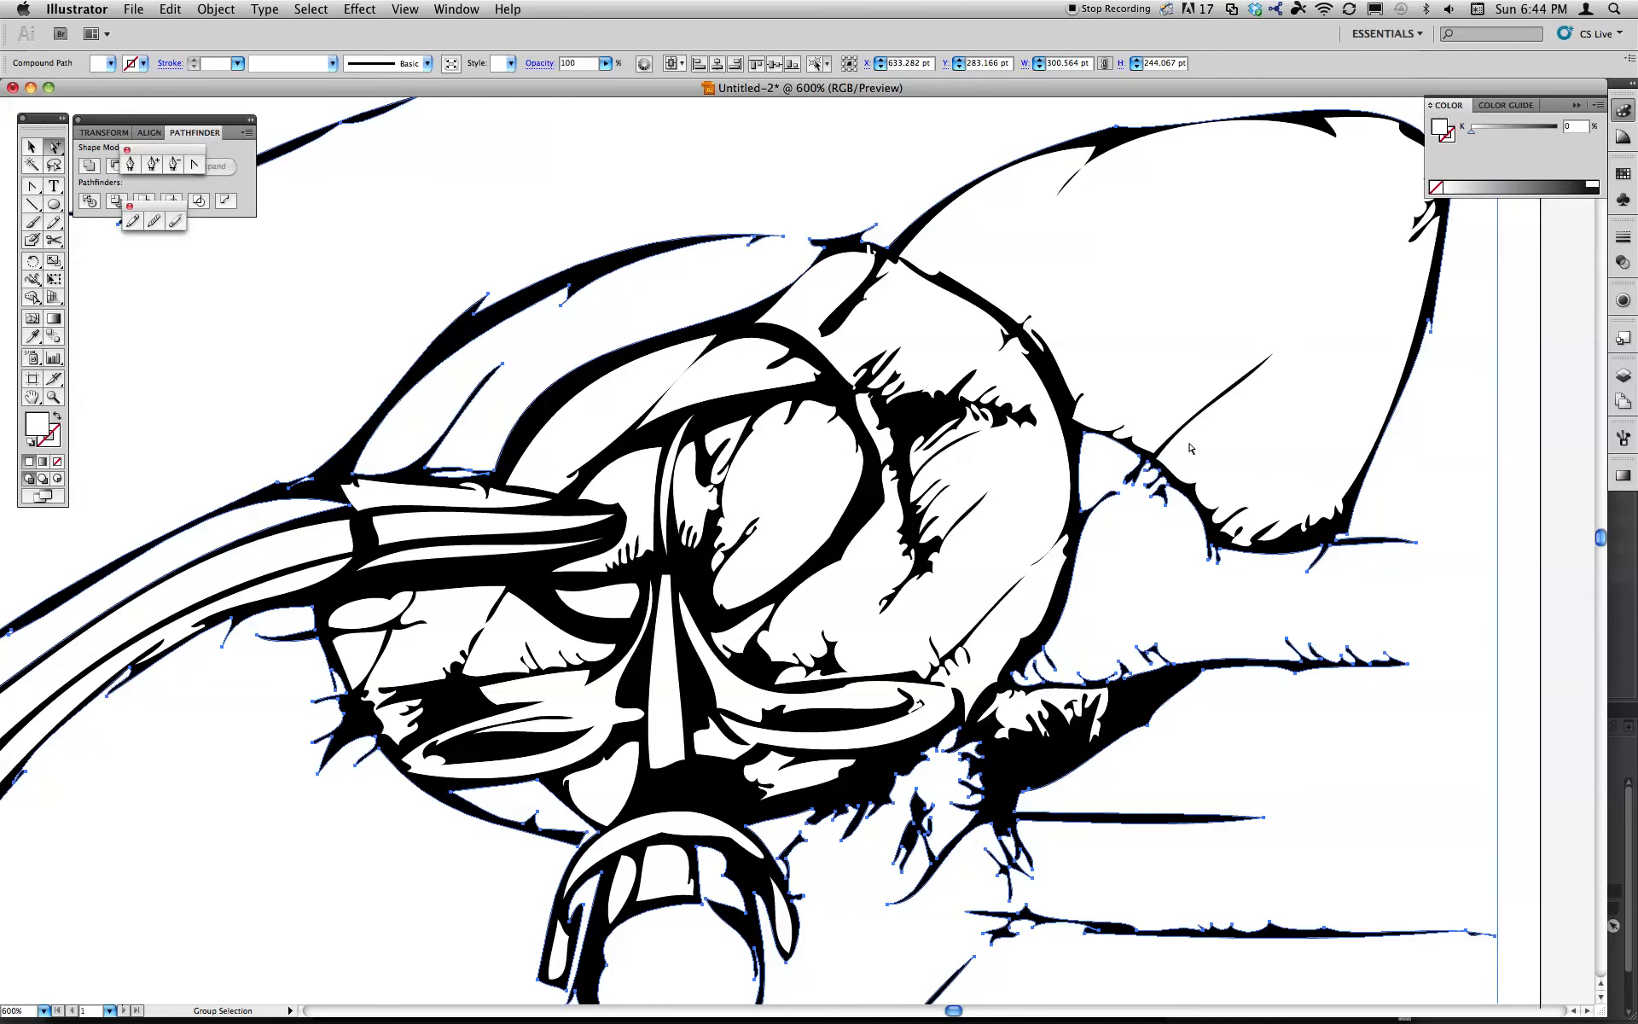
key(super+shift+a)
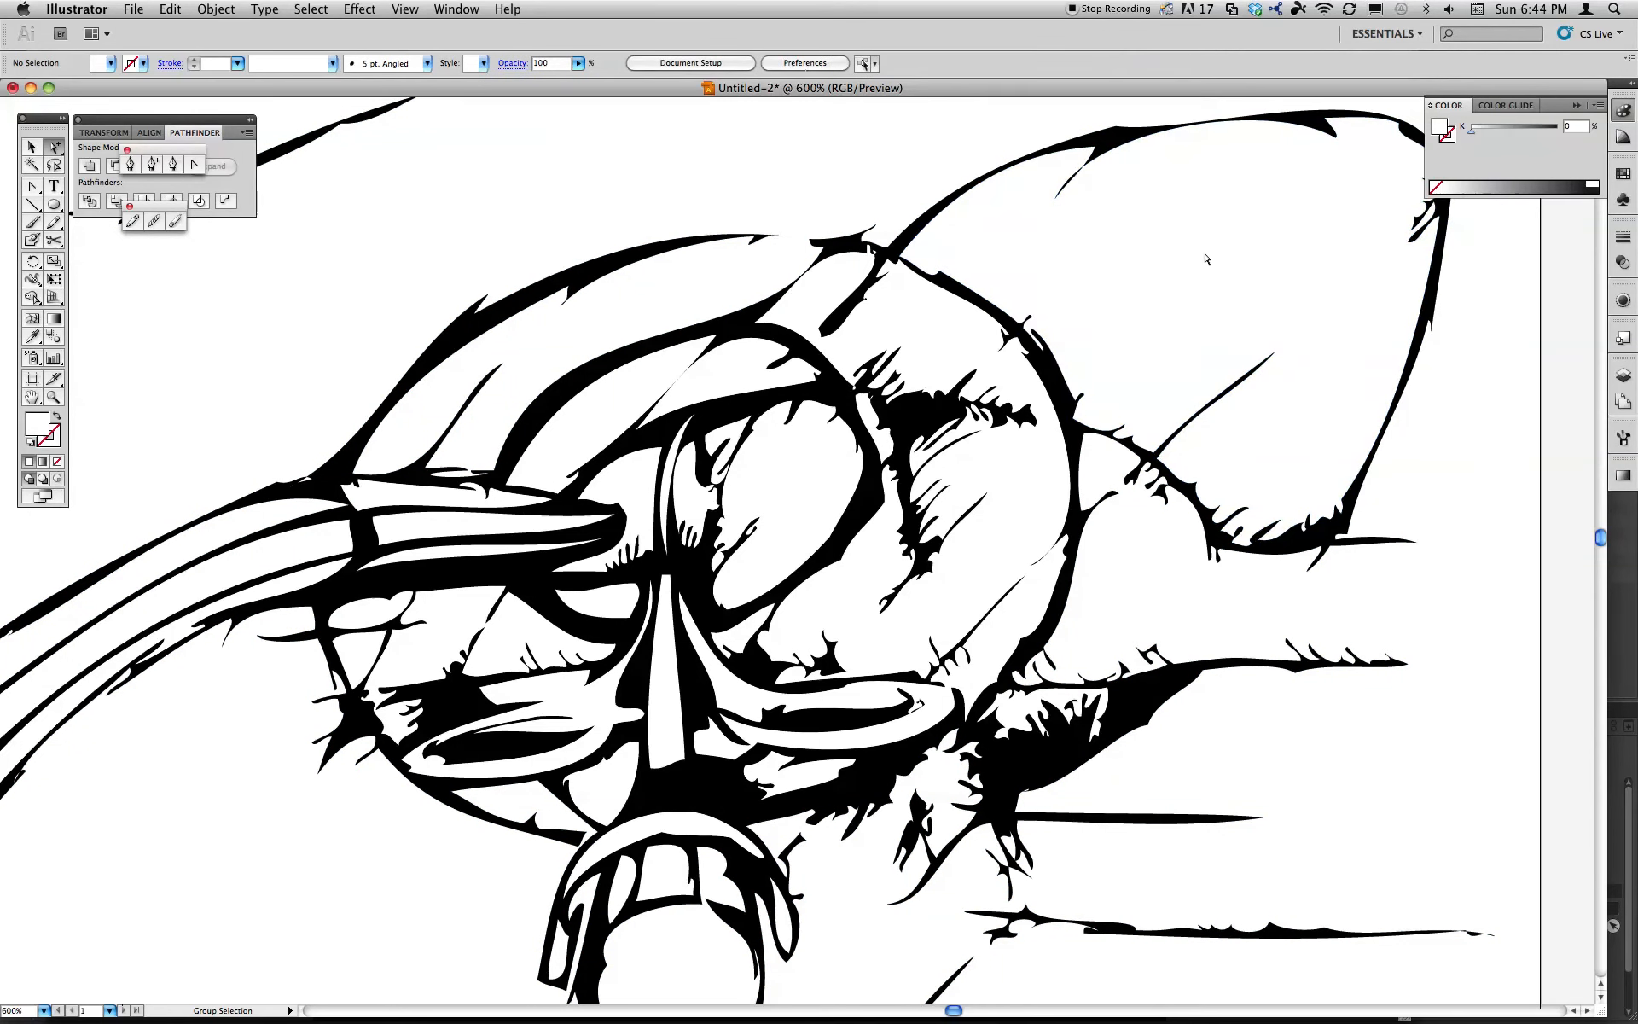
click(977, 303)
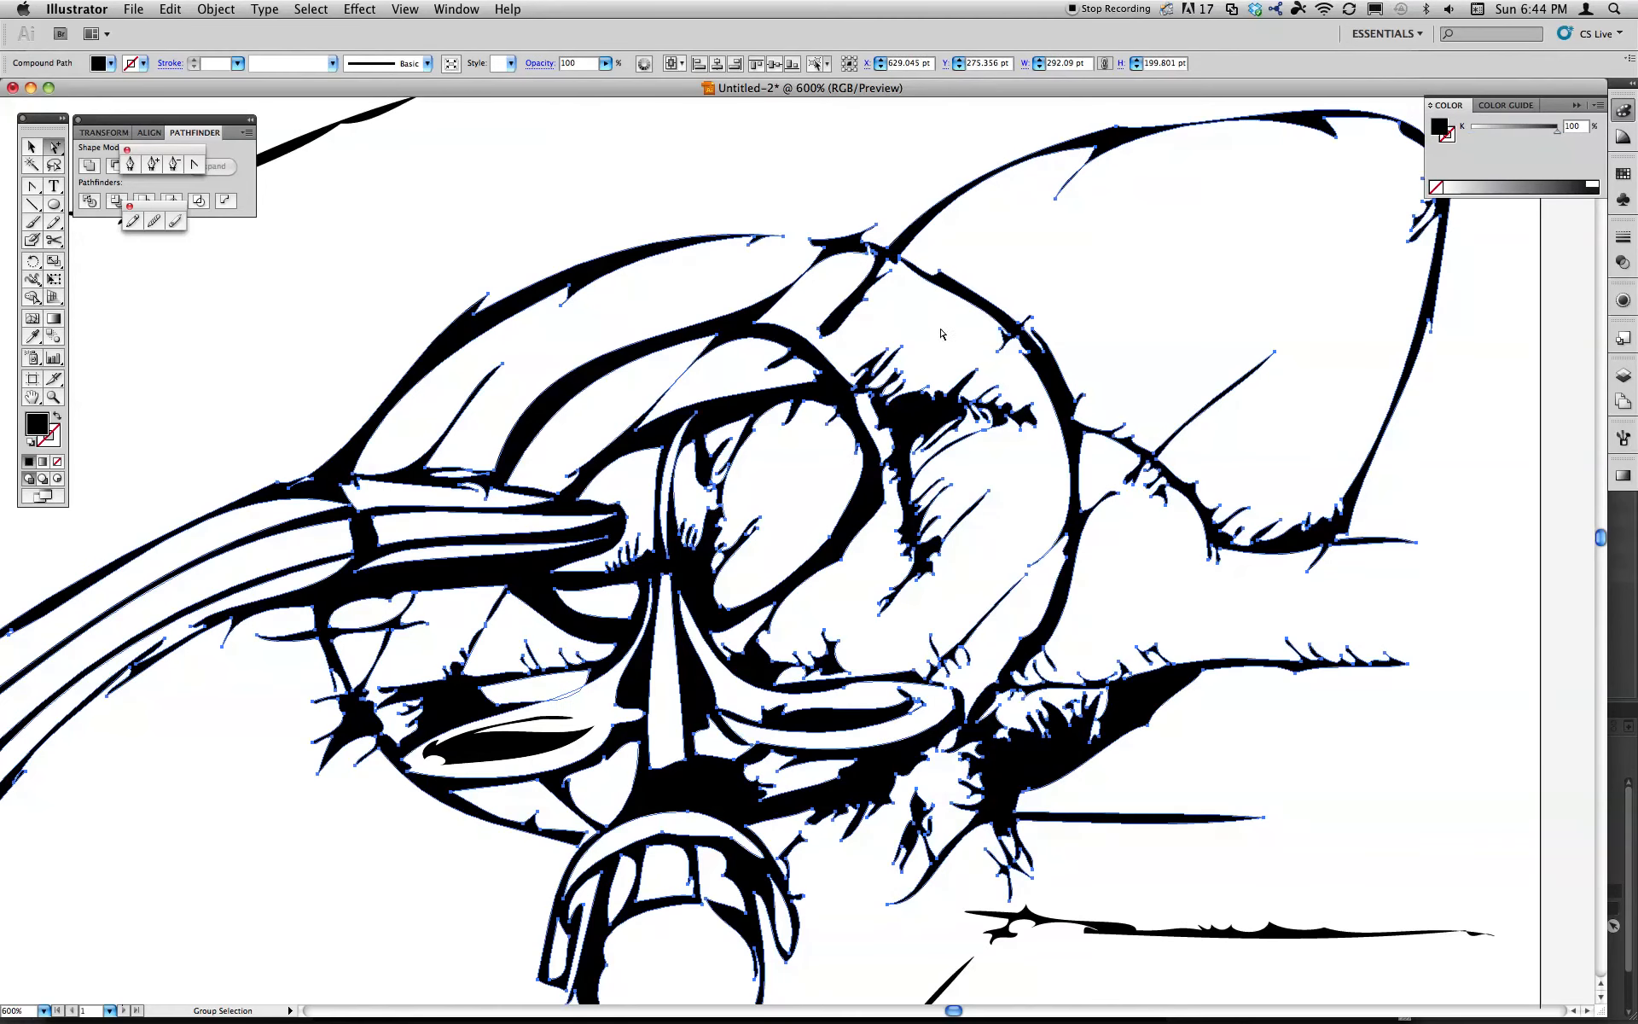
key(super+shift+a)
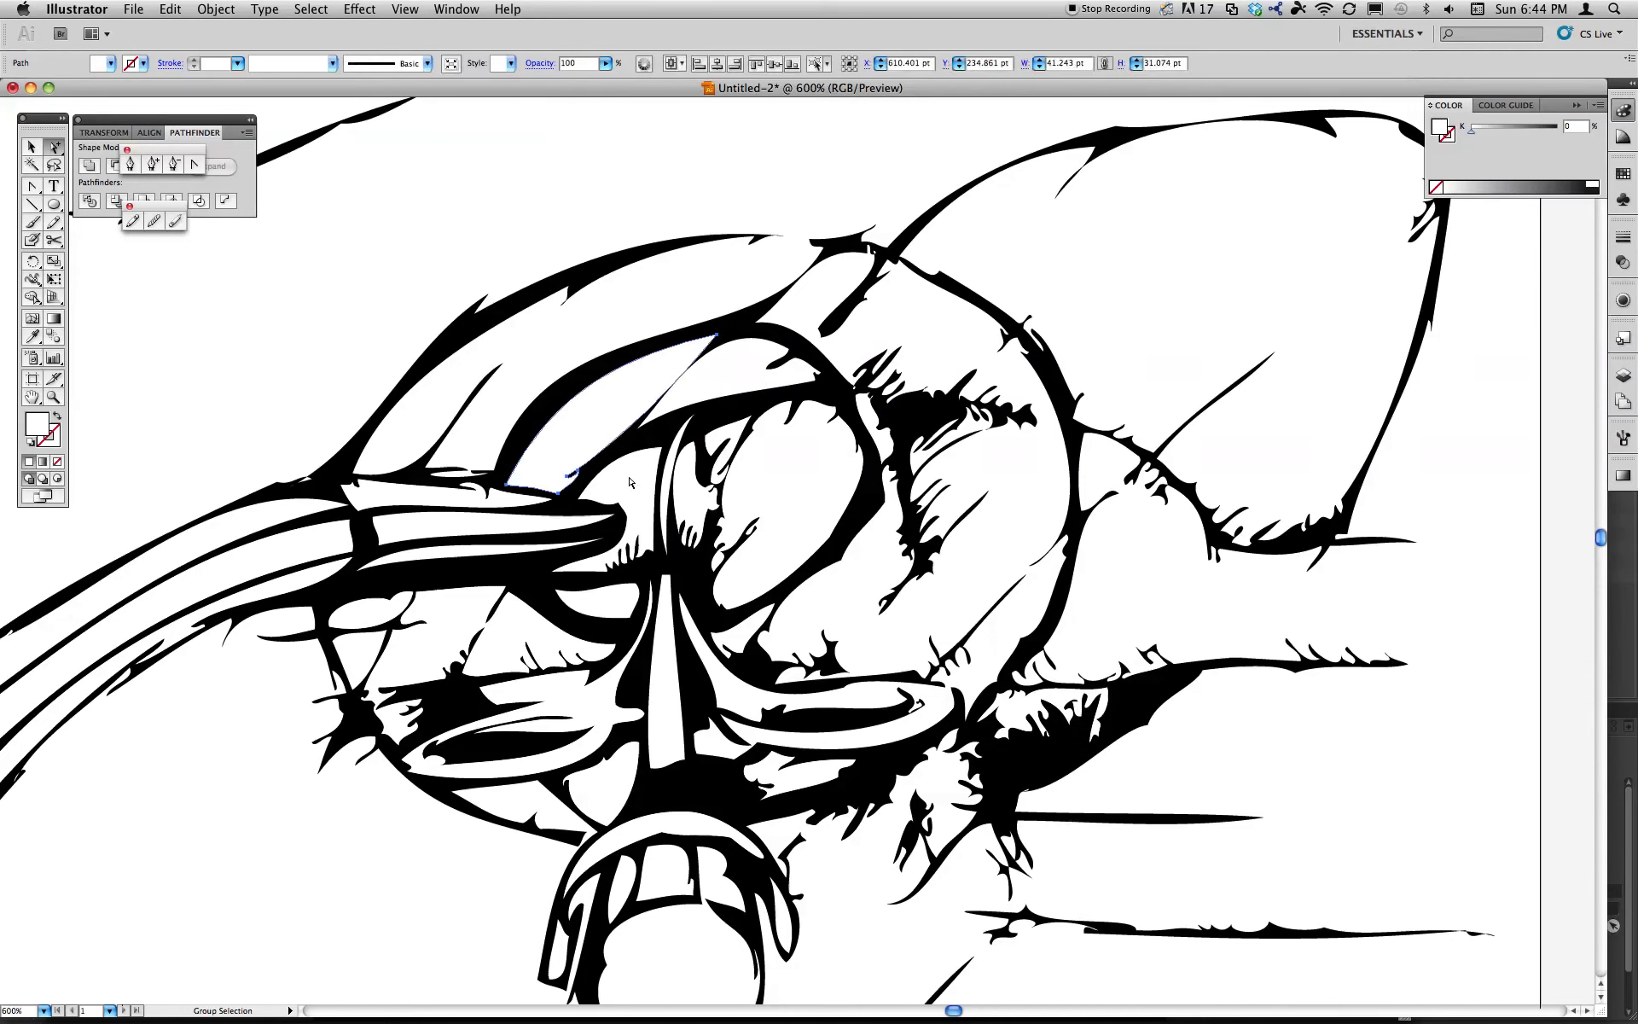
Delete individual shapes inside the expanded clamp trace, including the narrow white sliver along the central post
click(689, 489)
key(Delete)
click(669, 480)
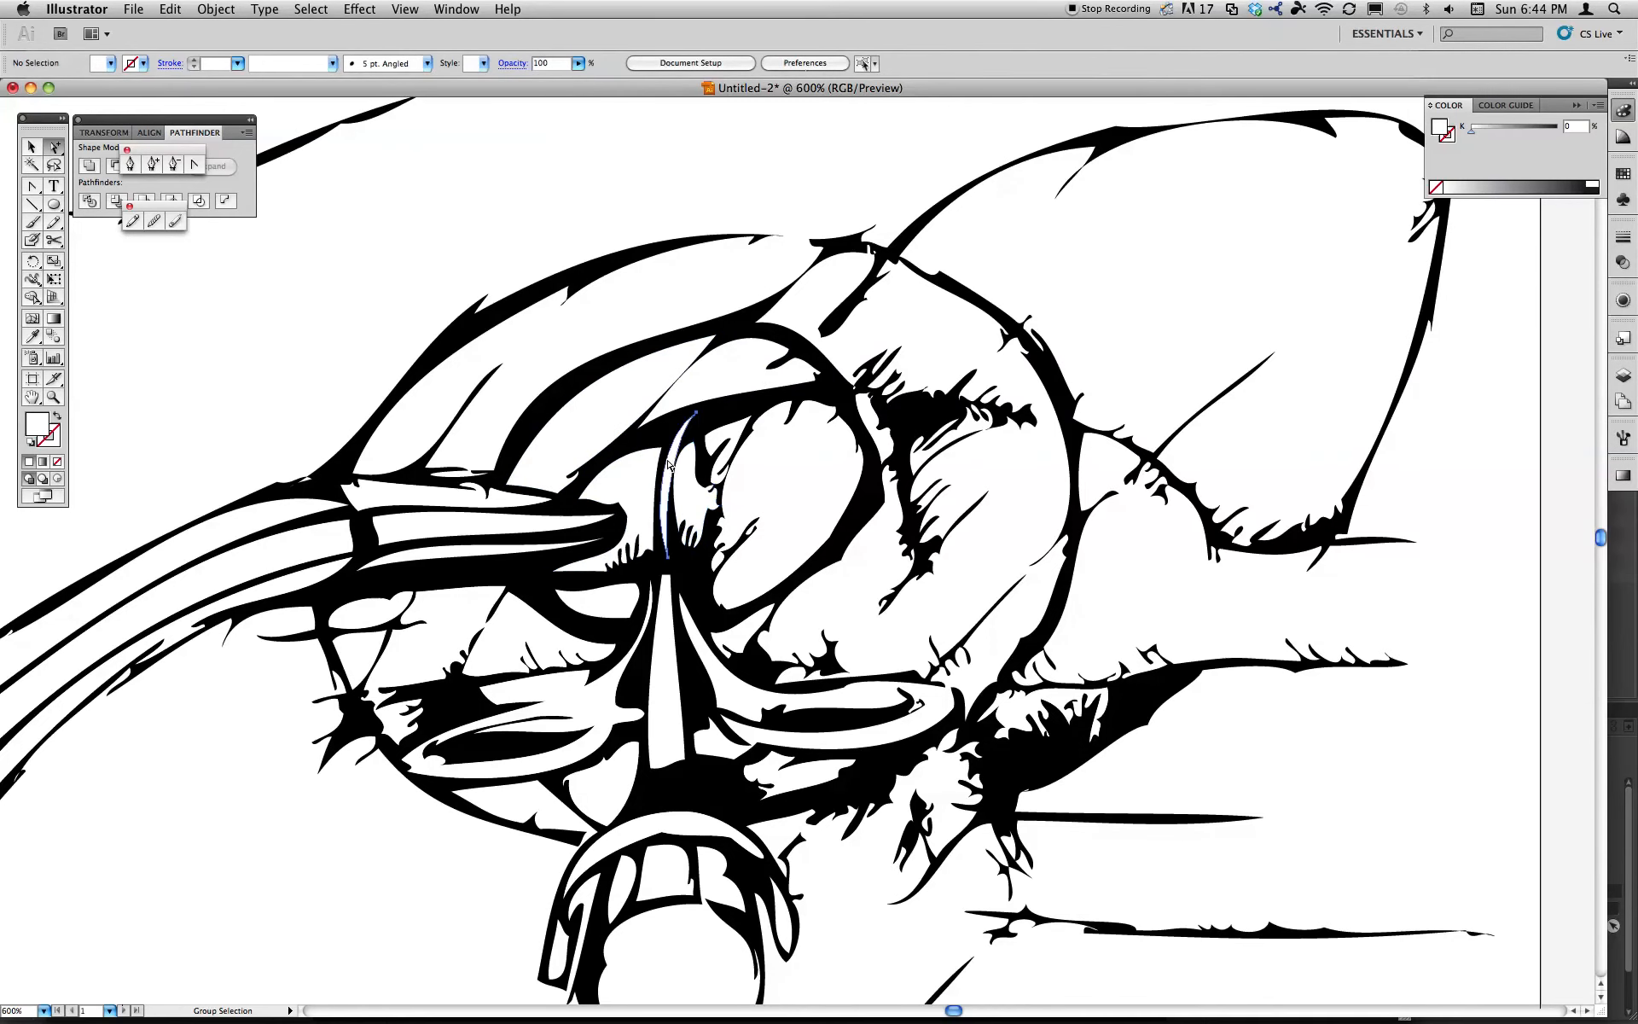
key(Delete)
click(725, 451)
click(735, 447)
key(Delete)
click(793, 483)
key(Delete)
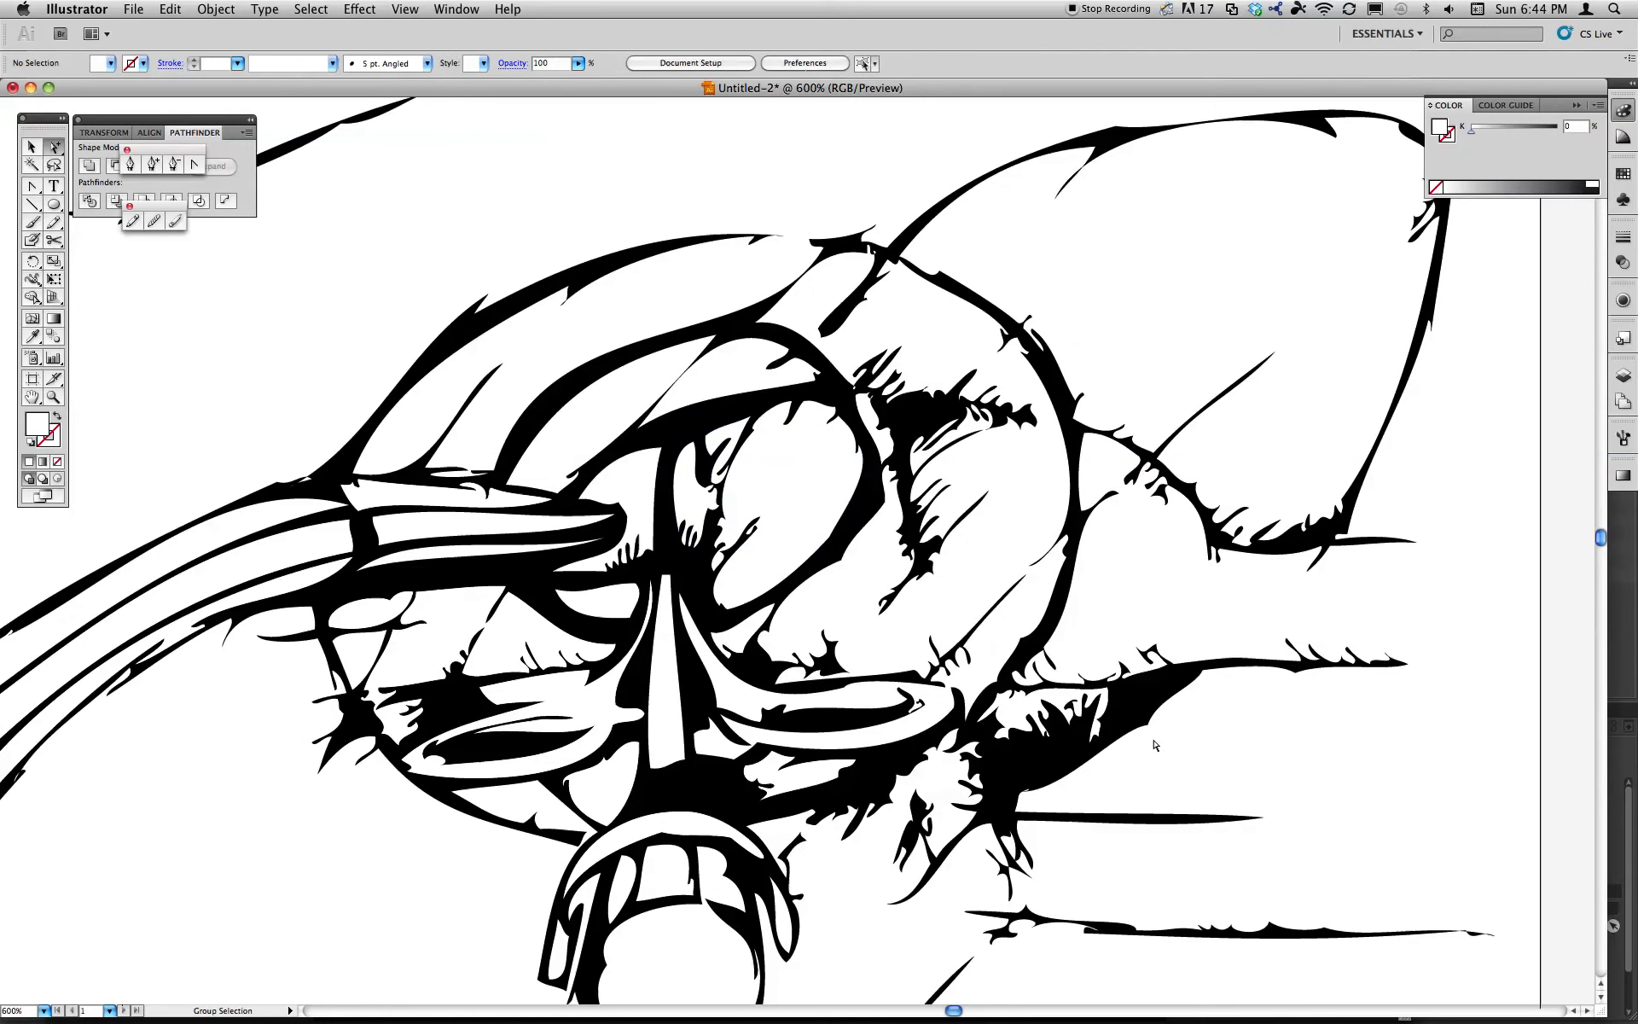
click(1074, 707)
key(Delete)
Review the valve and clamp tracings side by side on the whole artboard at 150% with nothing selected
key(n)
key(super+minus)
key(super+minus)
key(super+minus)
key(super+minus)
drag(936, 600, 1054, 630)
key(v)
click(1318, 507)
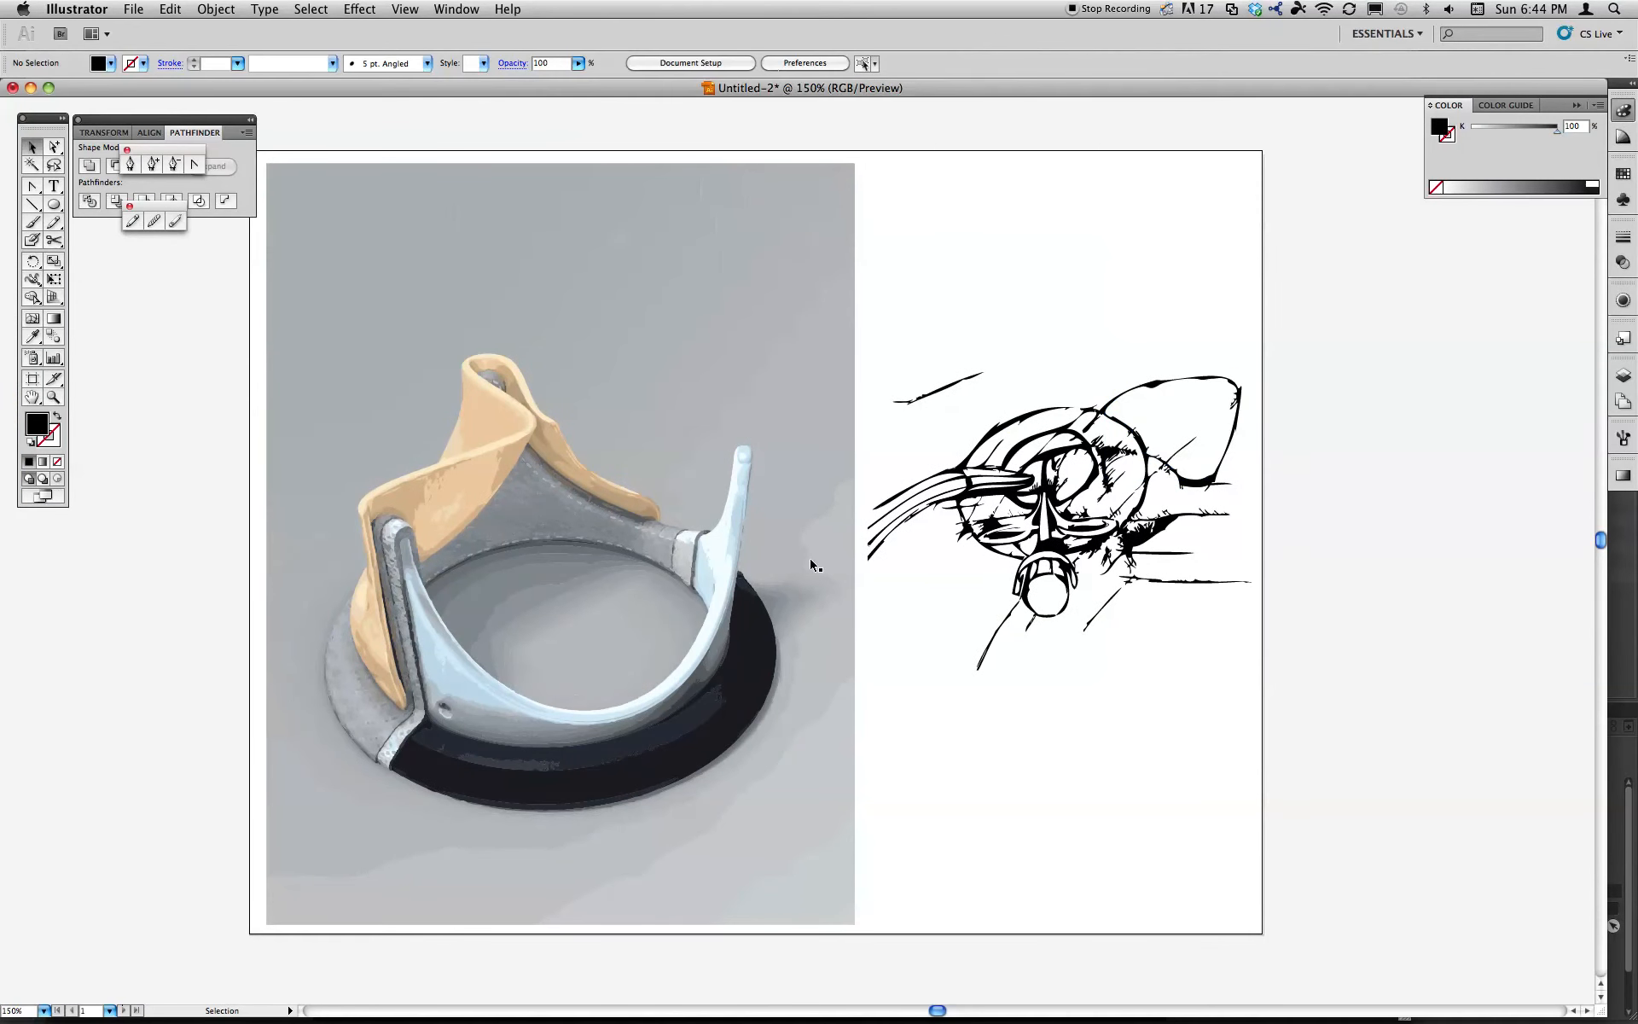